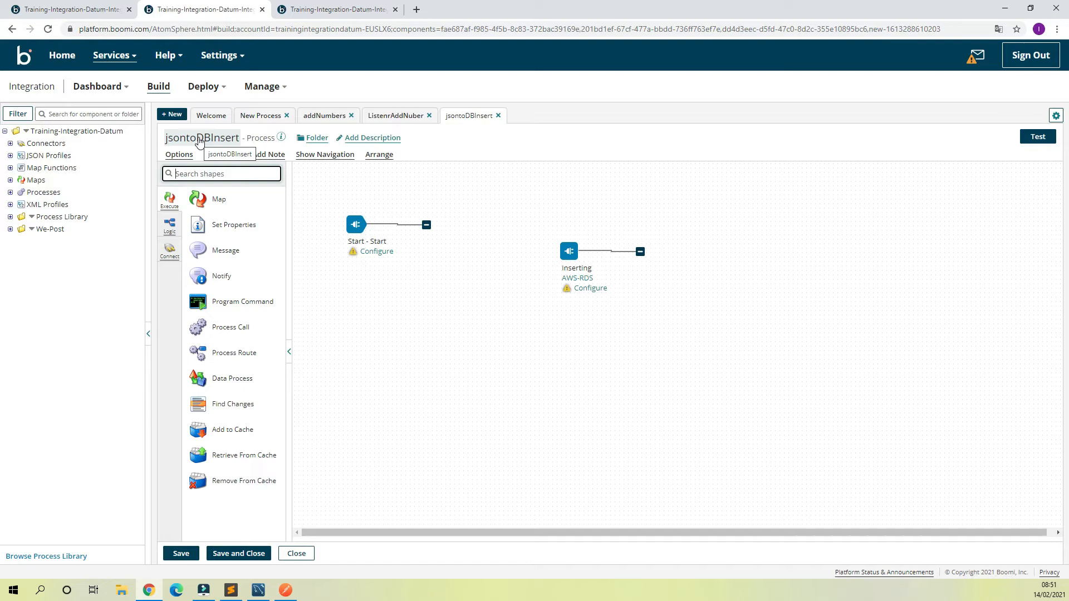
Step: Switch to MySQL Workbench, apply the pending deletion of the transactions row with id 4, and rerun the select query on transactions
mouse_move(568, 259)
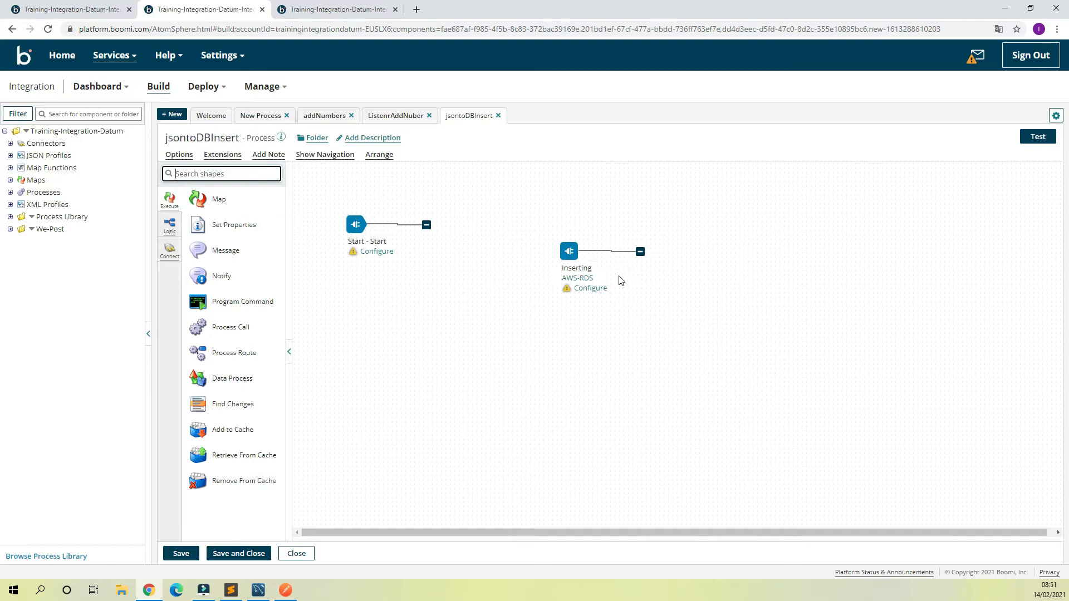
left_click(258, 590)
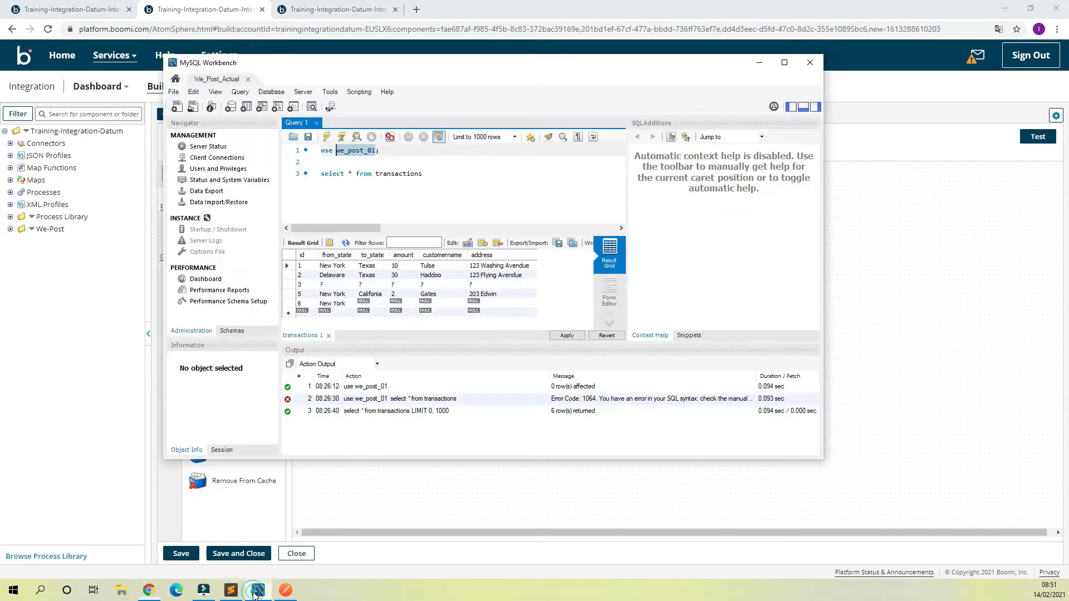
left_click(566, 335)
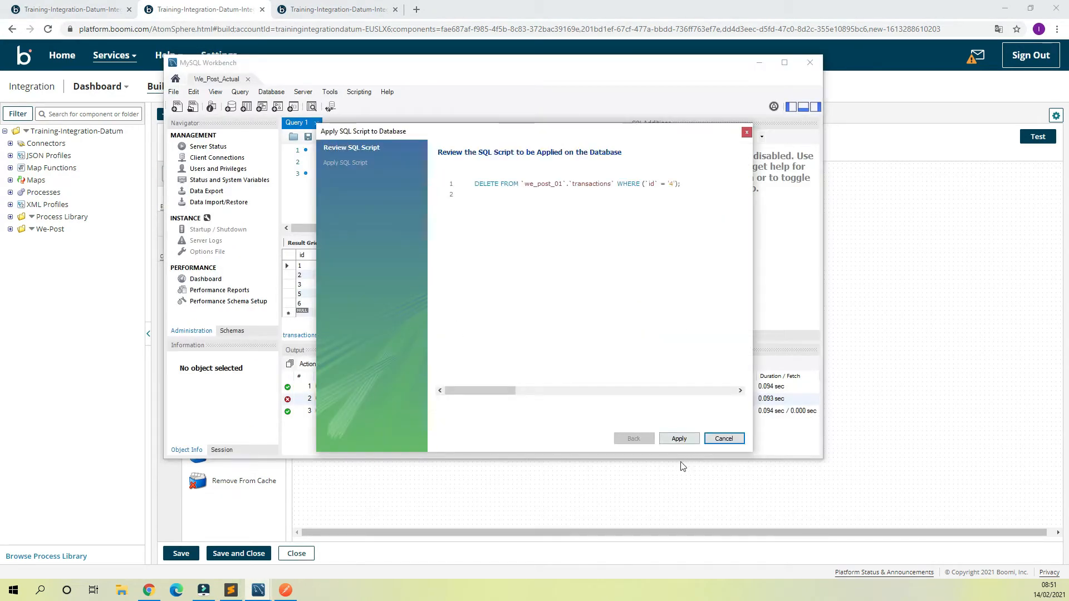
left_click(666, 441)
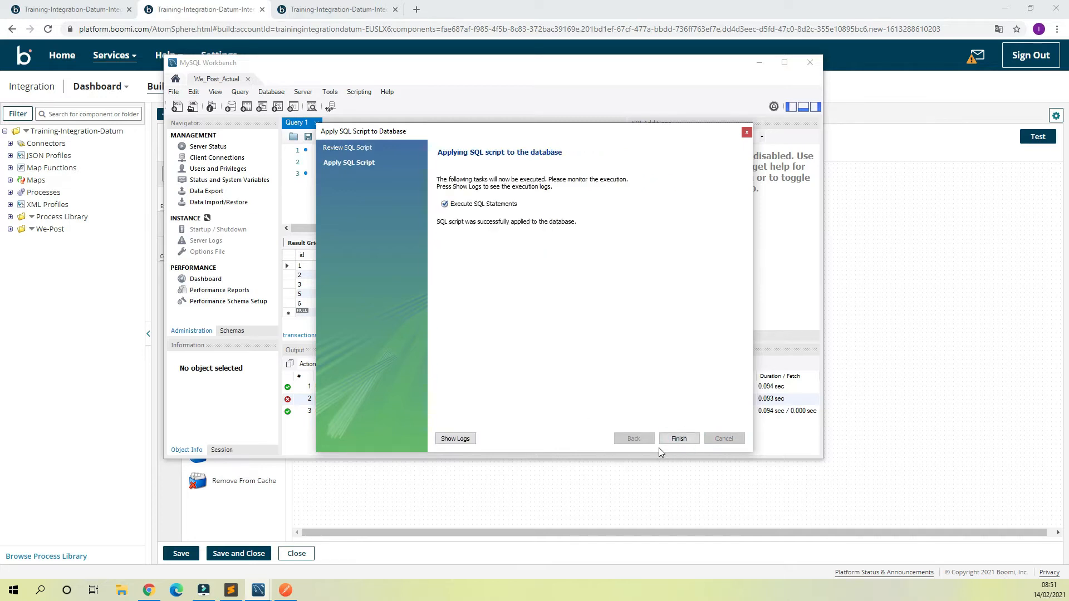
left_click(678, 439)
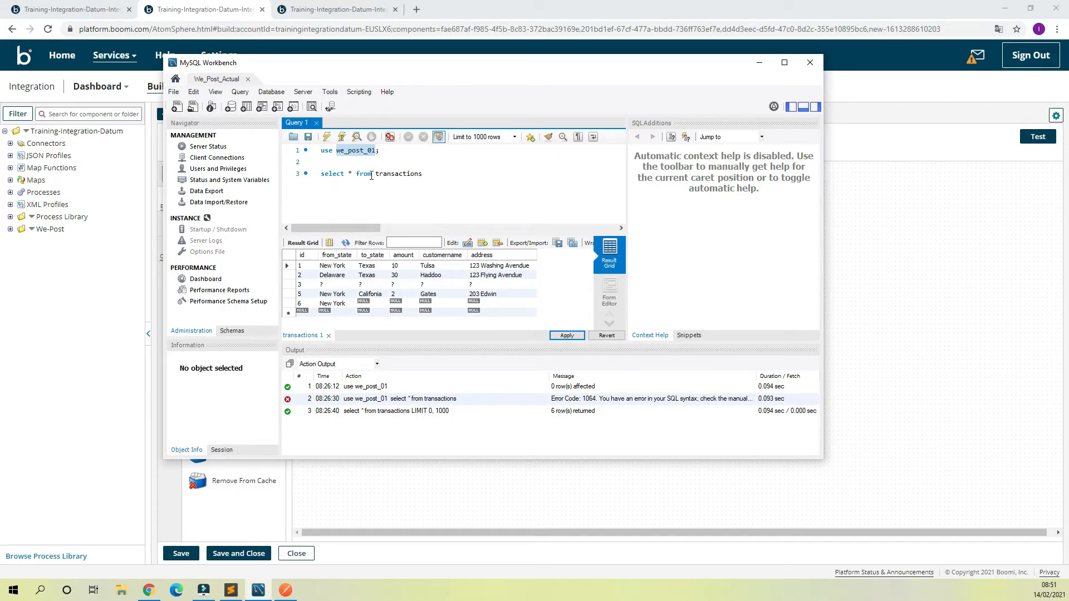
left_click(369, 177)
left_click(342, 137)
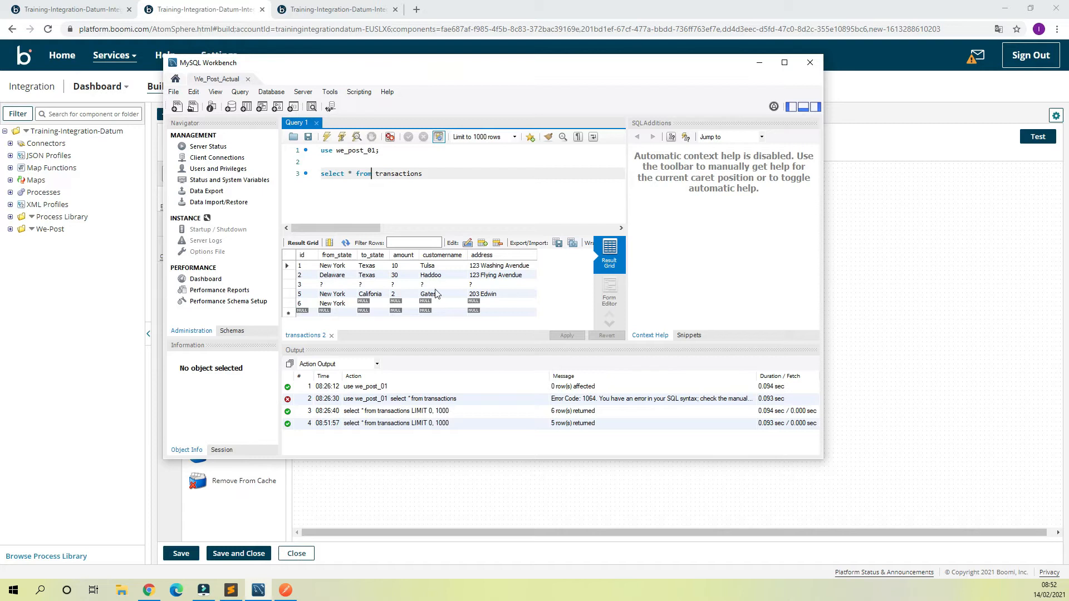
Step: Back in the Boomi process, configure the Start shape with display name Listener, connector Web Services Server and action Listen
left_click(885, 227)
left_click(382, 252)
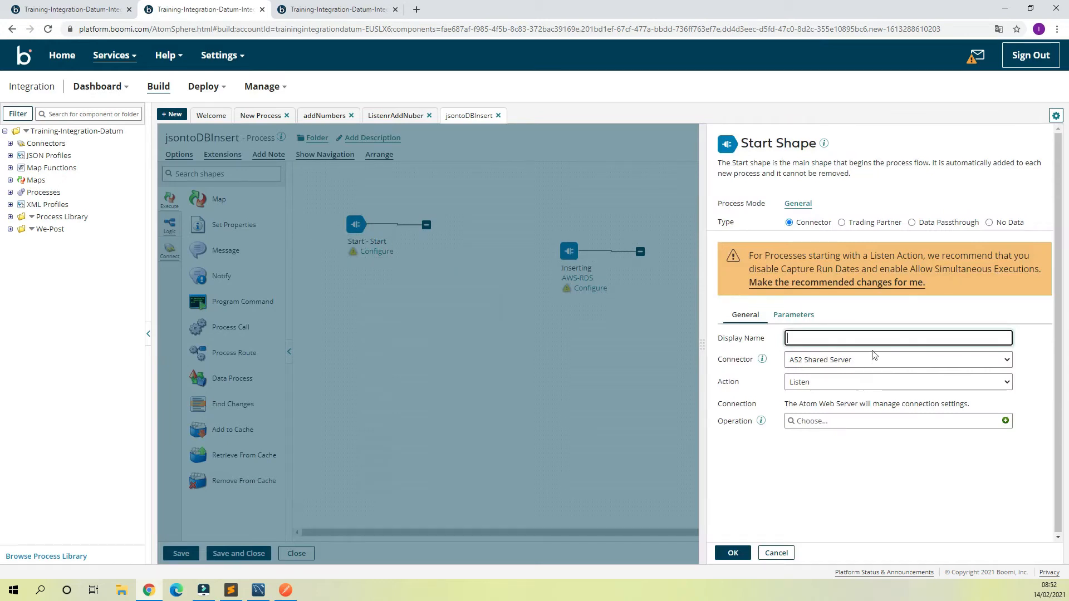
type("L")
key("BackSpace")
left_click(891, 359)
scroll(896, 295, "down", 10)
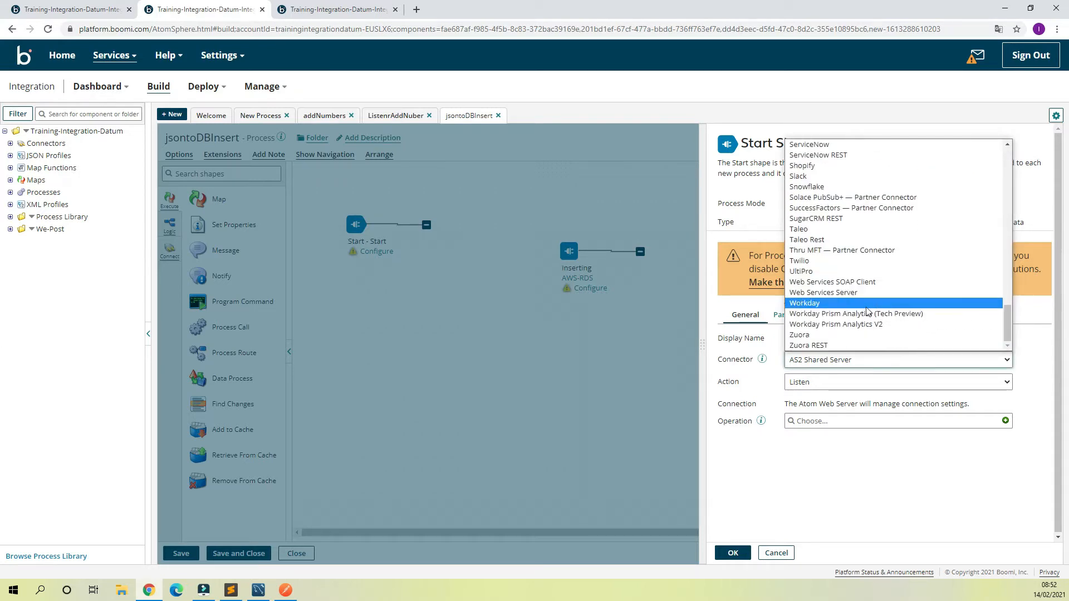
left_click(843, 295)
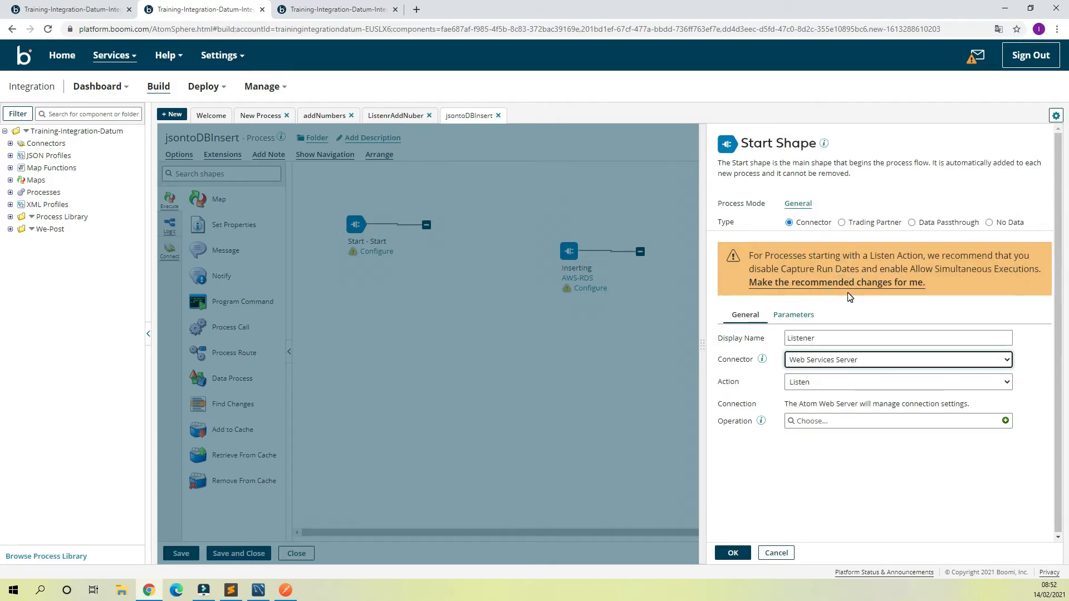
left_click(945, 381)
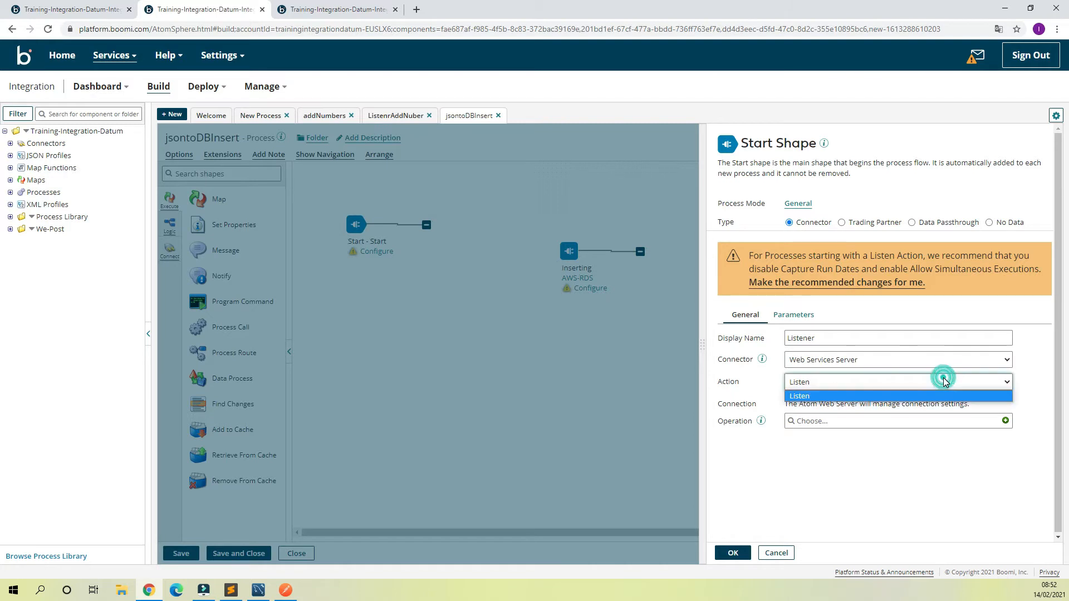
left_click(893, 397)
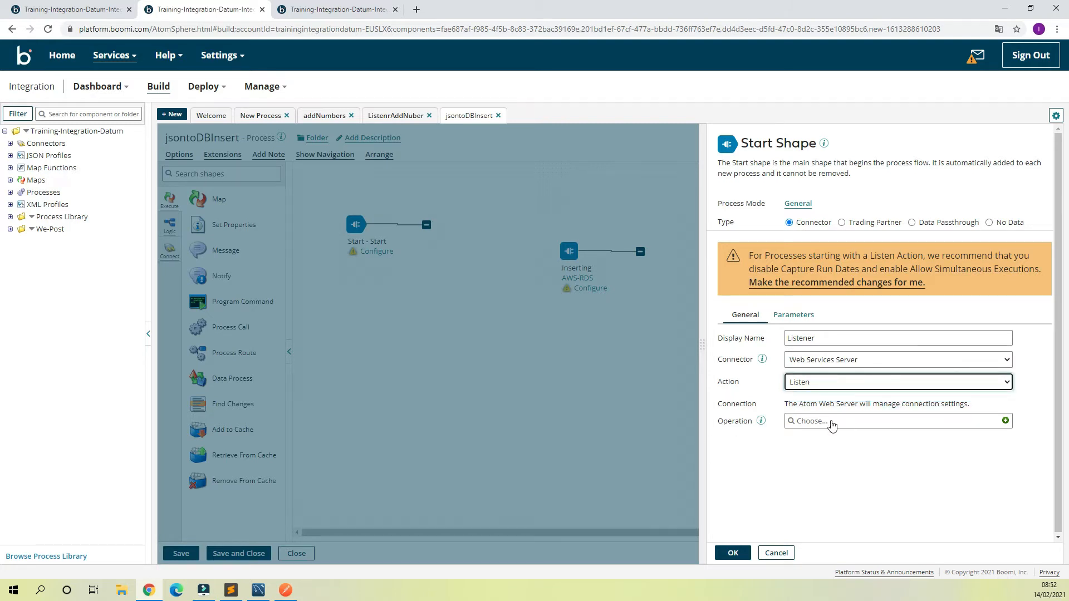
Step: Create a new Web Services Server operation for the Start shape and name it jsonInsert
left_click(951, 423)
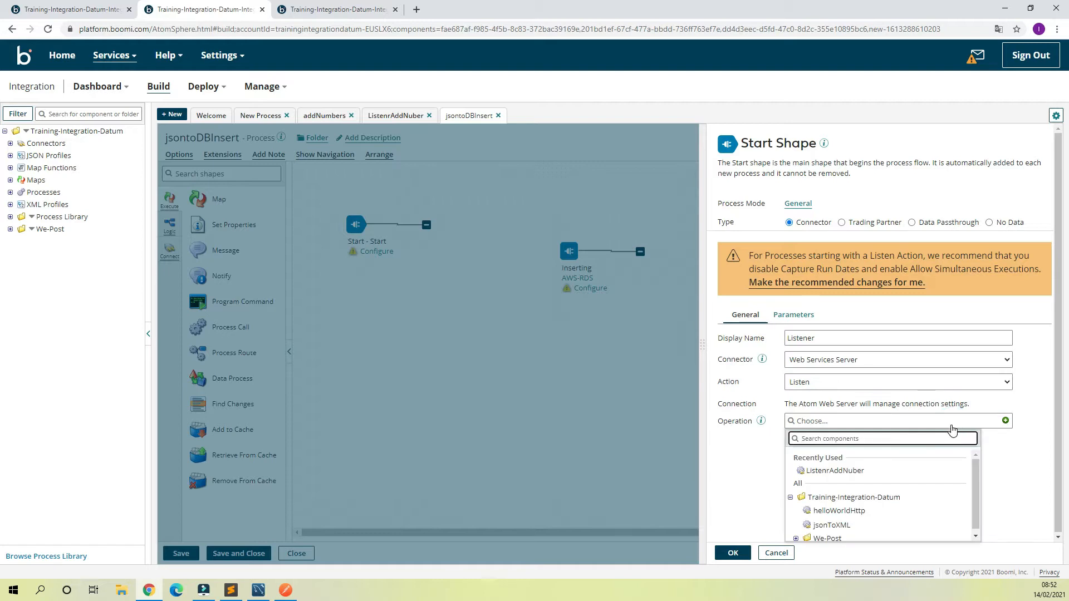
left_click(1006, 448)
left_click(1005, 421)
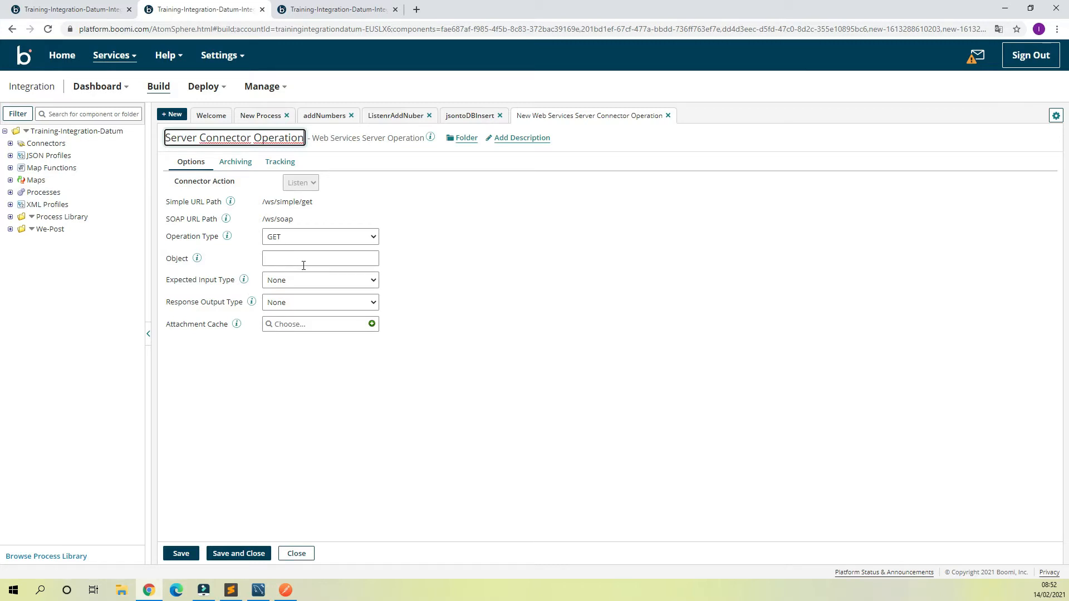
left_click_drag(303, 138, 121, 144)
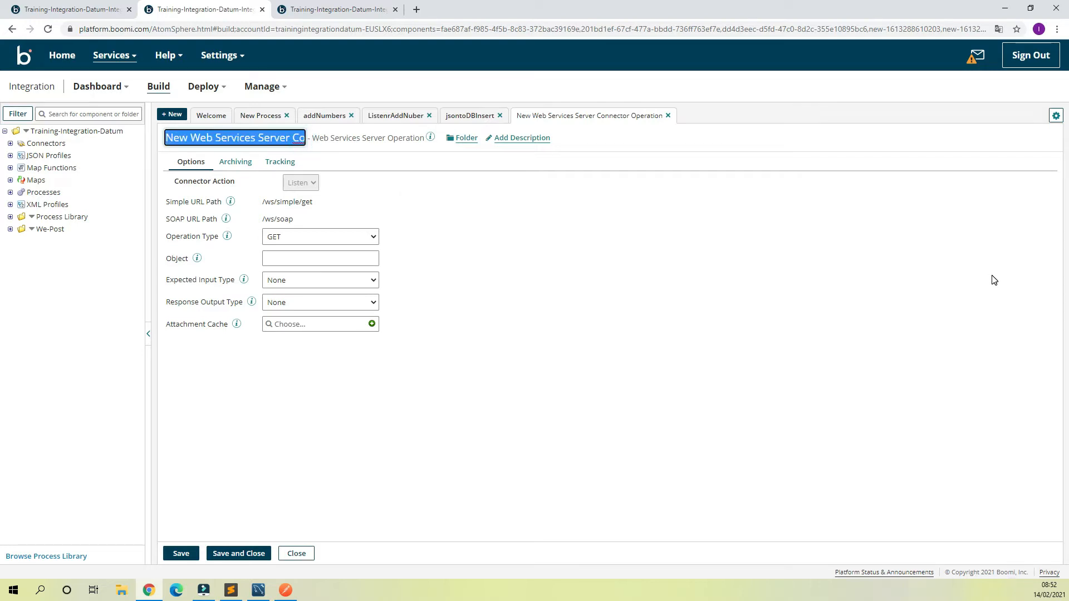
key("BackSpace")
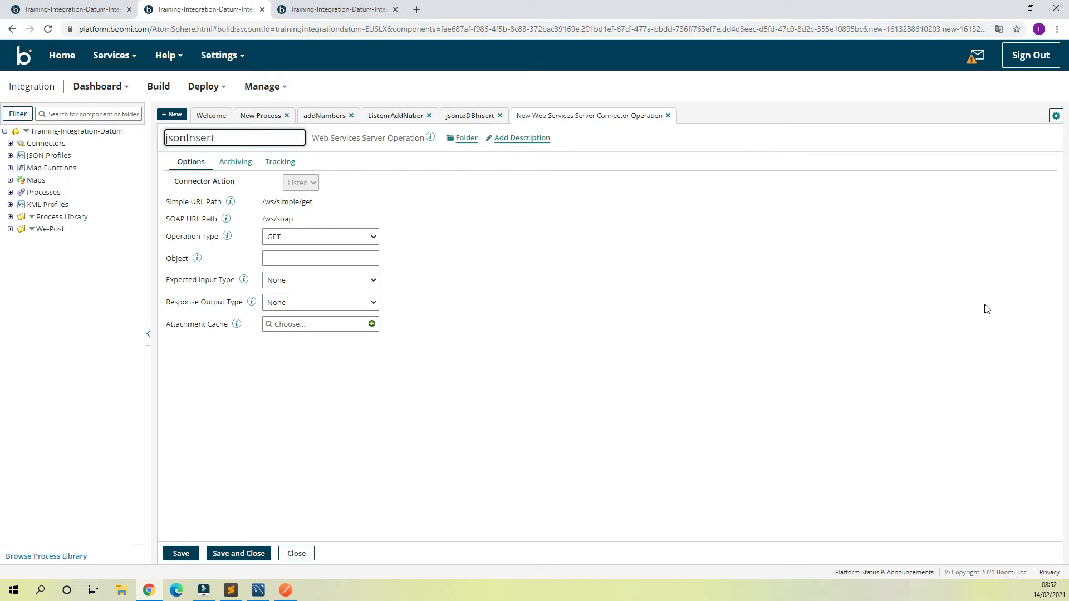
Step: Set the operation's object to jsonInsert and its expected input type to Single JSON Object
left_click_drag(167, 139, 214, 137)
key("ctrl+c")
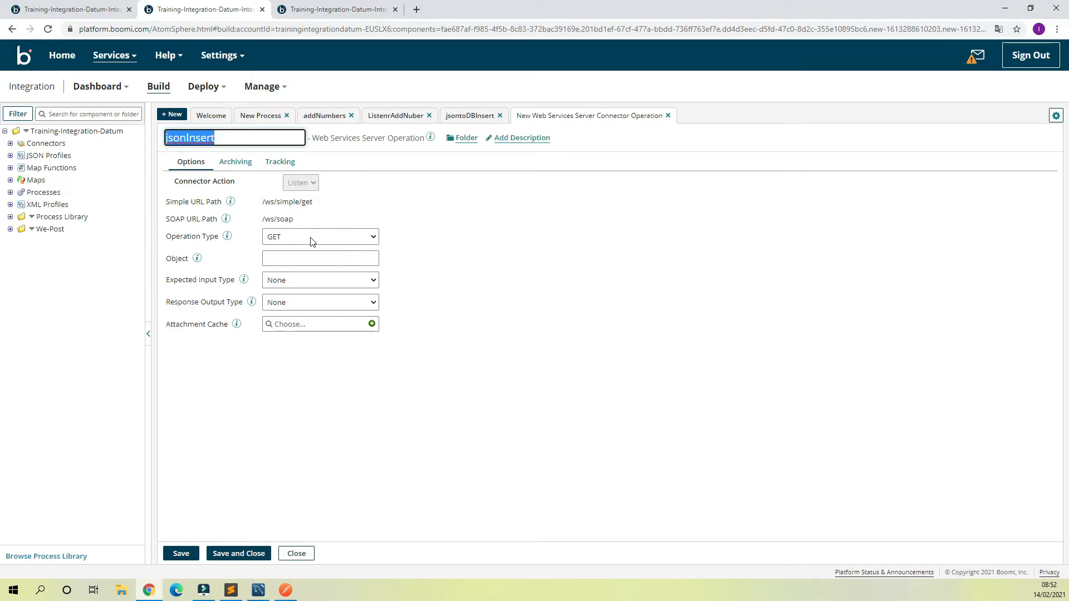
left_click(301, 256)
key("ctrl+v")
left_click(516, 260)
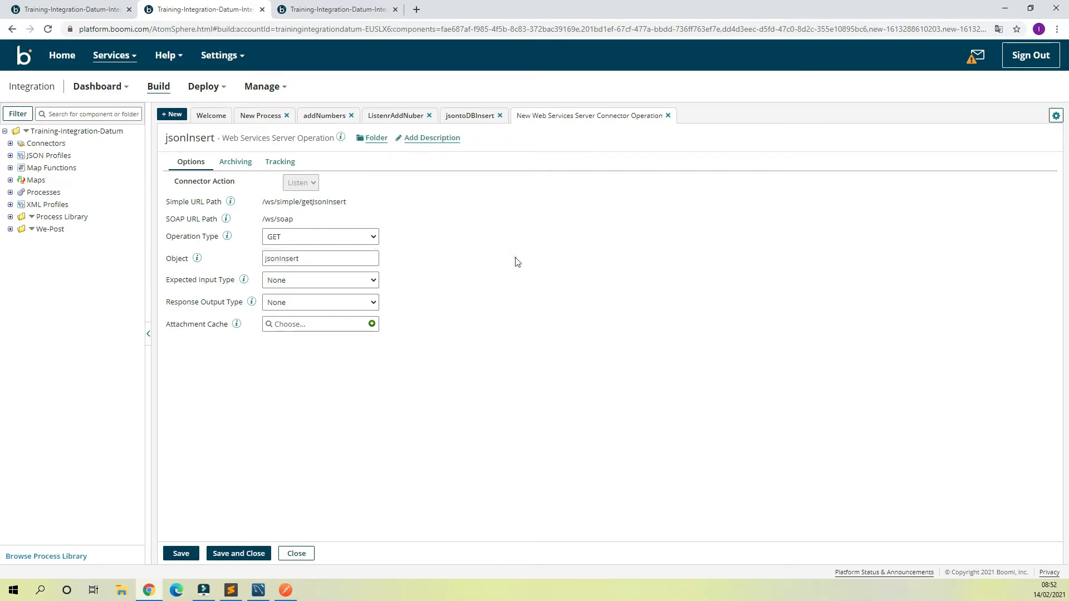
left_click(320, 281)
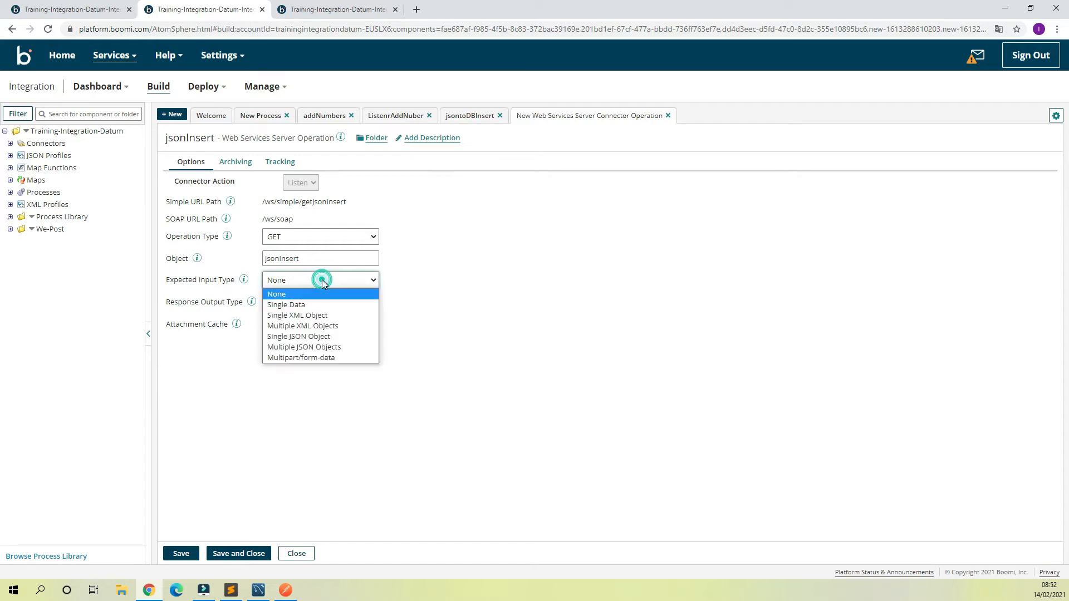
left_click(305, 338)
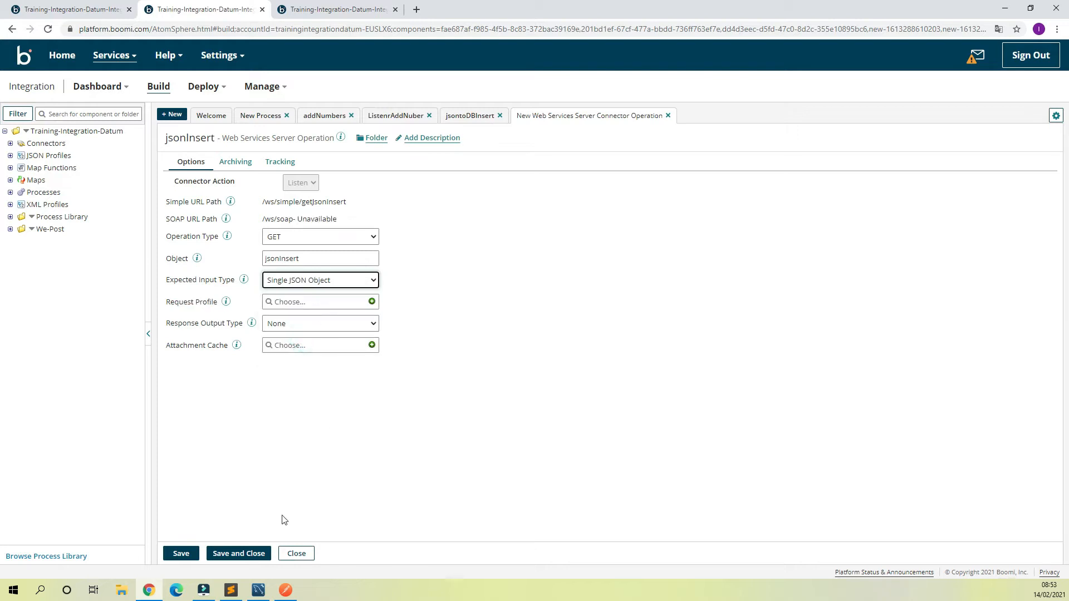
Step: Switch to Postman, examine the JSON body of the getXMLfromJSON request, and return to Boomi
left_click(285, 590)
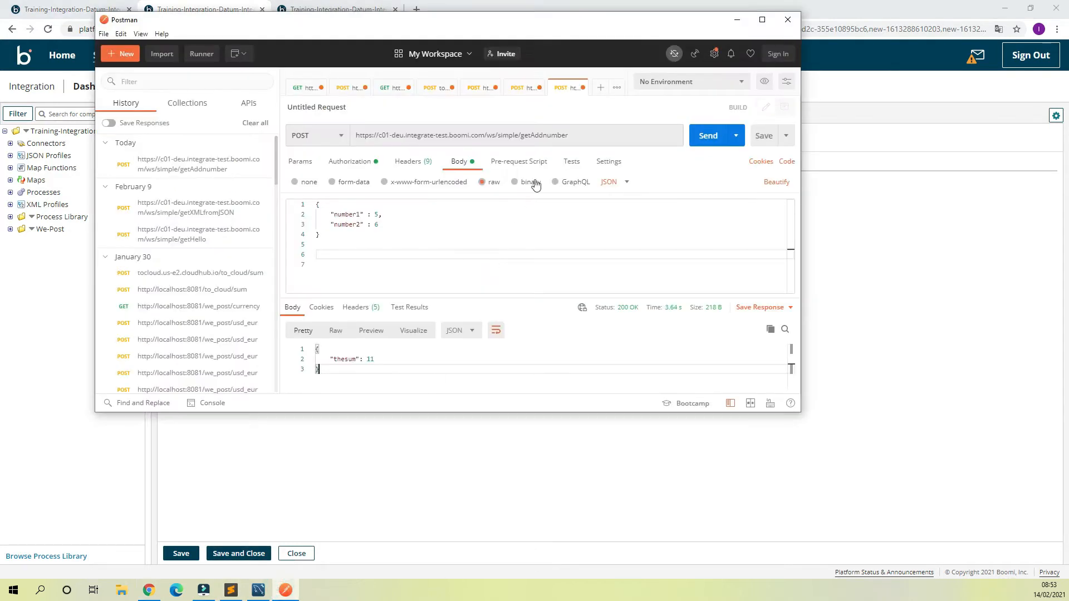
left_click(523, 89)
left_click(456, 160)
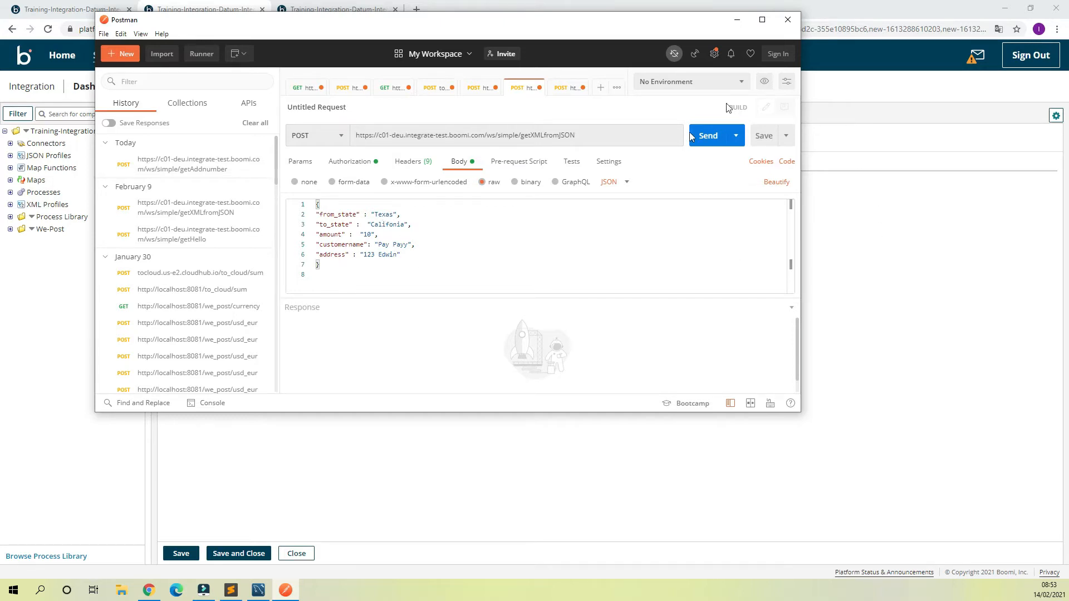
left_click(843, 86)
Step: Try the existing JsonProfileTransaction as the request profile of the jsonInsert operation
left_click(318, 305)
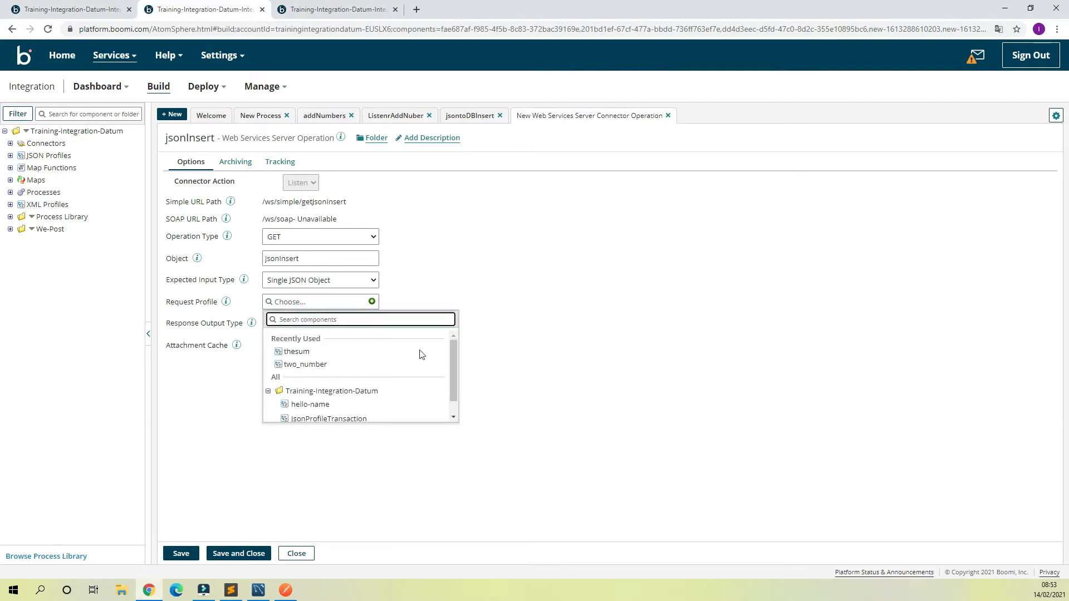
scroll(367, 378, "down", 1)
left_click(273, 417)
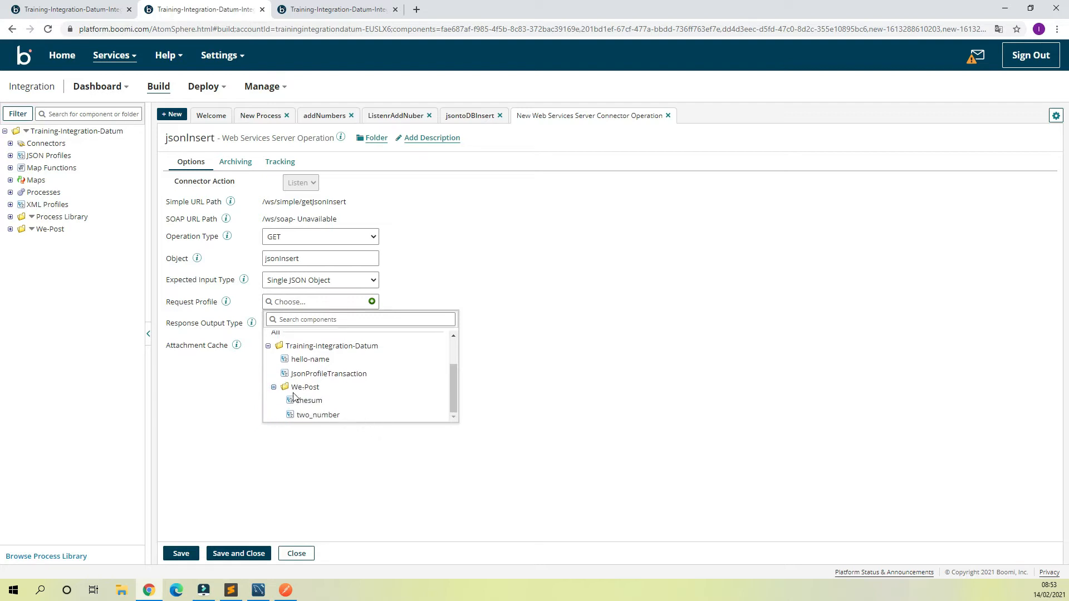
left_click(327, 375)
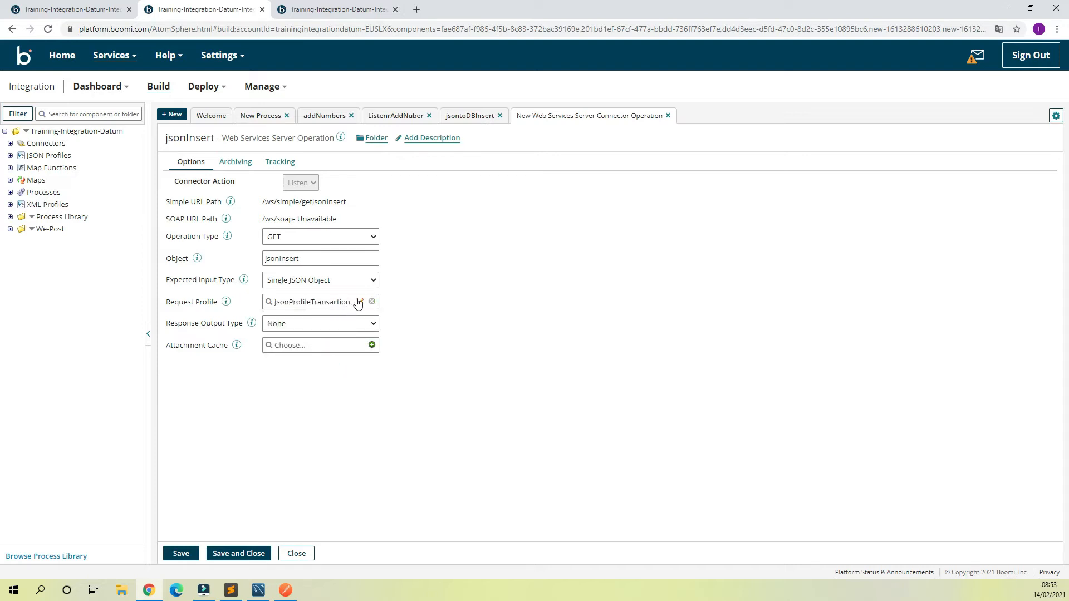
Step: Open the JsonProfileTransaction profile, examine the data elements under its root object, and close it
left_click(362, 302)
left_click(167, 191)
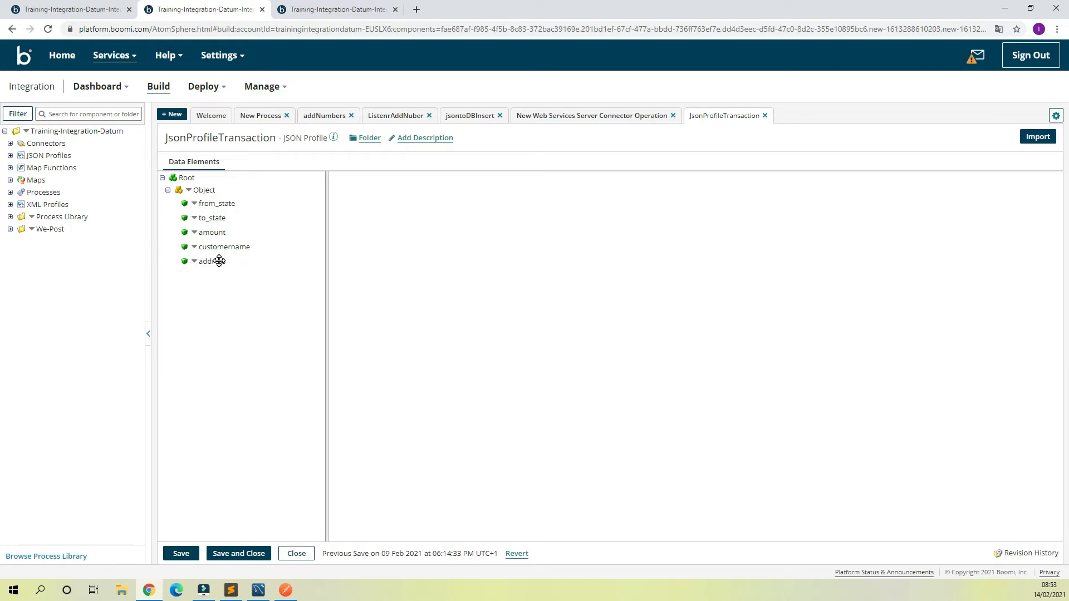
left_click(760, 114)
left_click(764, 115)
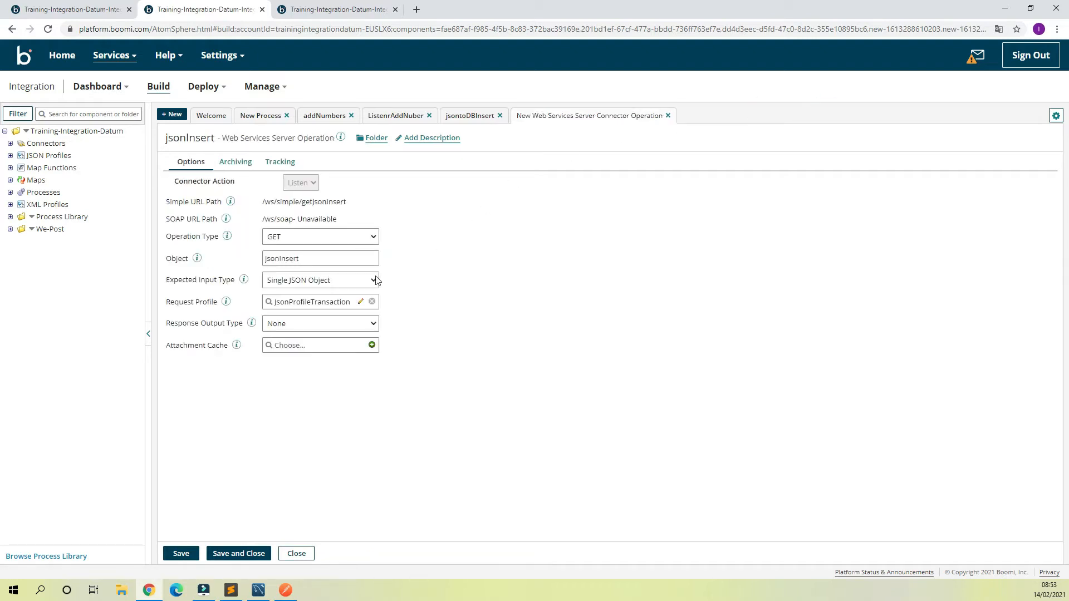
Step: Clear the operation's request profile and create a new JSON profile named JsonFormat, choosing manual creation instead of importing
left_click(372, 301)
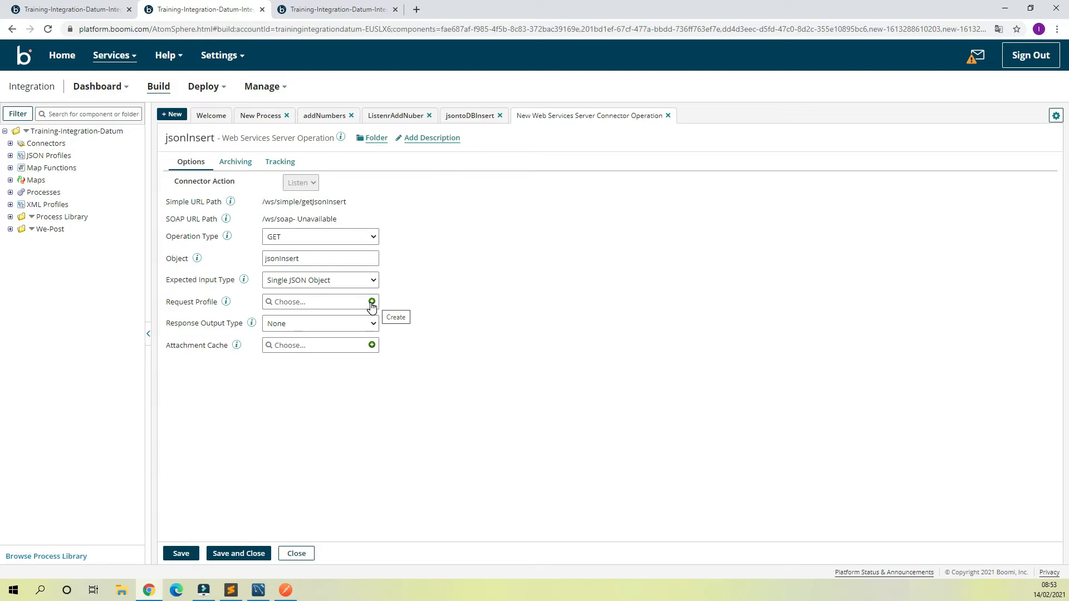
left_click(371, 302)
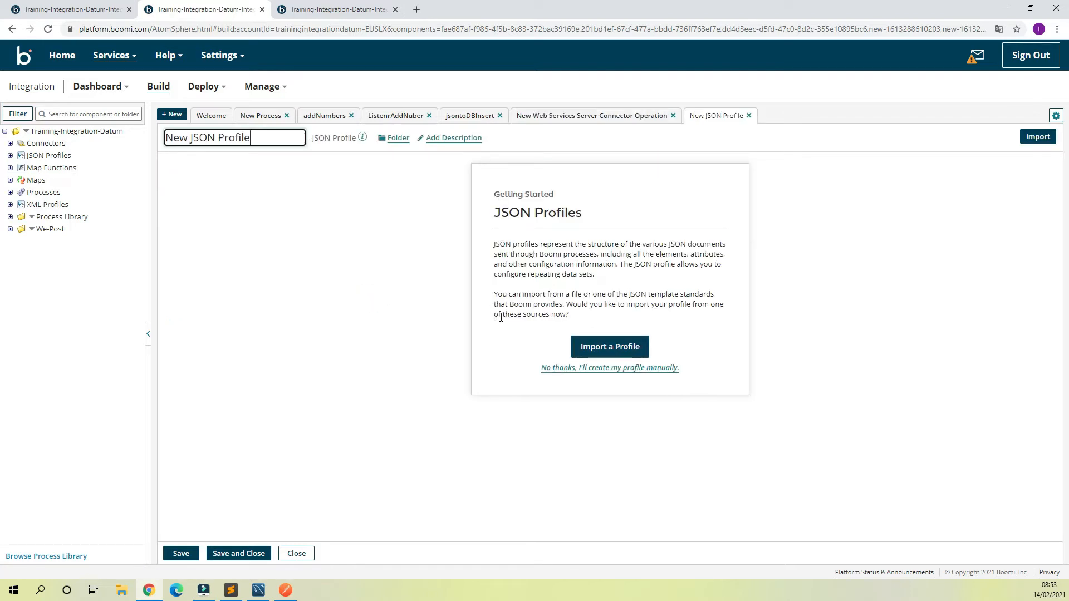
triple_click(274, 136)
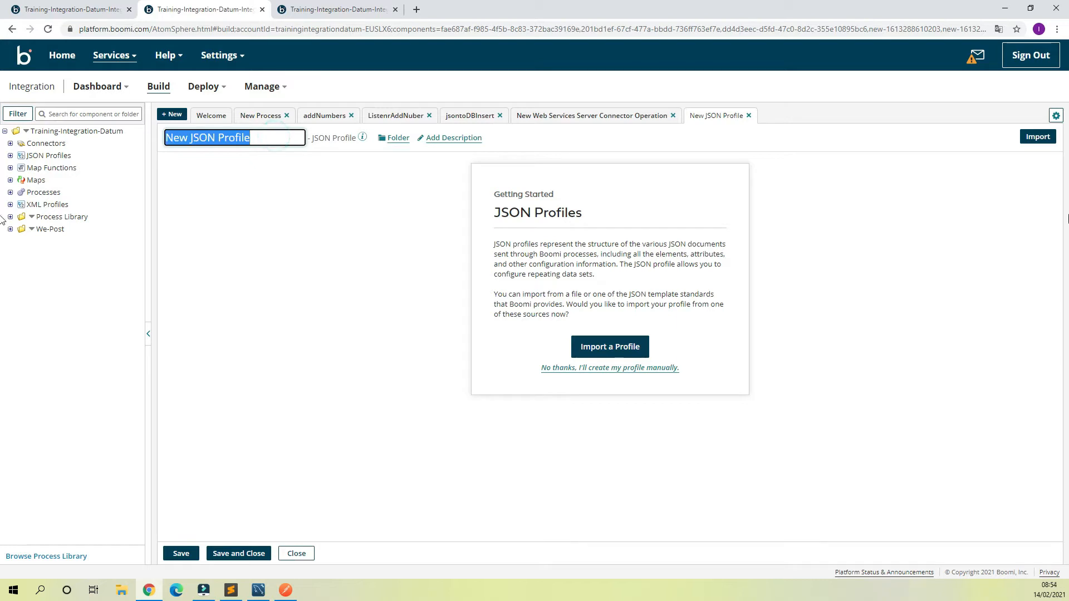
type("JSO")
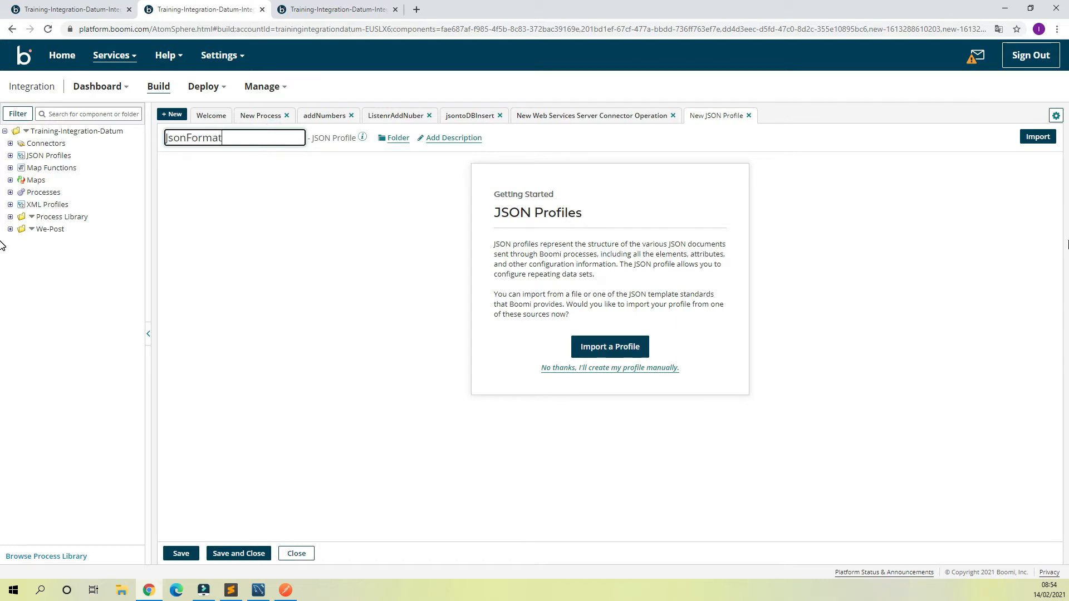
left_click(608, 368)
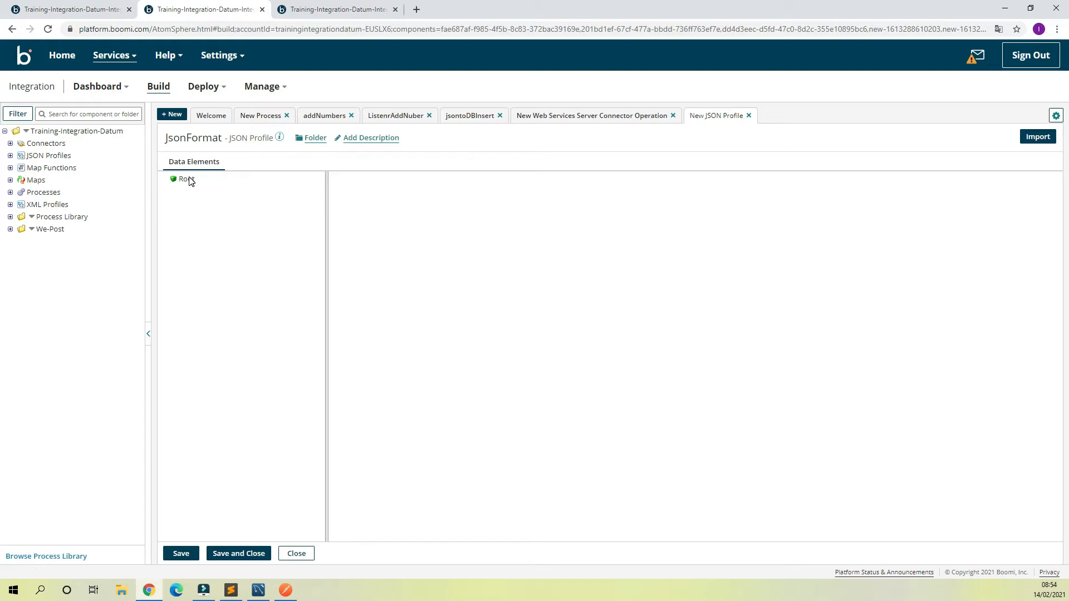
Step: Set the value type of the JsonFormat profile's Root element to Object
left_click(189, 180)
left_click(508, 266)
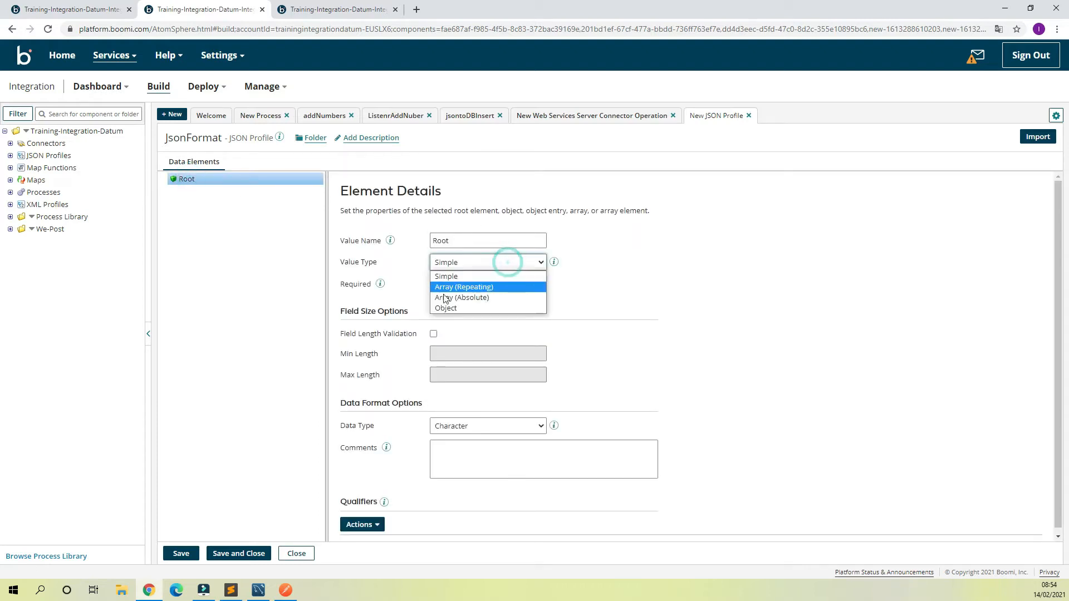
left_click(450, 309)
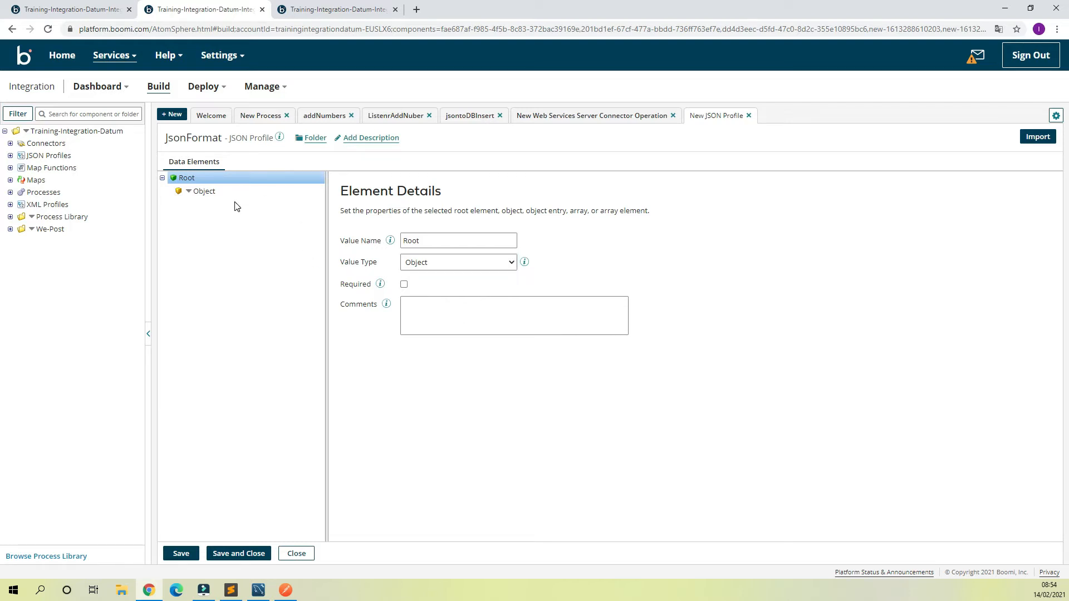
Step: Add five object entries under the root object of the JsonFormat profile
left_click(190, 193)
left_click(189, 193)
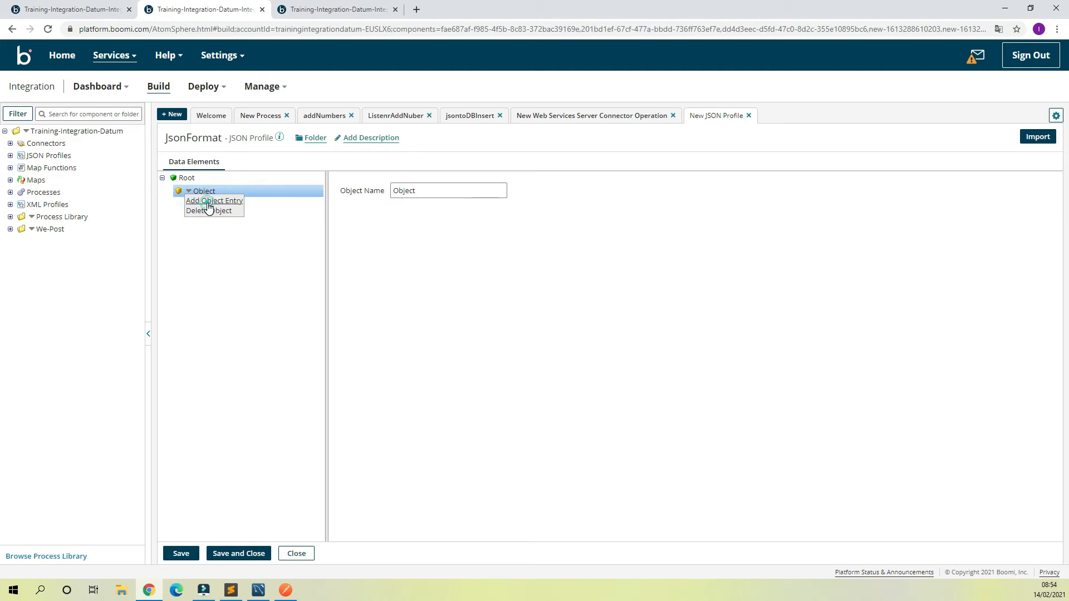
left_click(206, 202)
left_click(188, 191)
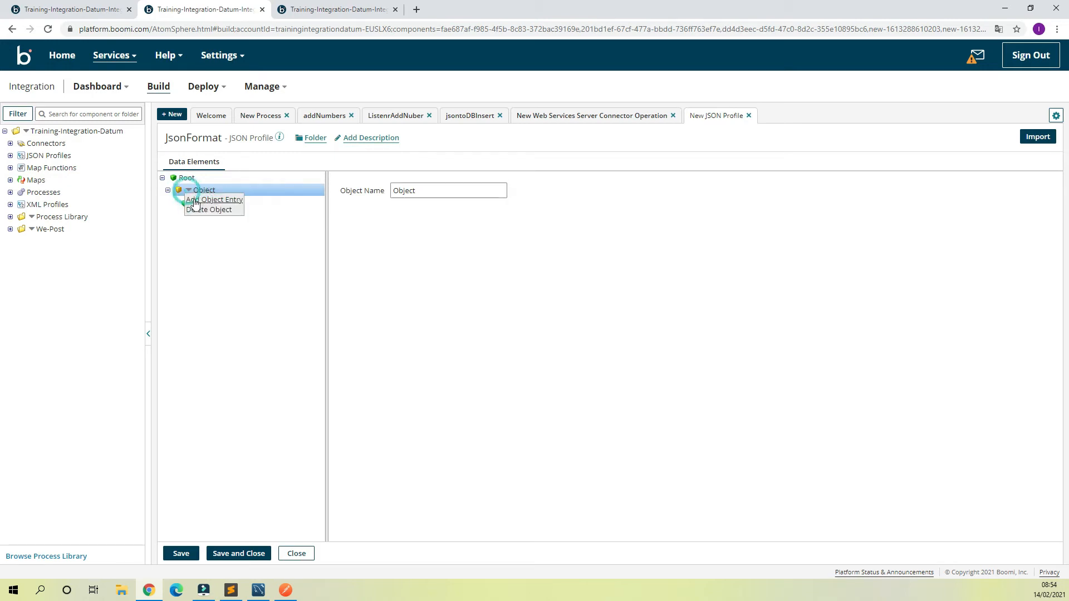
left_click(201, 200)
left_click(188, 191)
left_click(196, 200)
left_click(188, 191)
left_click(201, 201)
left_click(189, 190)
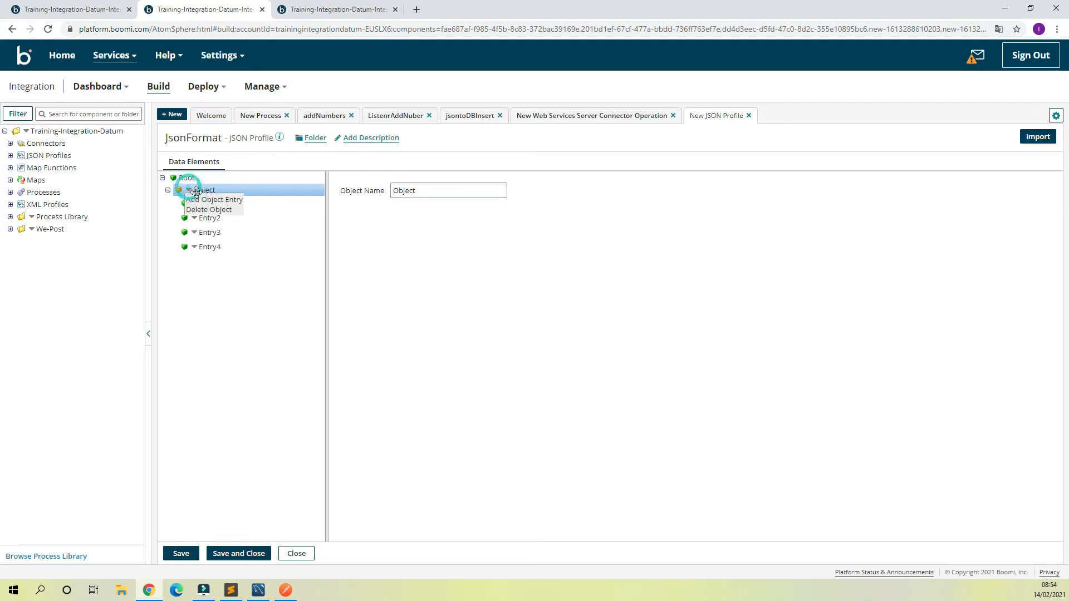
left_click(205, 200)
Step: Name the first entry from_state, copying the key from the JSON request body in Postman
left_click(285, 591)
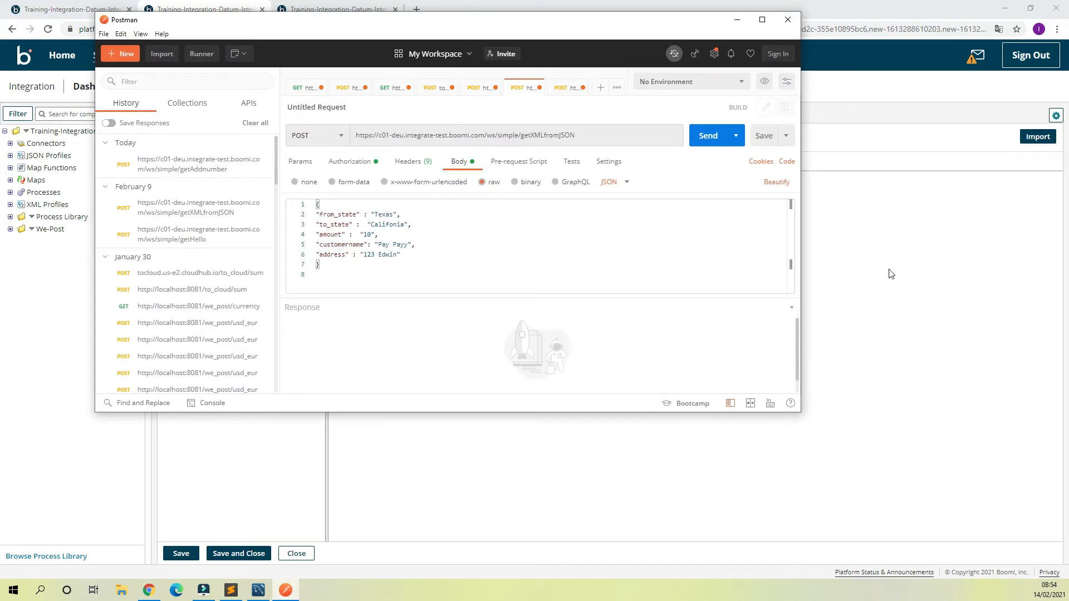
left_click(909, 263)
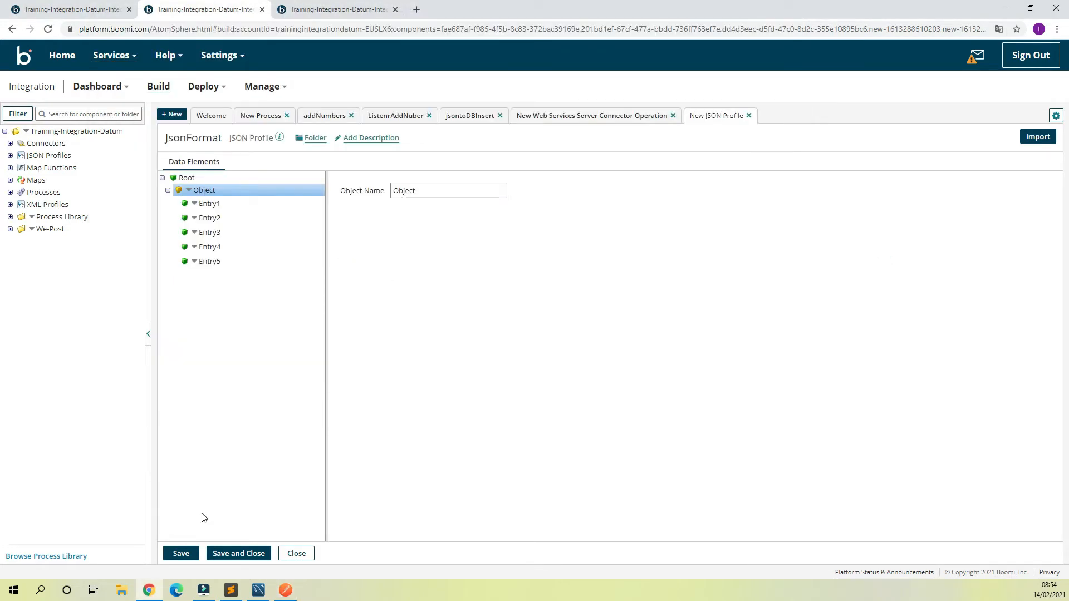
left_click(286, 590)
double_click(336, 214)
key("ctrl+c")
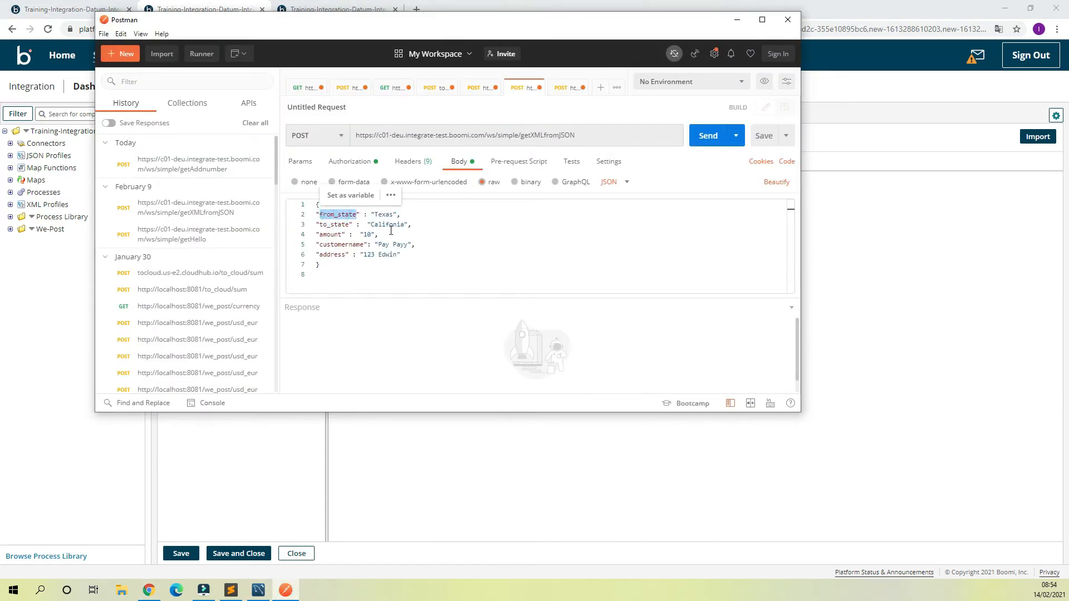
left_click(891, 267)
left_click(209, 203)
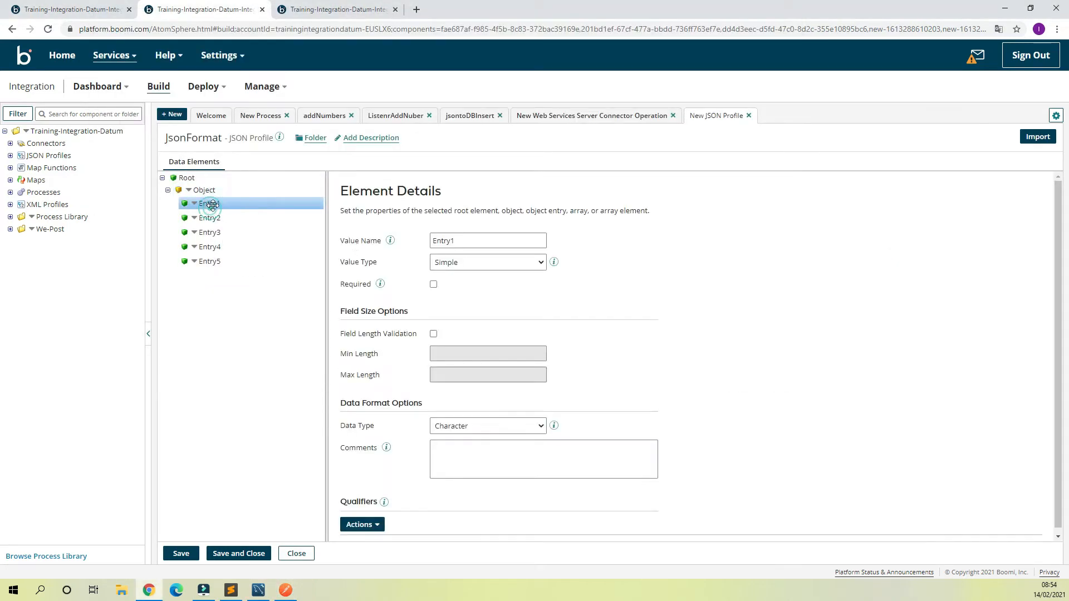
double_click(490, 242)
key("ctrl+v")
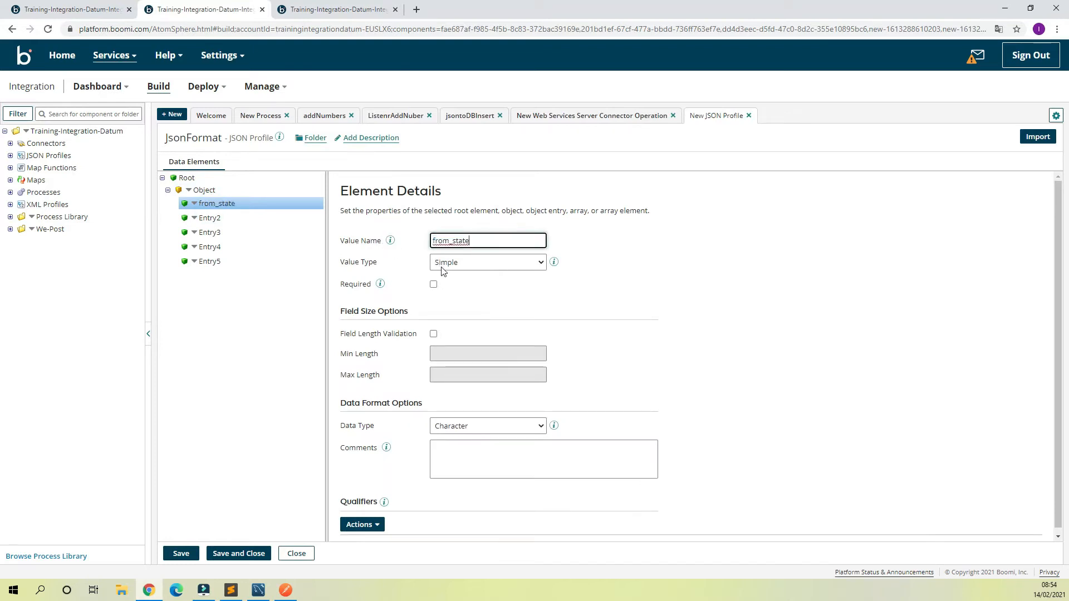
Step: Name the second entry of the JsonFormat object to_state
left_click(228, 218)
double_click(463, 243)
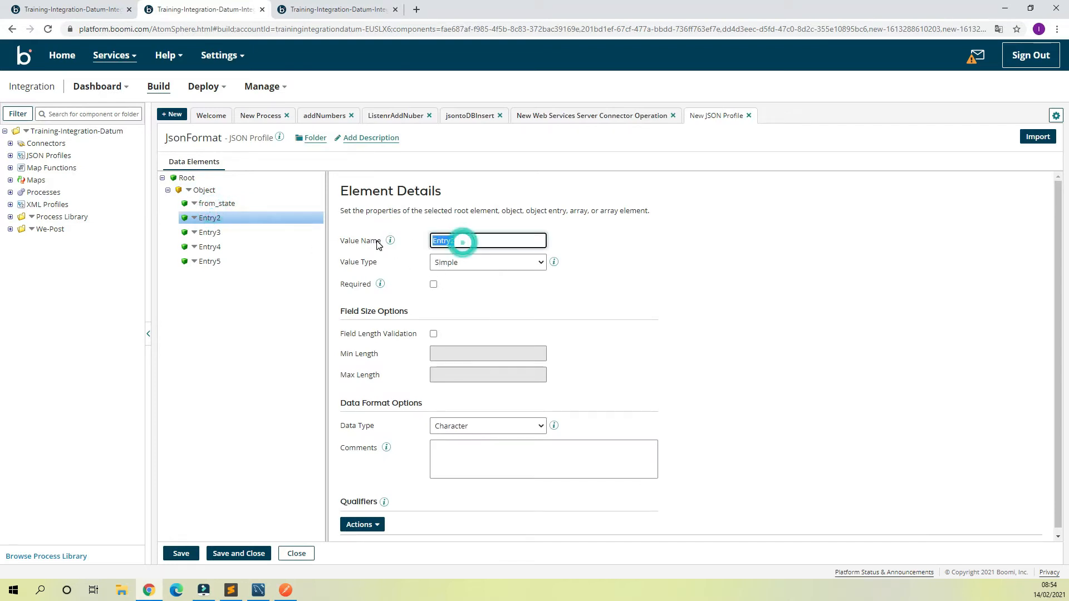
key("ctrl+v")
left_click_drag(448, 241, 412, 244)
type("to")
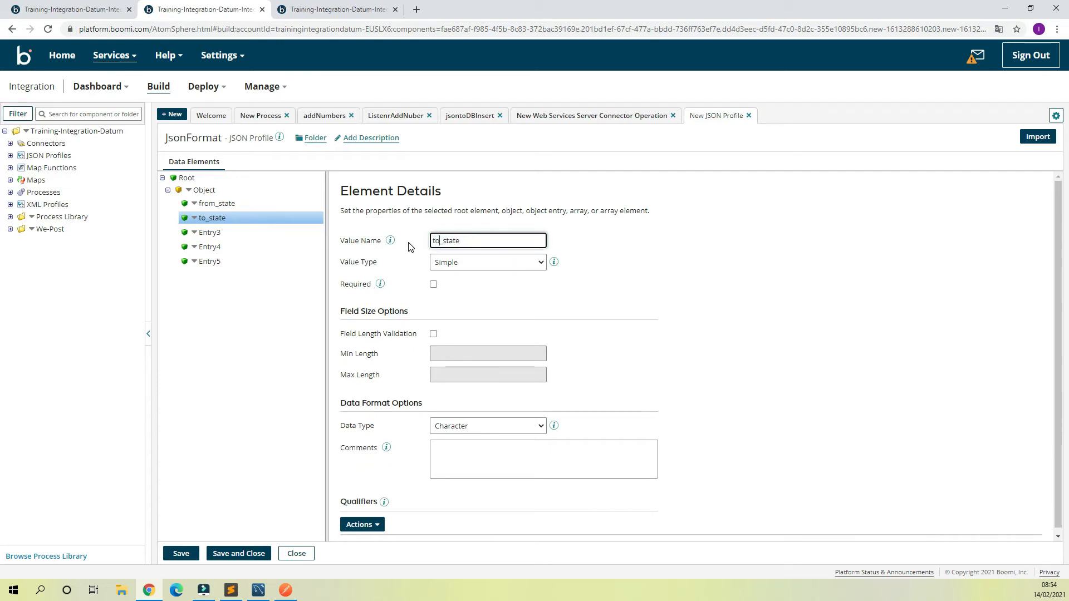
Step: Name the third entry amount, matching the key in Postman's JSON request body
left_click(221, 232)
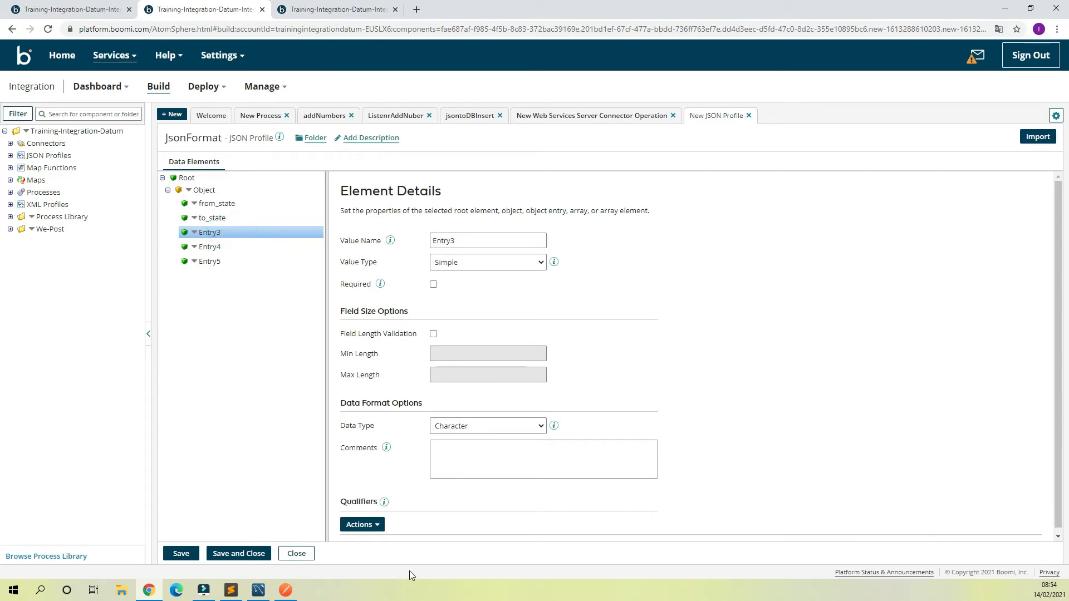
left_click(286, 590)
left_click(327, 234)
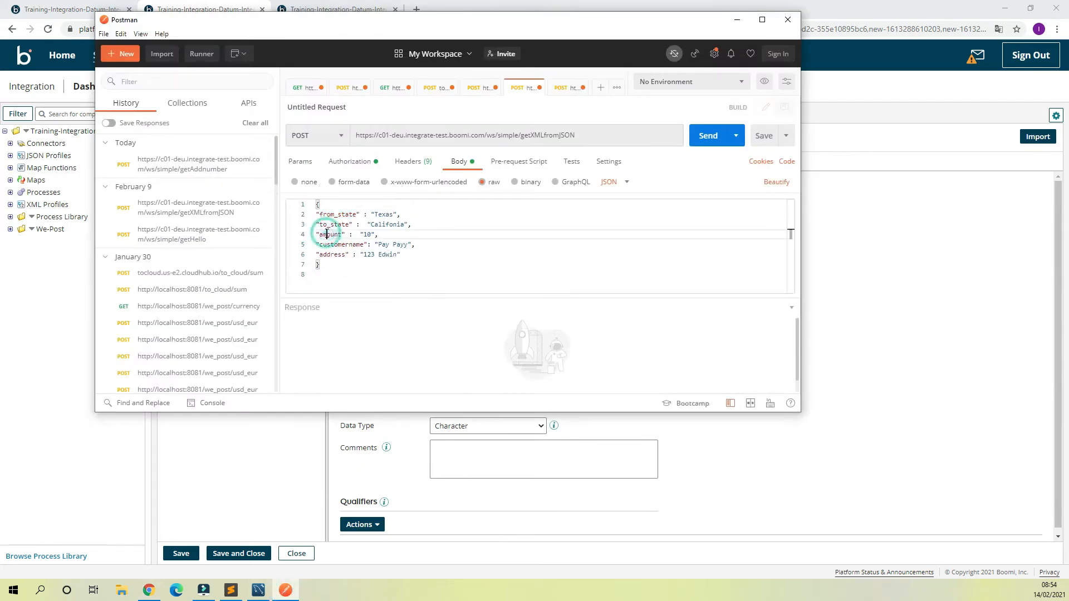
left_click(928, 309)
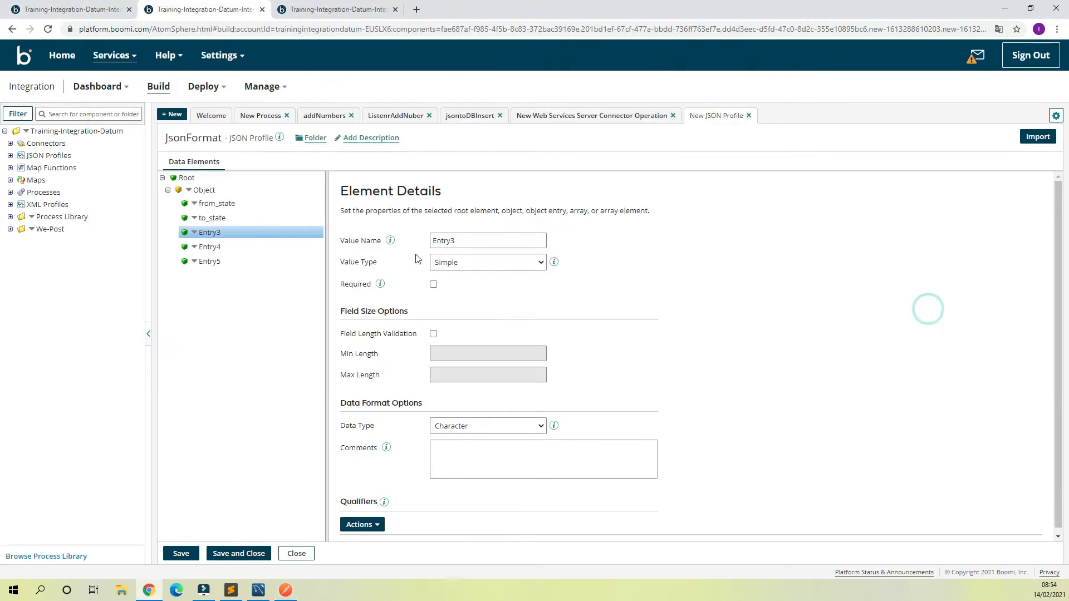
left_click(477, 240)
key("ctrl+a")
type("\"amount\" : \"10\",")
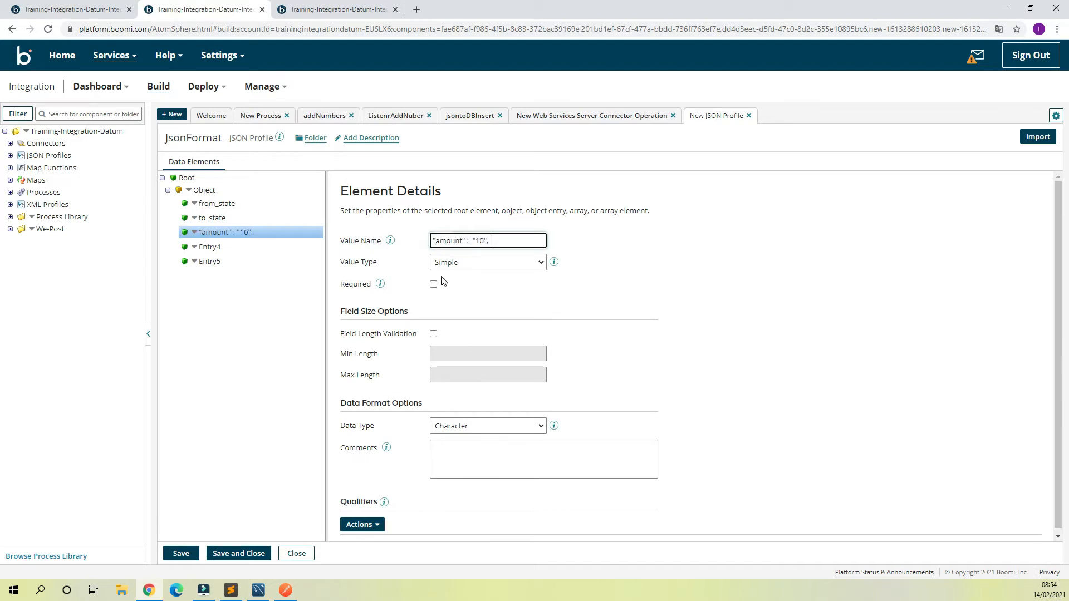
triple_click(496, 245)
type("amount")
Step: Name the fourth entry customername, copying the key from the JSON request body in Postman
left_click(206, 245)
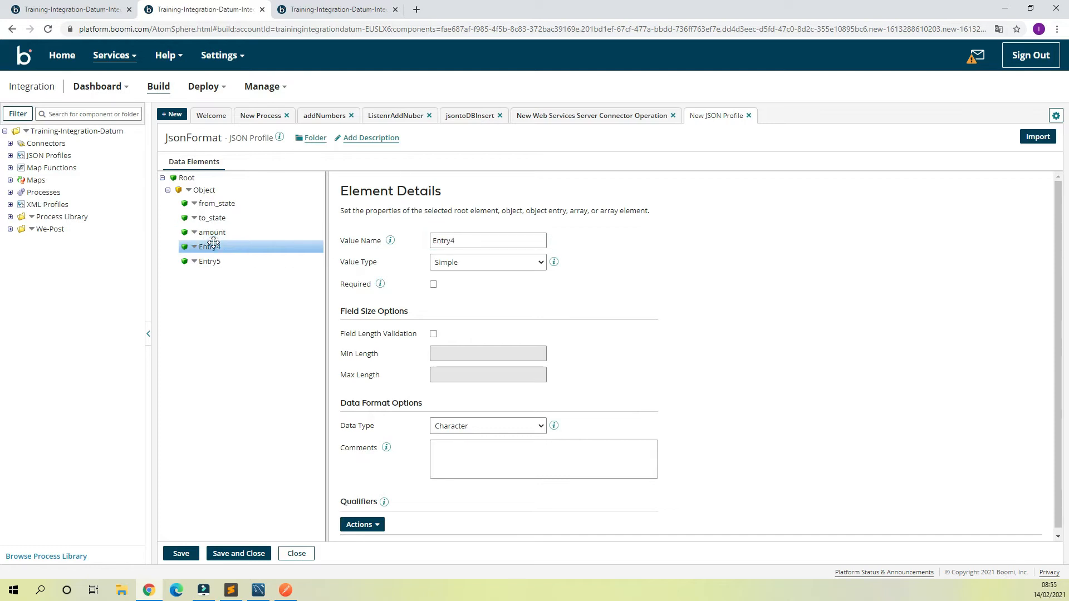
left_click(285, 590)
double_click(341, 245)
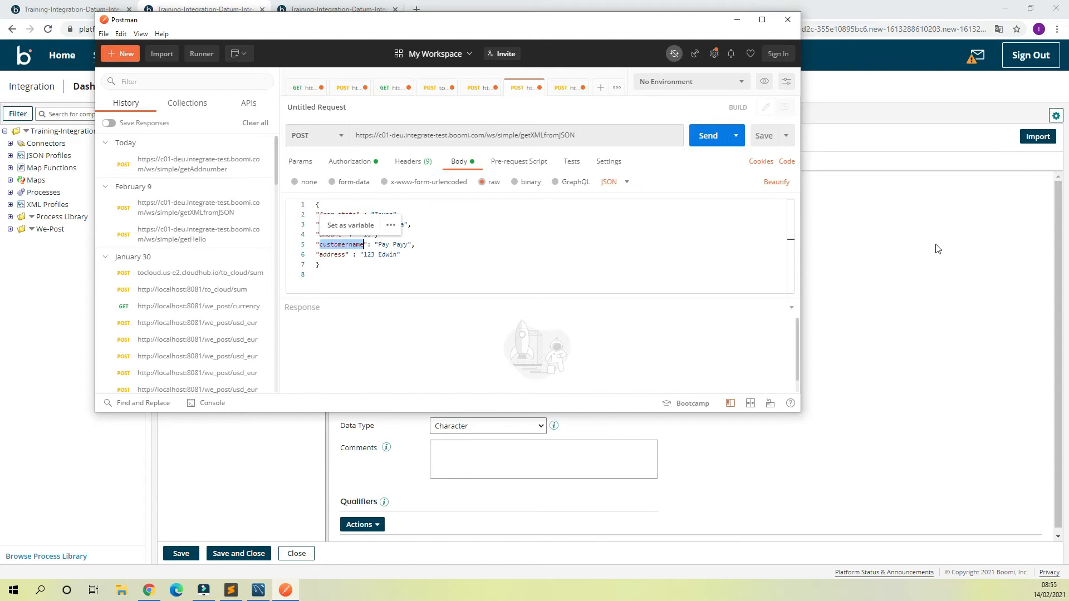
left_click(894, 255)
double_click(493, 241)
type("customername")
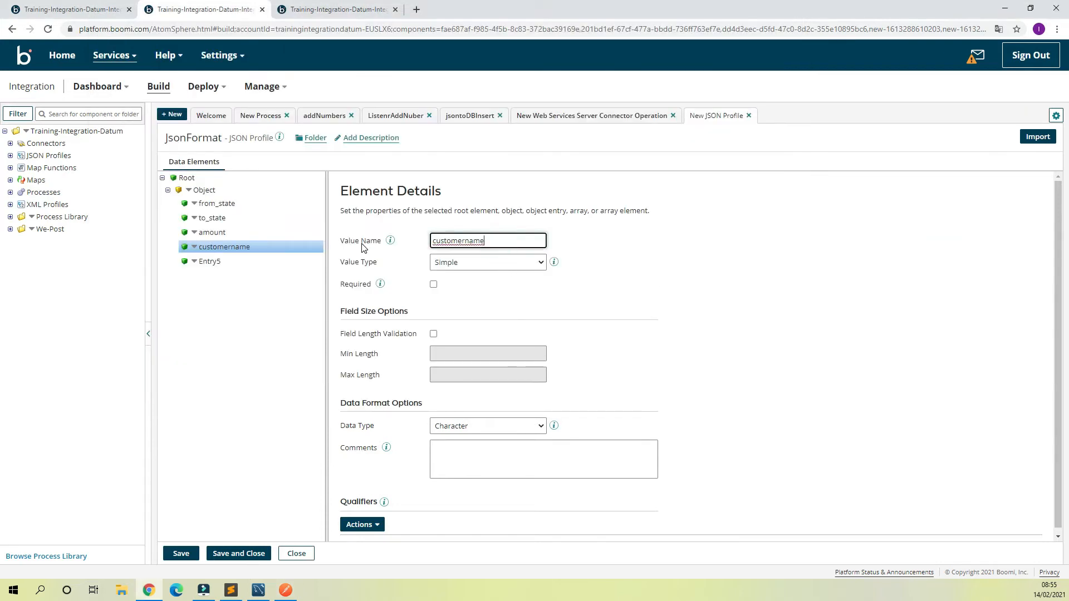
Step: Name the fifth entry address, copying the key from Postman's JSON body, then save and close the JsonFormat profile
left_click(205, 260)
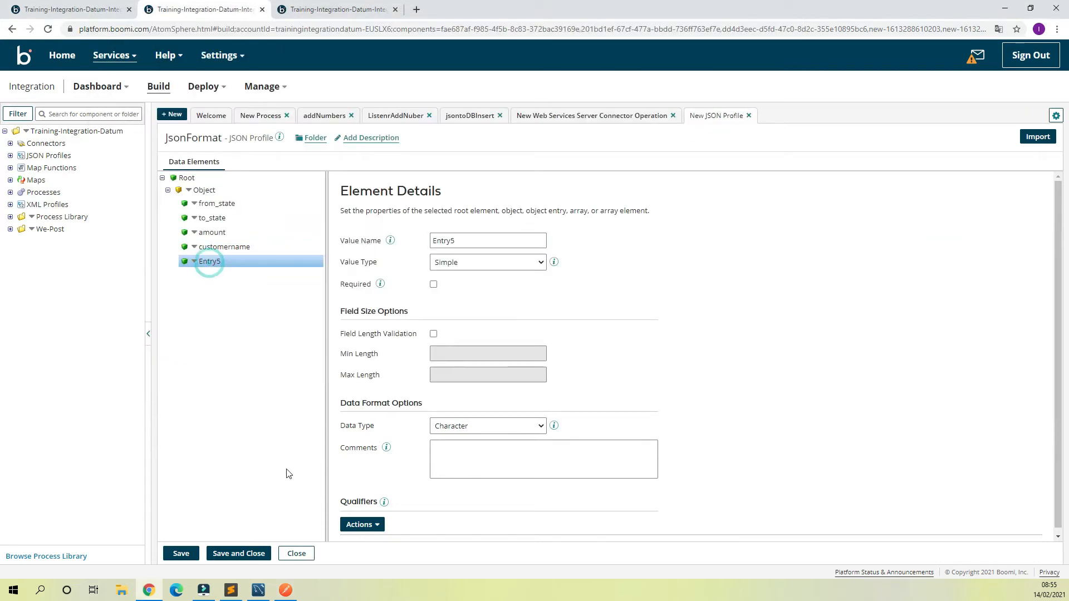
left_click(281, 591)
double_click(333, 255)
key("ctrl+c")
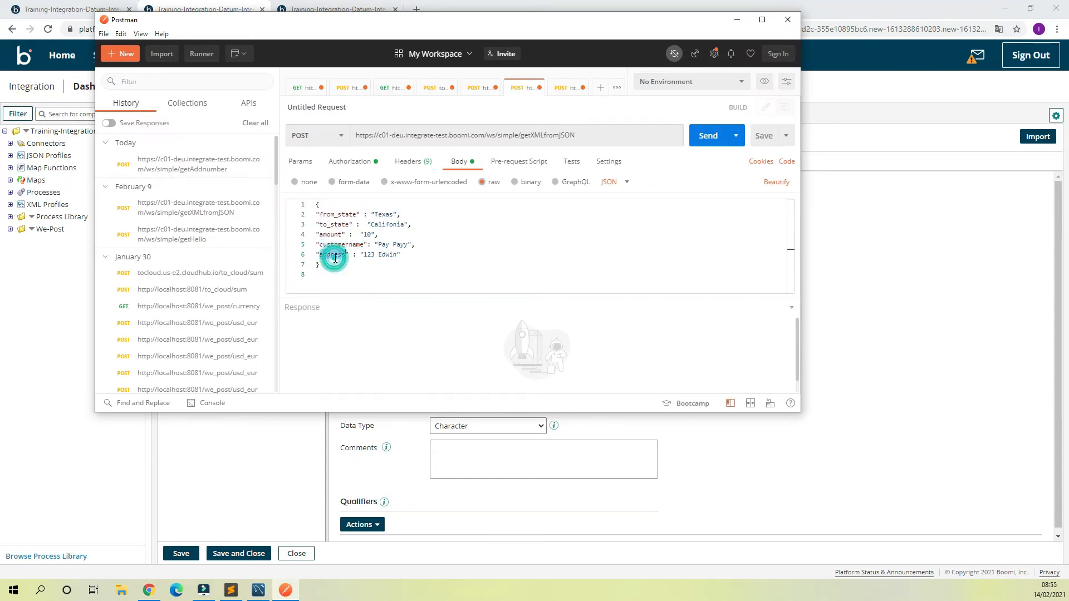
left_click(837, 236)
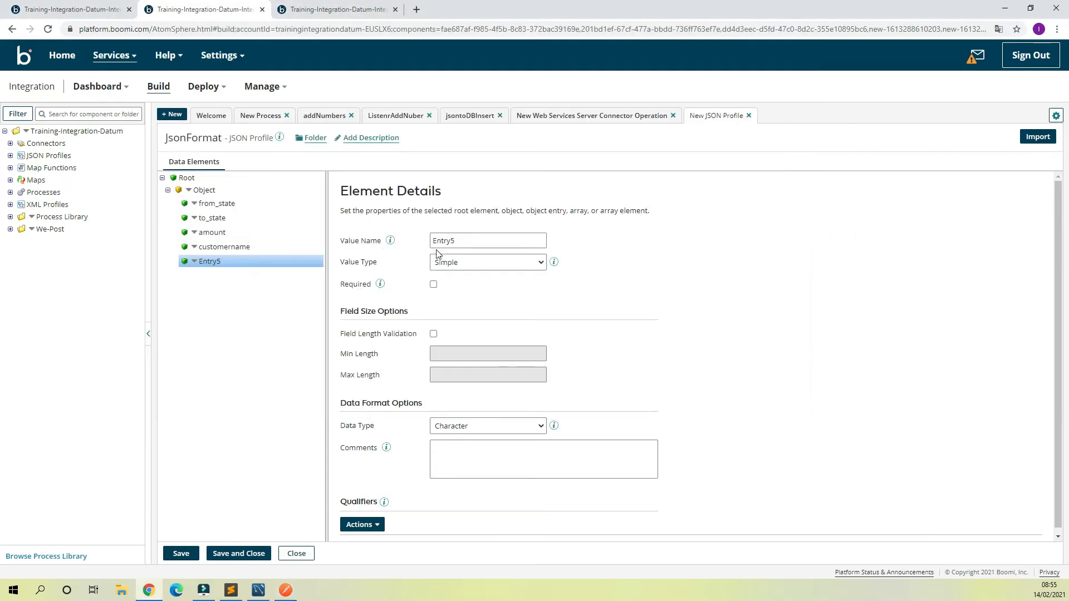
double_click(489, 239)
key("ctrl+v")
left_click(666, 275)
left_click(226, 555)
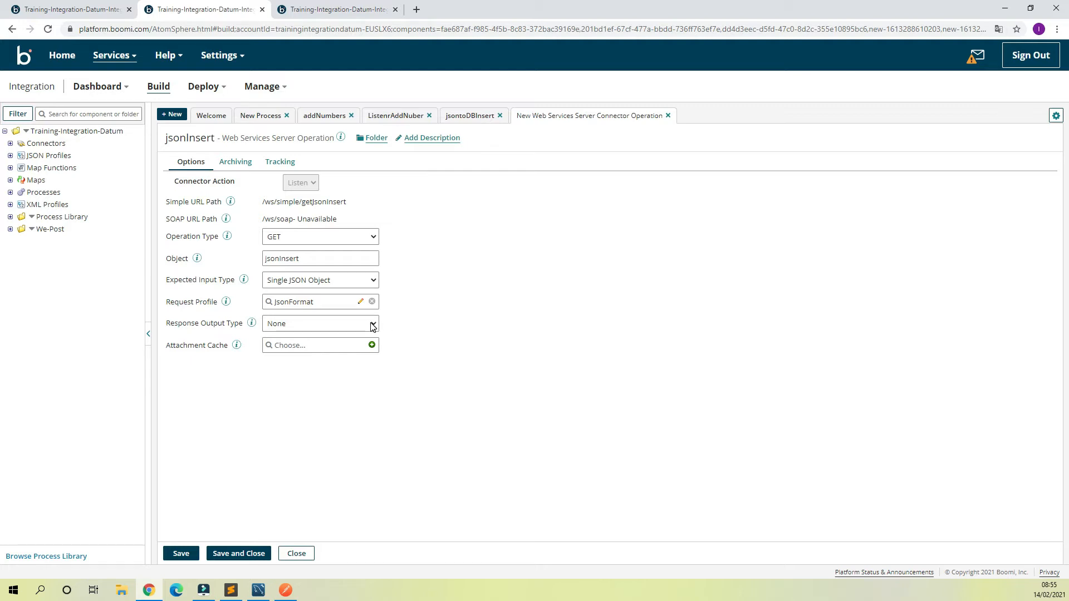
Step: Set the jsonInsert operation's response output type to Single JSON Object and browse the existing profiles available as response profile
left_click(365, 326)
left_click(303, 382)
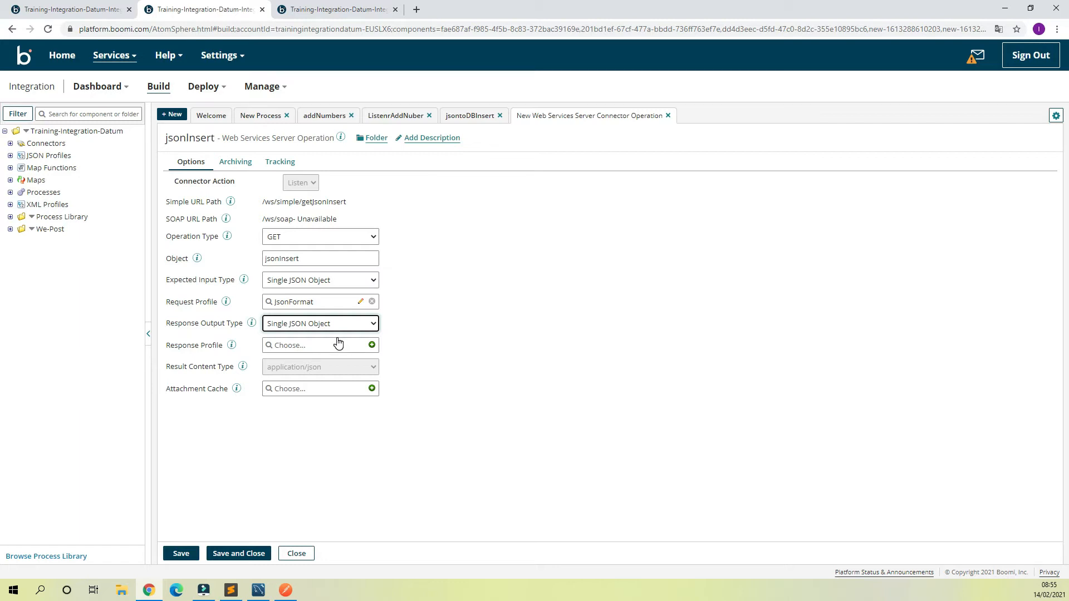
left_click(308, 354)
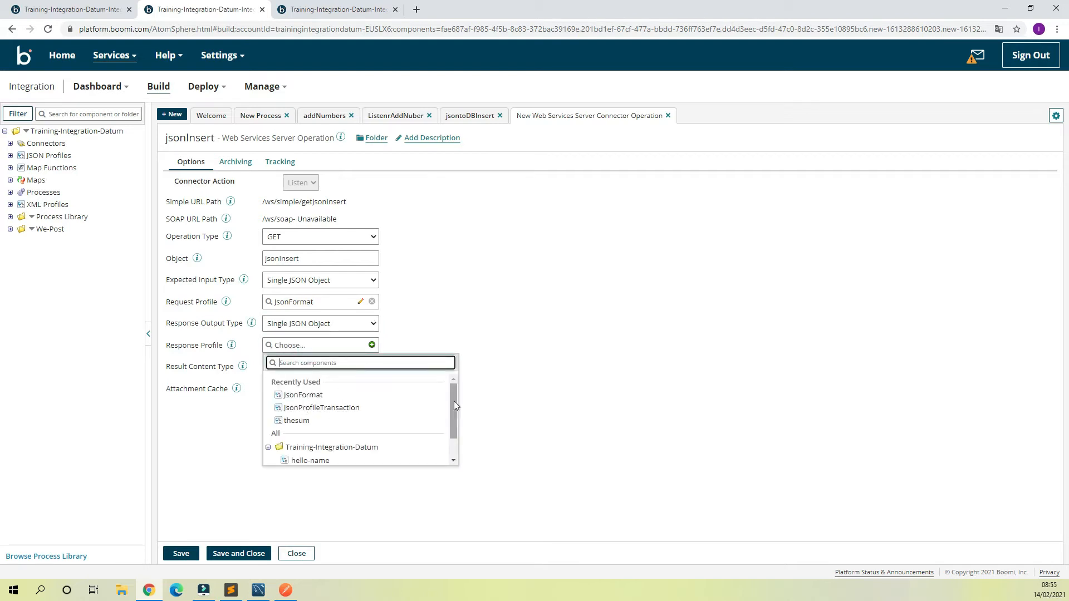
left_click_drag(453, 400, 455, 429)
left_click(274, 460)
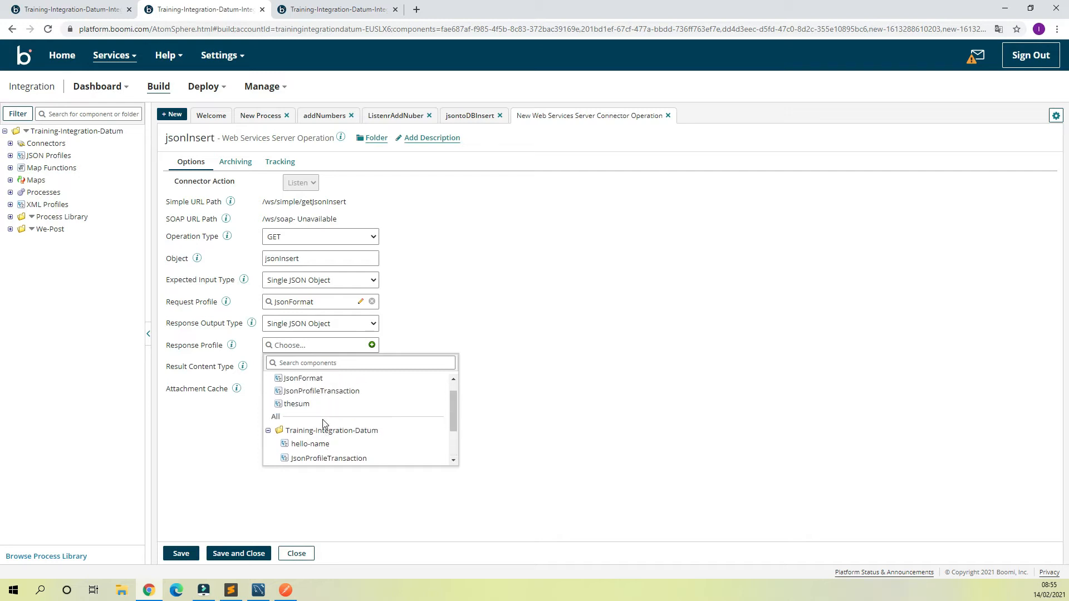
left_click(422, 302)
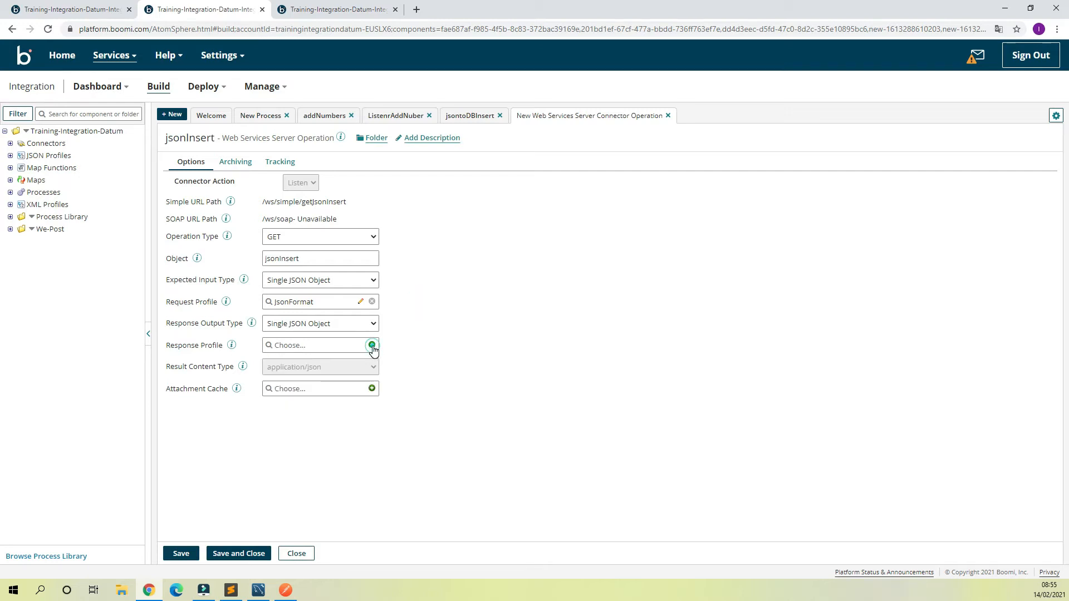
Step: Create a new JSON profile named response for the operation's response profile, choosing manual creation instead of importing
left_click(372, 346)
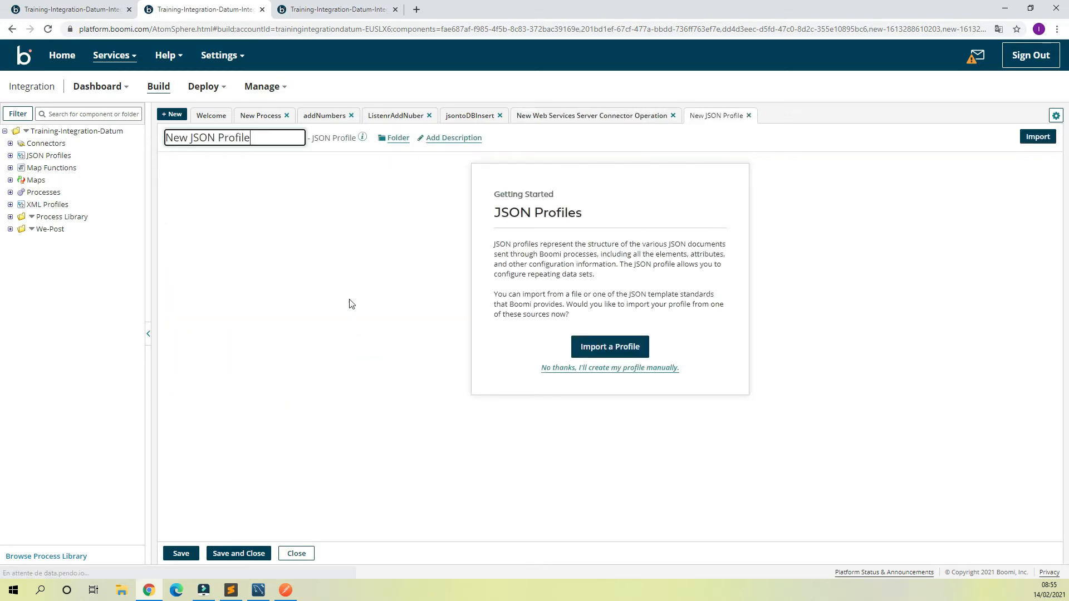
left_click(554, 369)
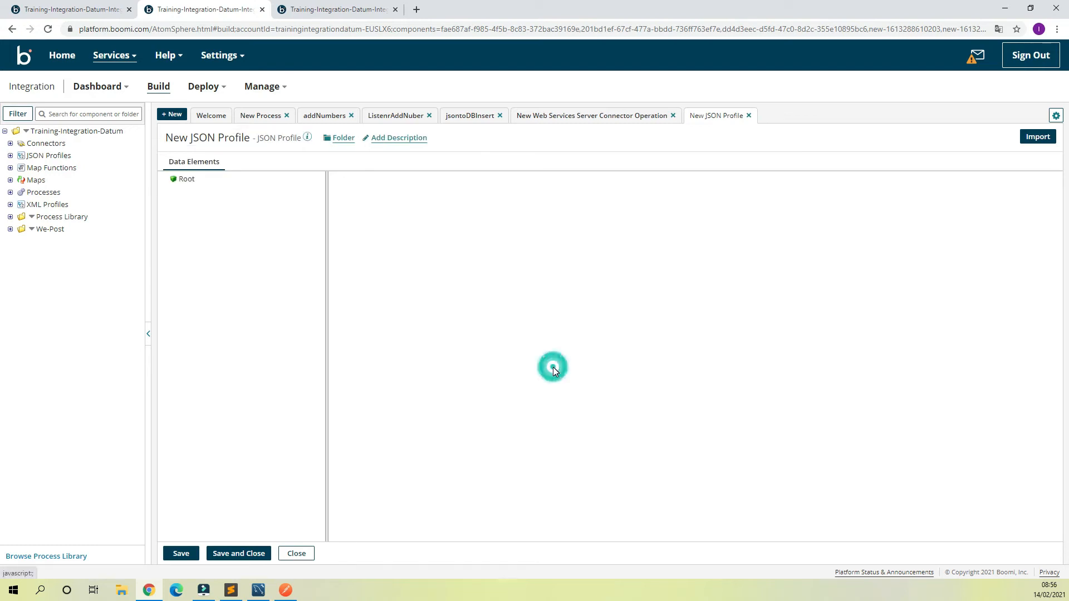
left_click(269, 137)
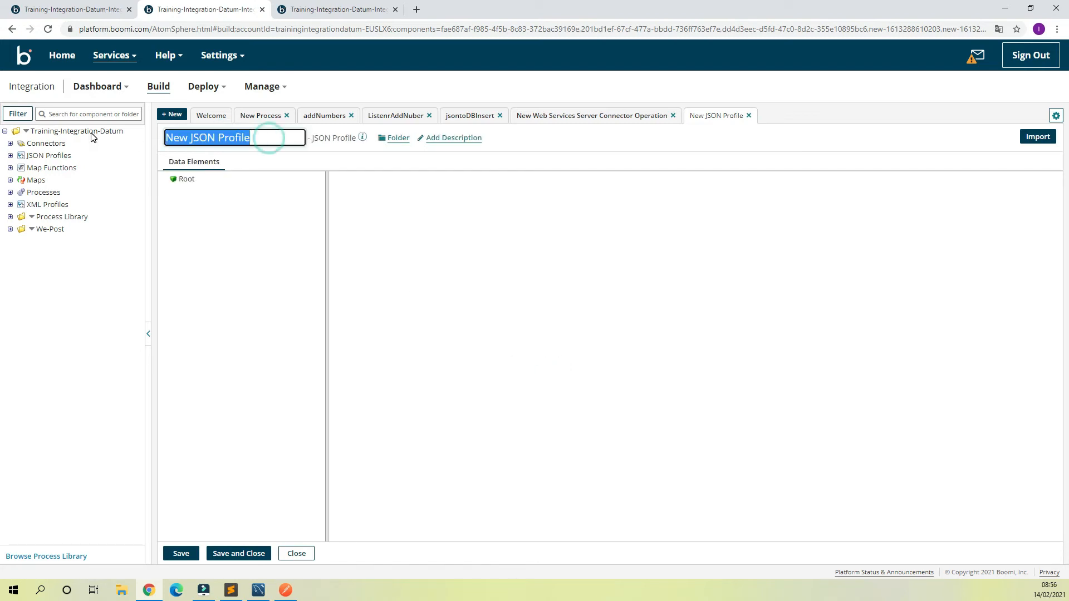
key("BackSpace")
type("respons")
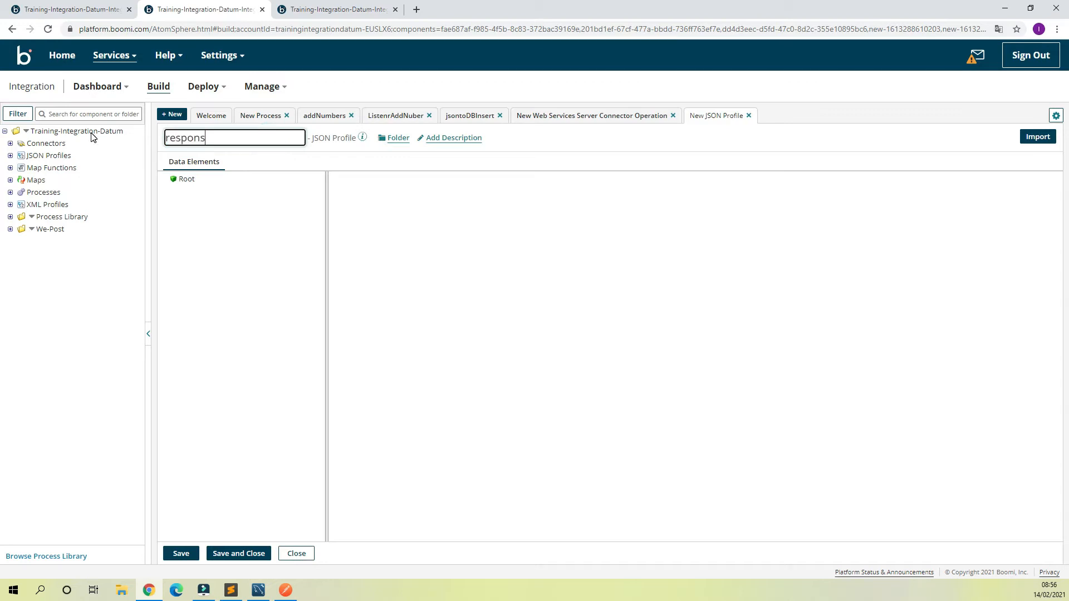
Step: Set the response profile's Root value type to Object and add two entries under its object
left_click(174, 179)
left_click(453, 262)
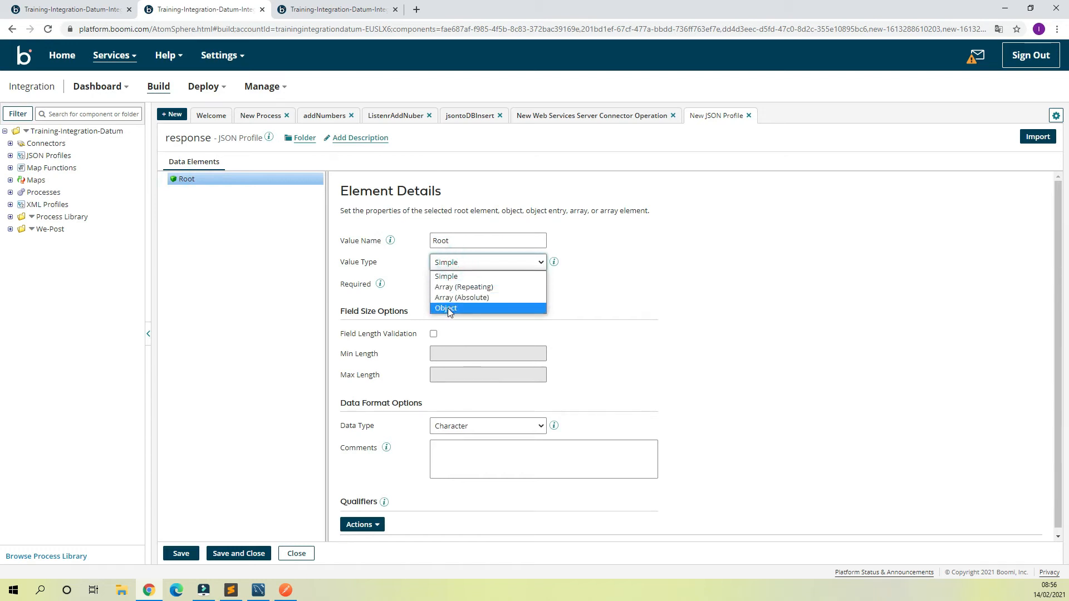
left_click(447, 308)
left_click(189, 192)
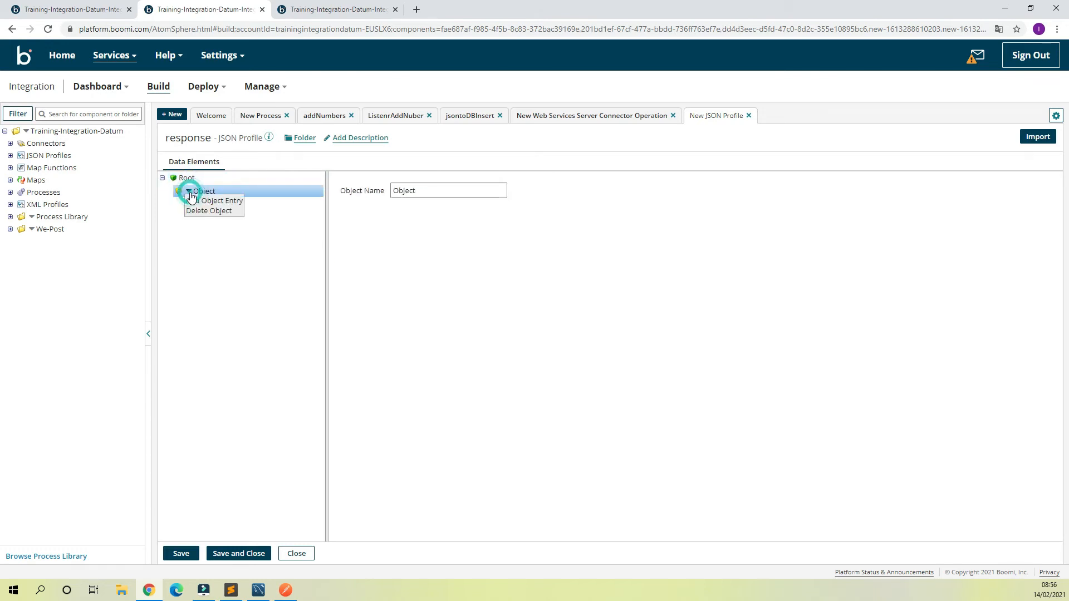
left_click(209, 201)
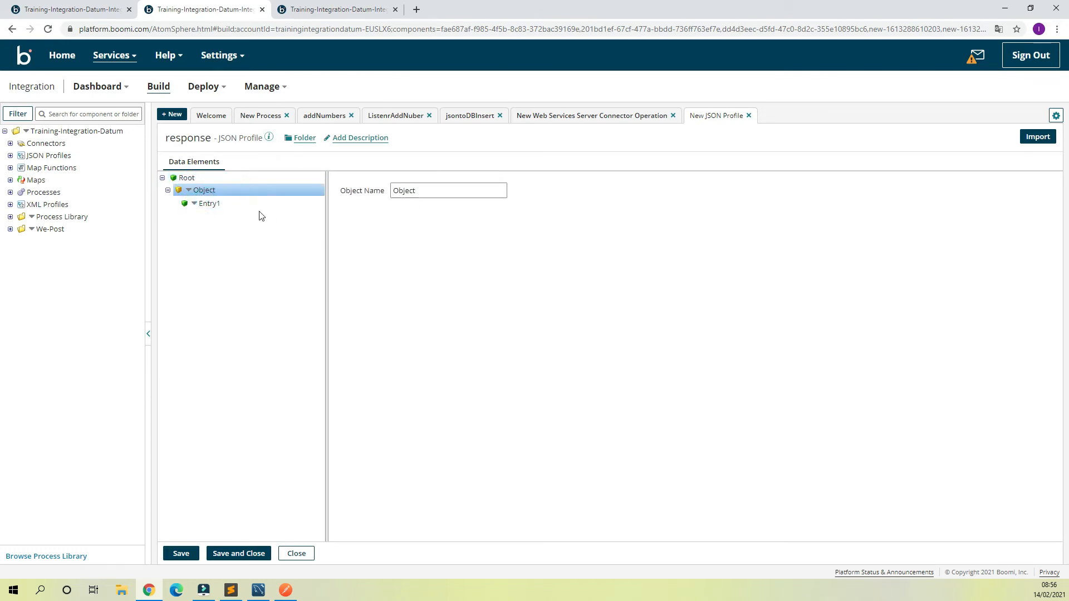
left_click(189, 191)
left_click(211, 200)
Step: Name the first entry of the response object status and open the second entry's details
left_click(209, 204)
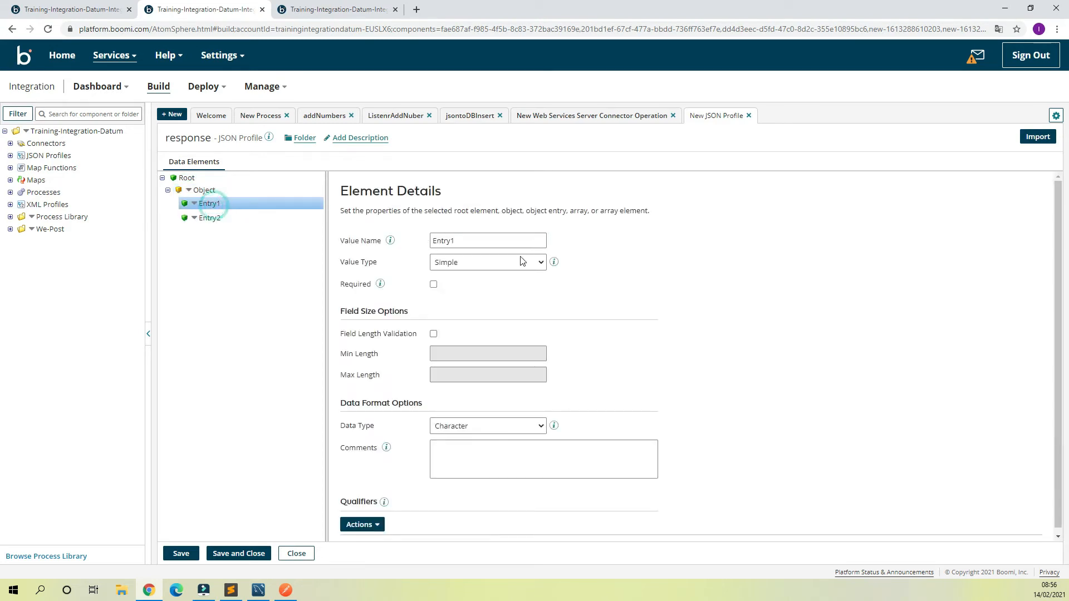
double_click(524, 240)
type("status")
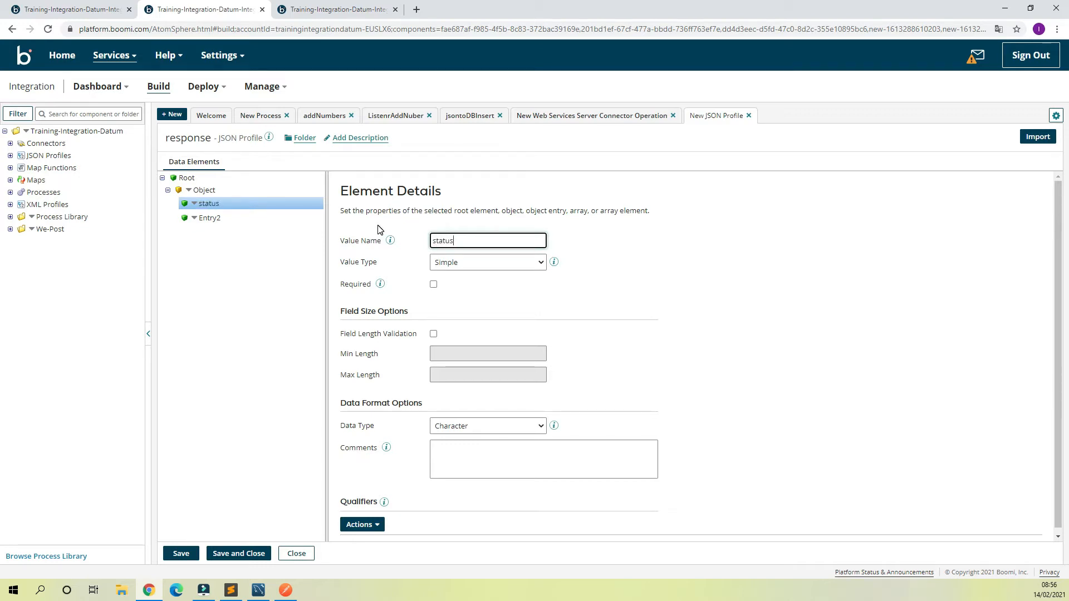
left_click(222, 218)
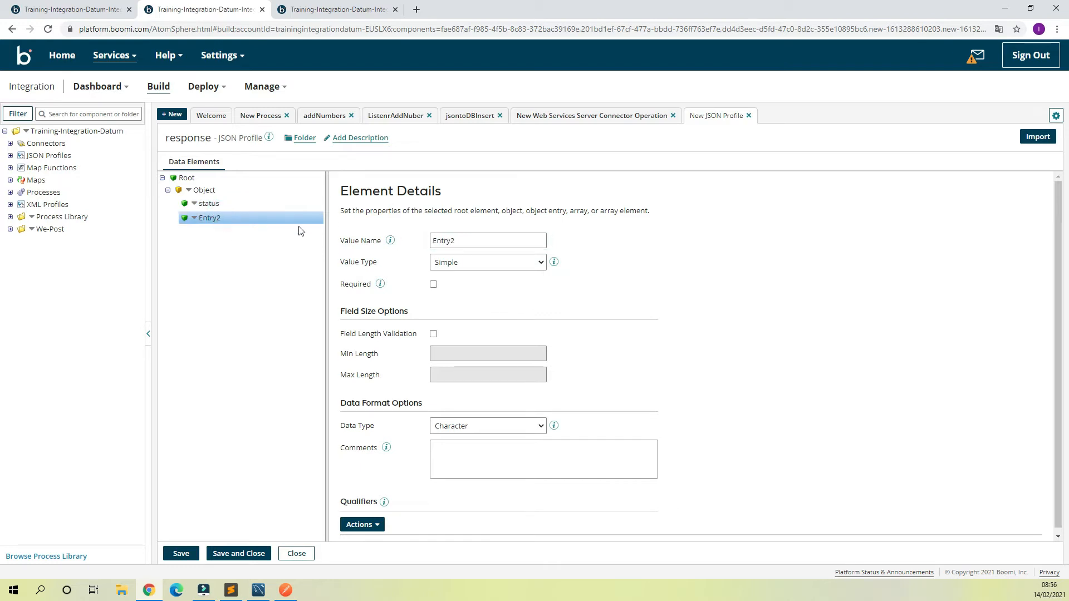
Step: Name the second entry of the response object message and save and close the response profile
double_click(473, 241)
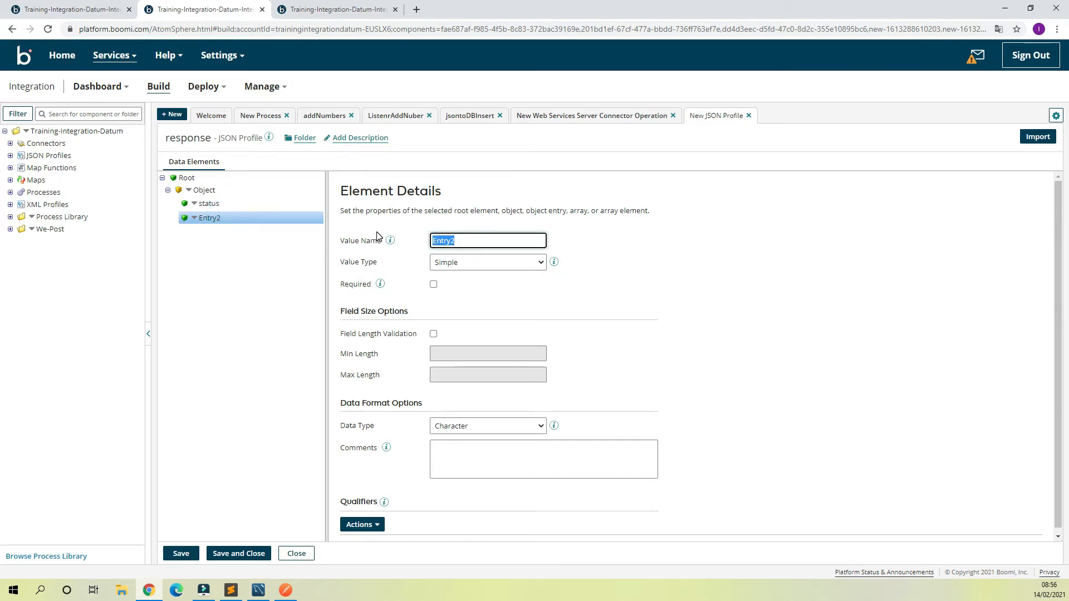
type("message")
left_click(236, 554)
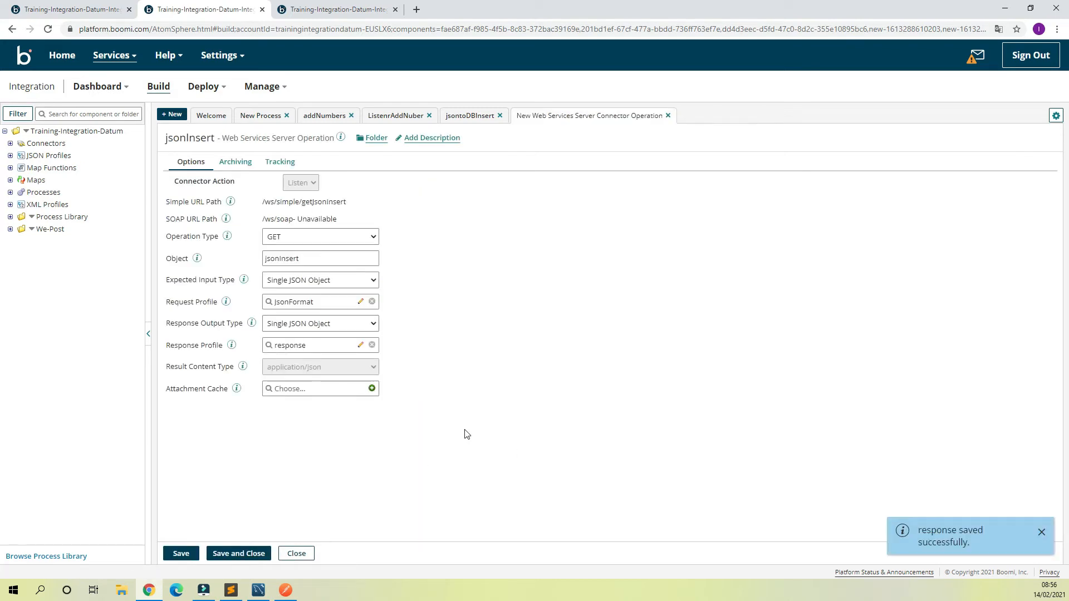
Step: Save and close the jsonInsert operation, then complete the Start shape with the recommended changes for Listen processes applied
left_click(241, 554)
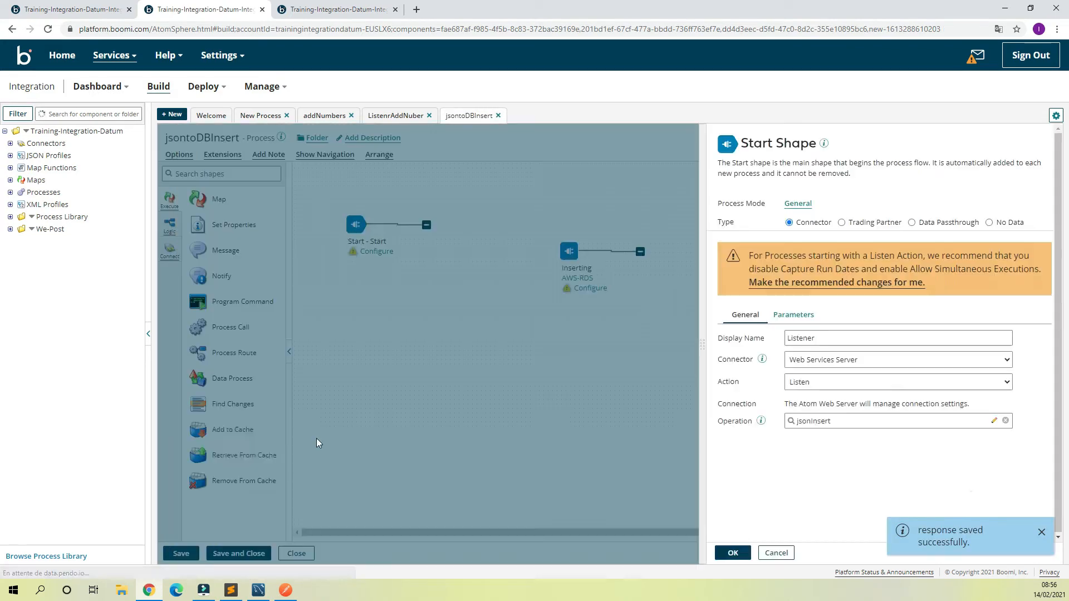
left_click(845, 282)
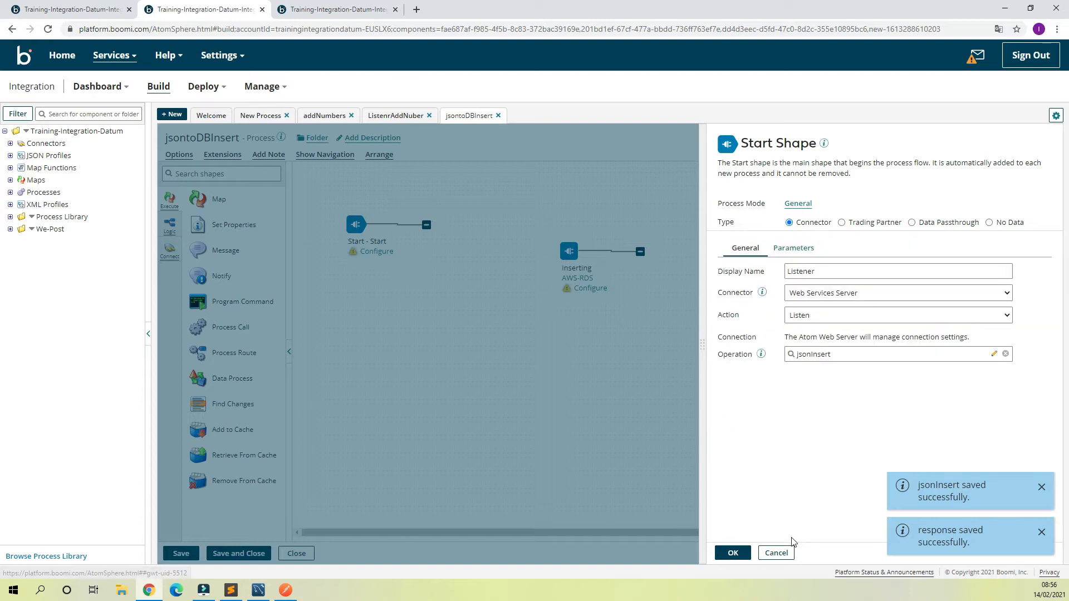
left_click(733, 553)
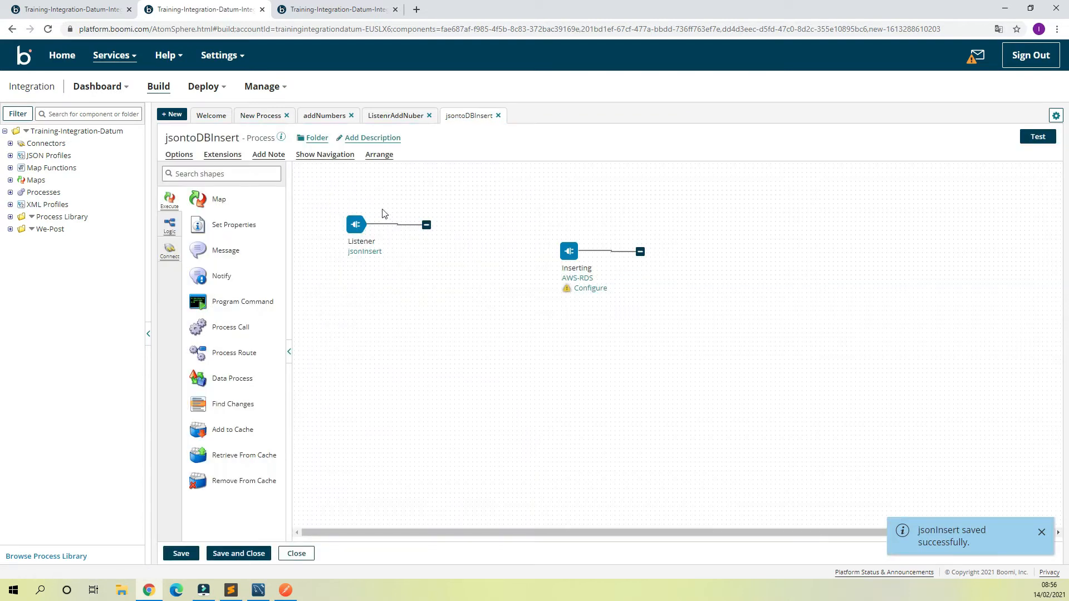
Step: Add a Map shape named Processor after the Listener and create a new map named JsonToDB for it
left_click_drag(218, 206, 503, 231)
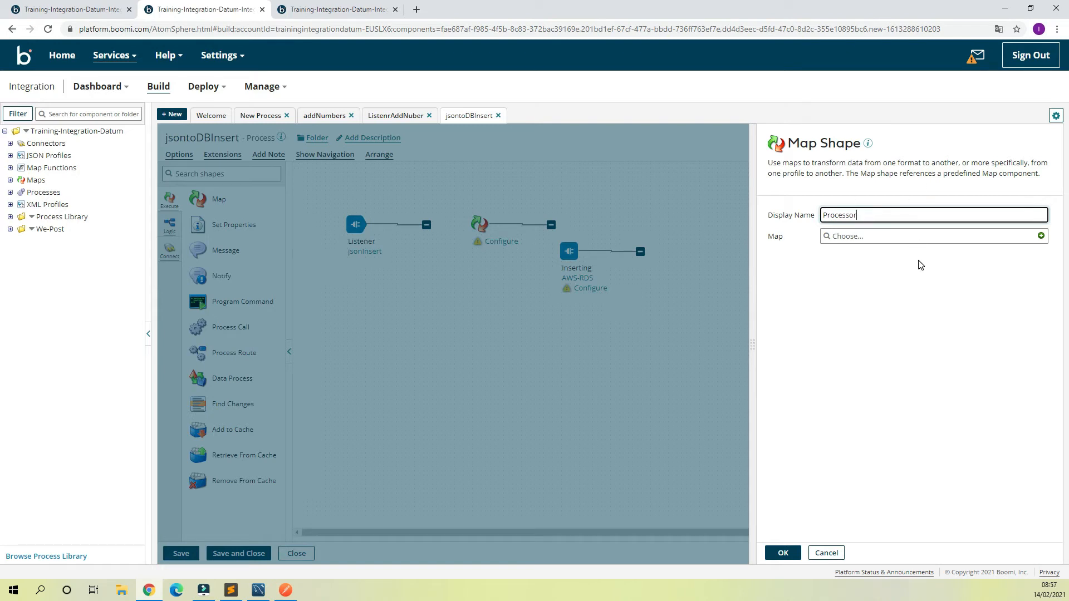
left_click(1040, 236)
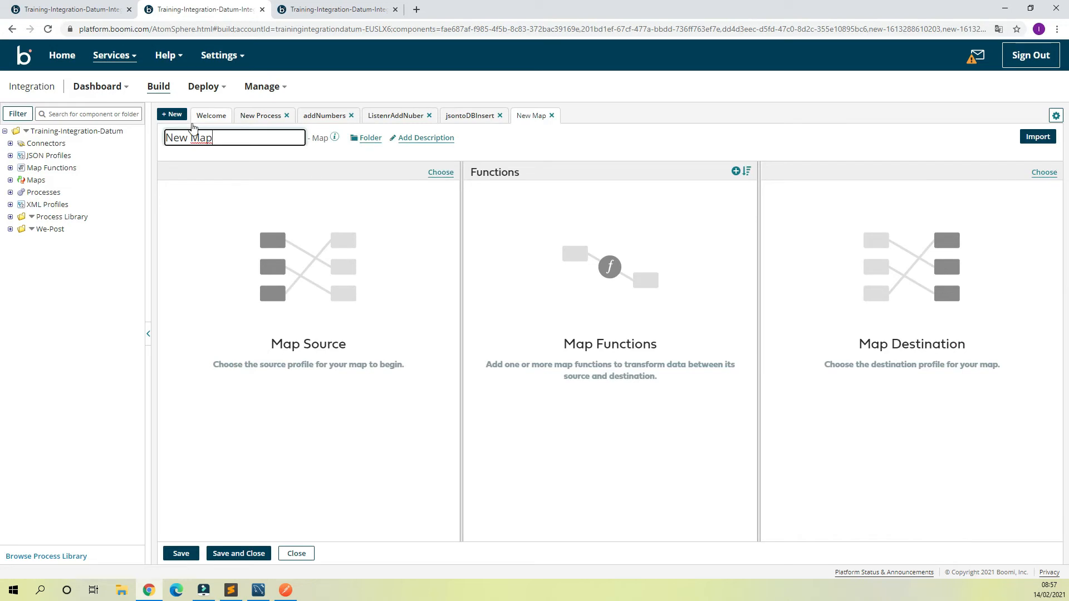
left_click(228, 135)
type("JsonToDB")
left_click(740, 144)
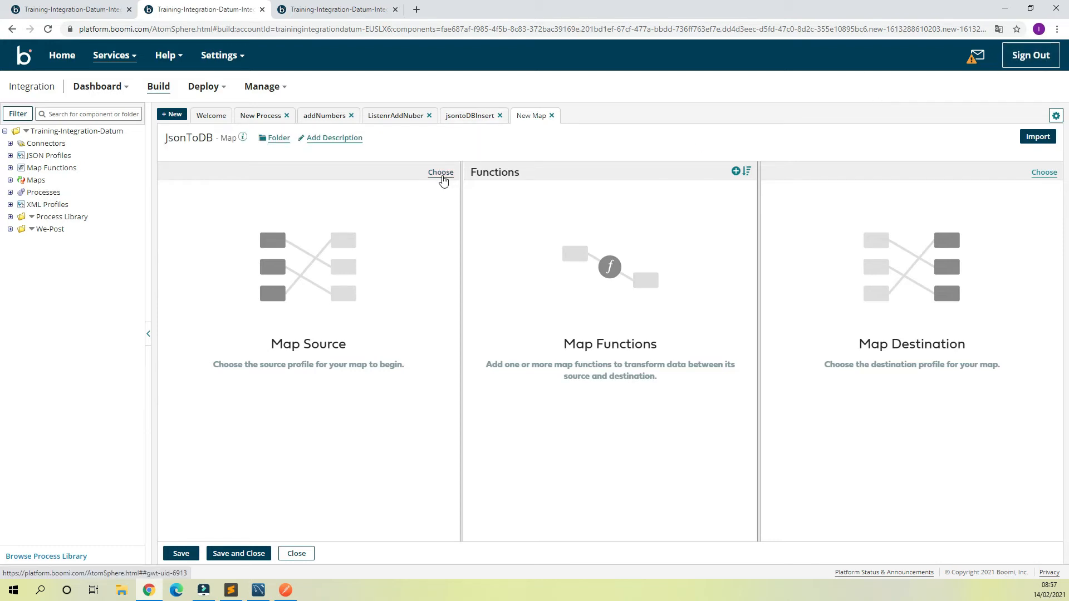
Step: Choose the JSON profile JsonFormat from the We-Post folder as the map source and expand its object fields
left_click(442, 174)
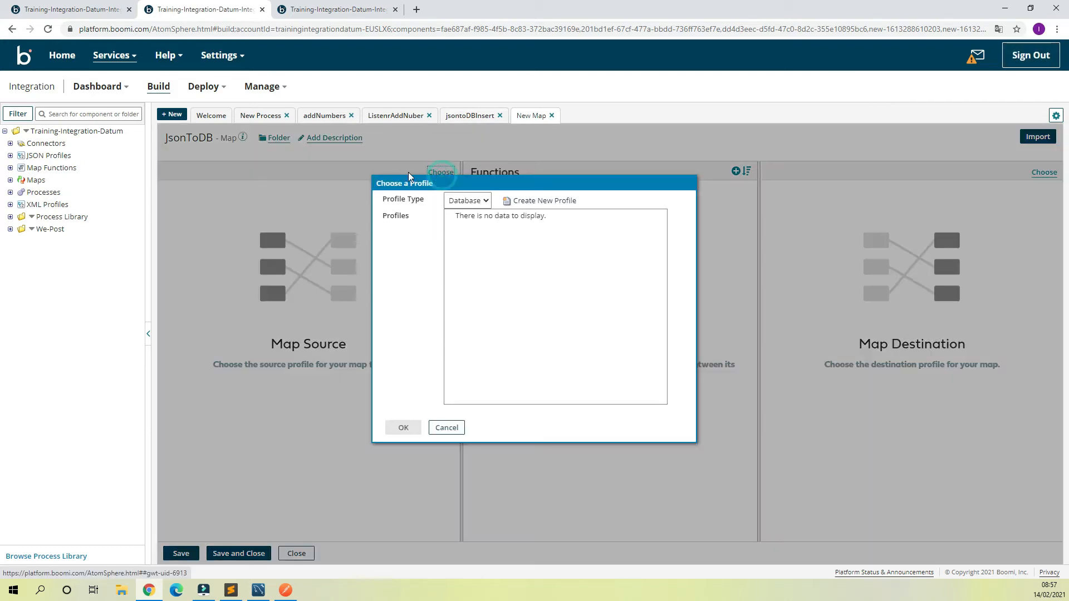
left_click(485, 206)
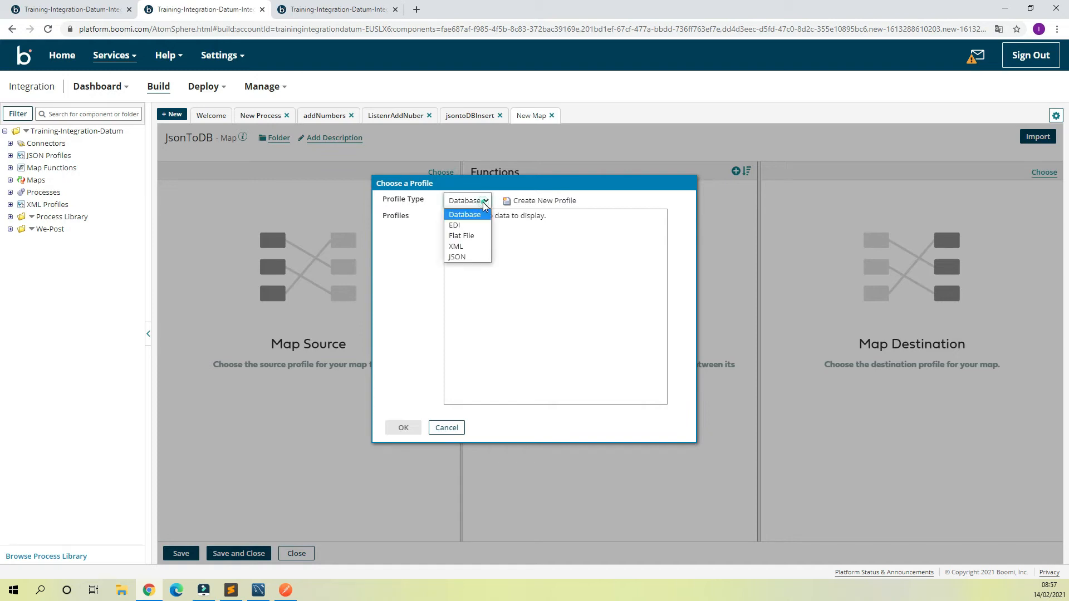
left_click(460, 257)
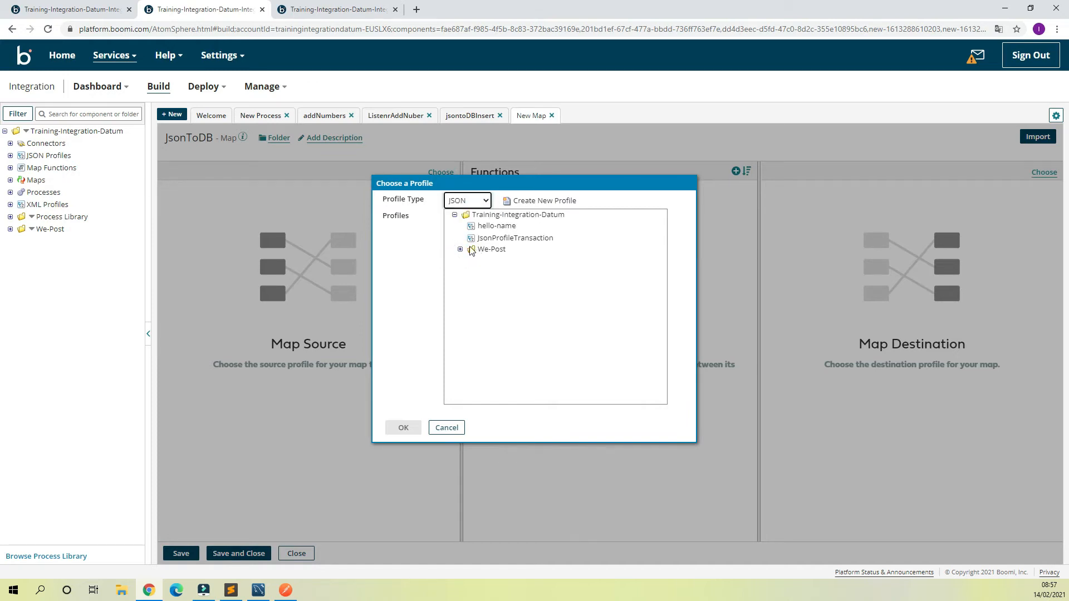
left_click(461, 250)
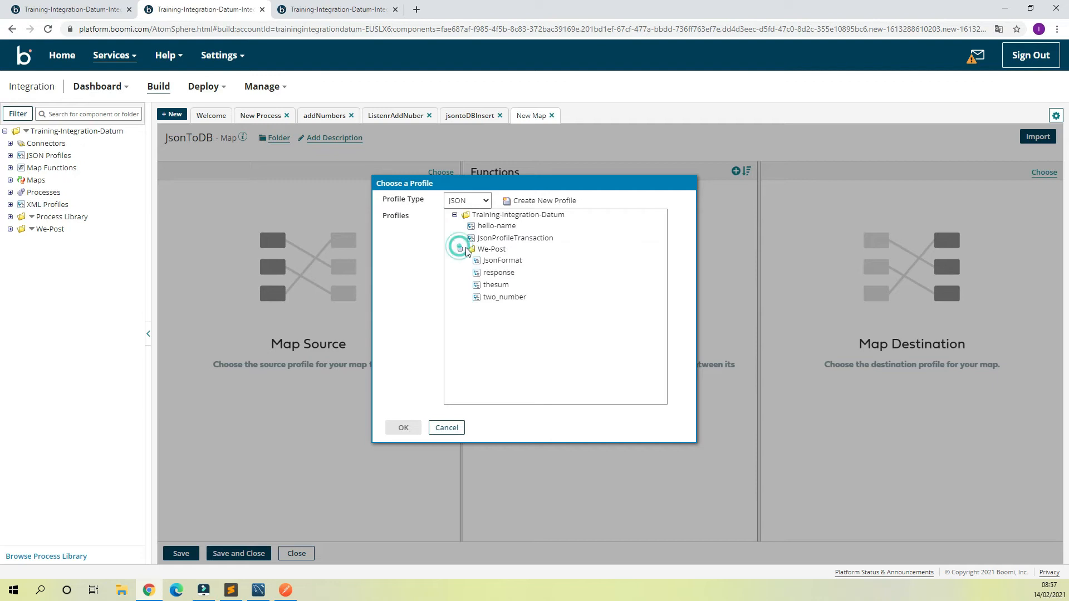
double_click(500, 263)
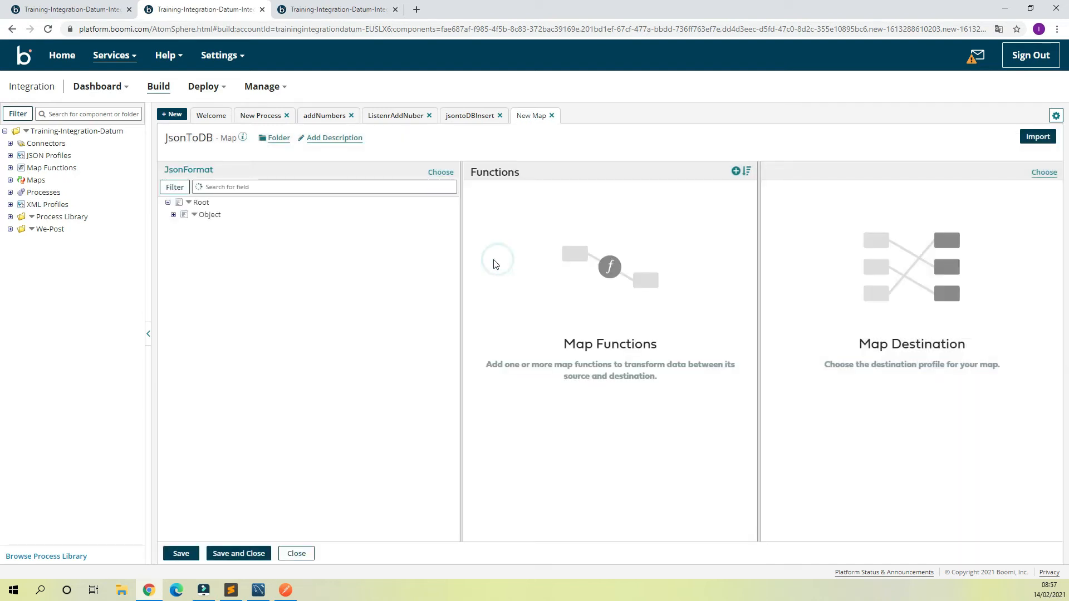
left_click(173, 215)
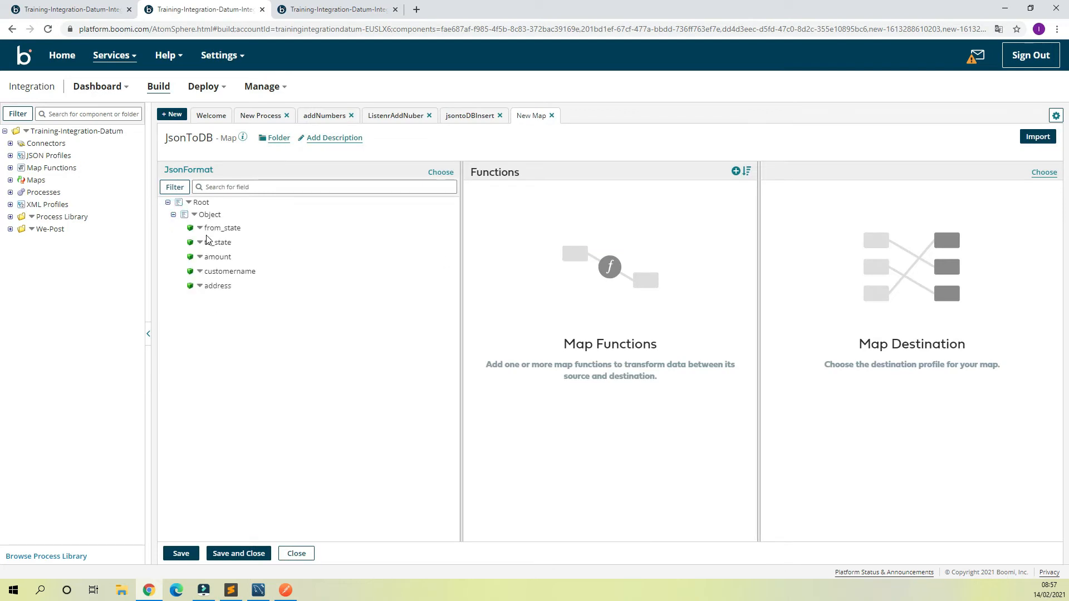
Step: Create a new Database profile named InsertTransaction for the map destination and open its statement details
left_click(1051, 173)
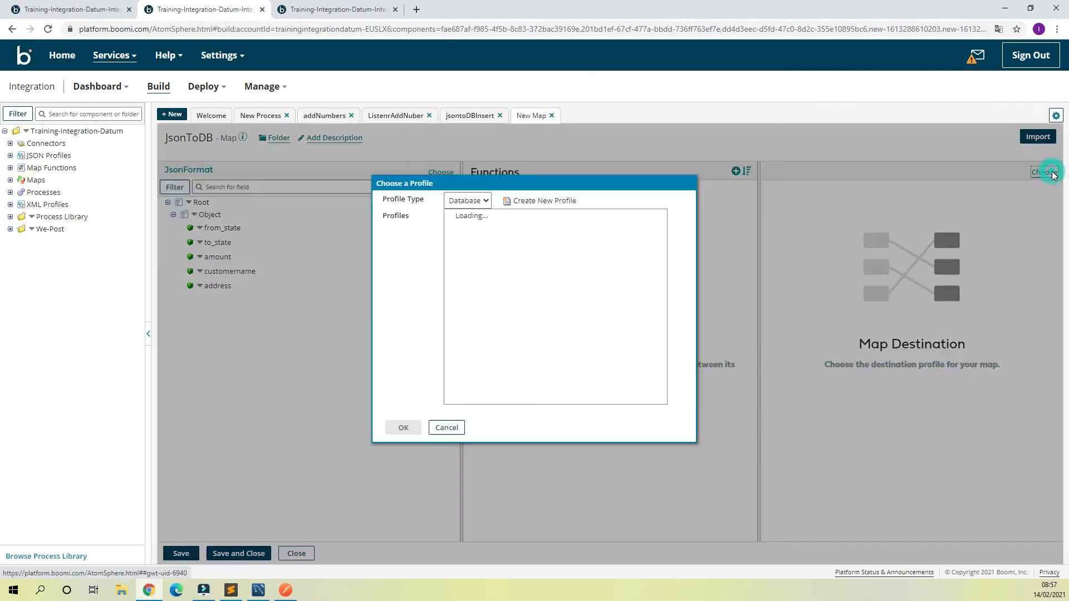
left_click(482, 205)
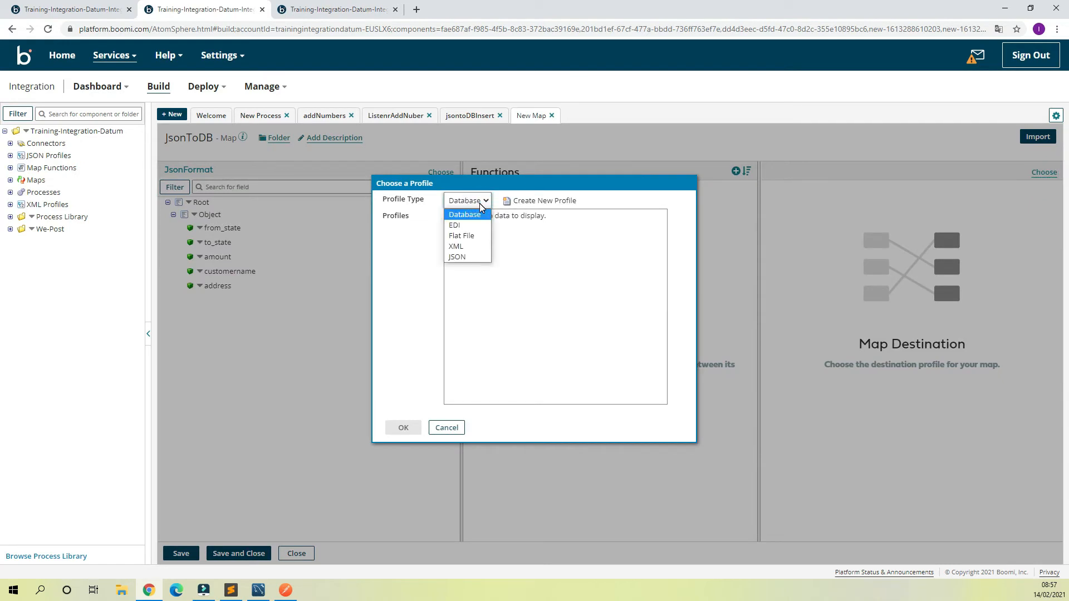
left_click(554, 221)
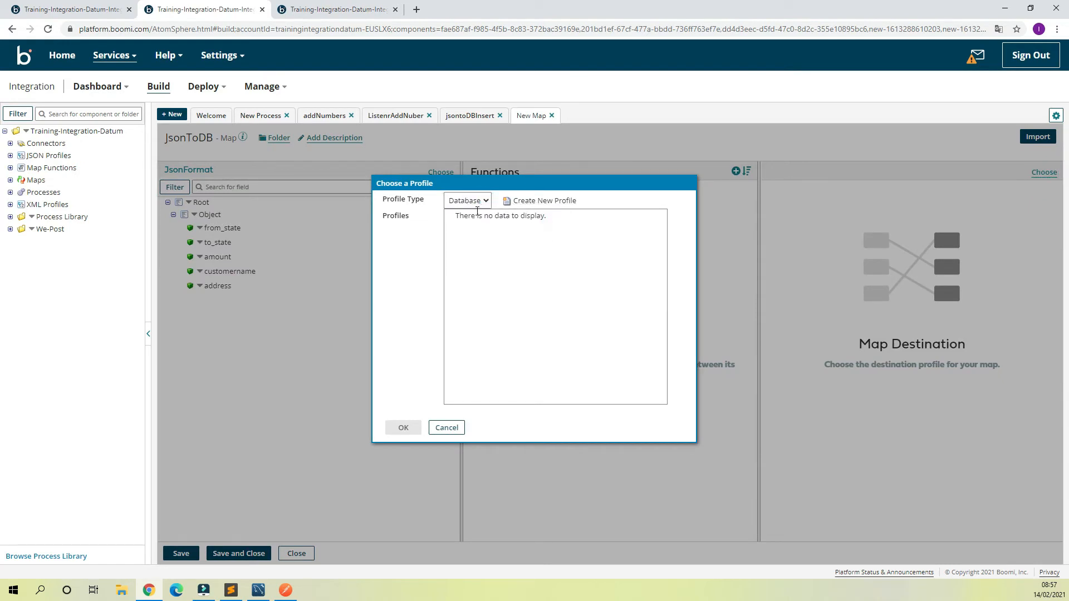
left_click(540, 201)
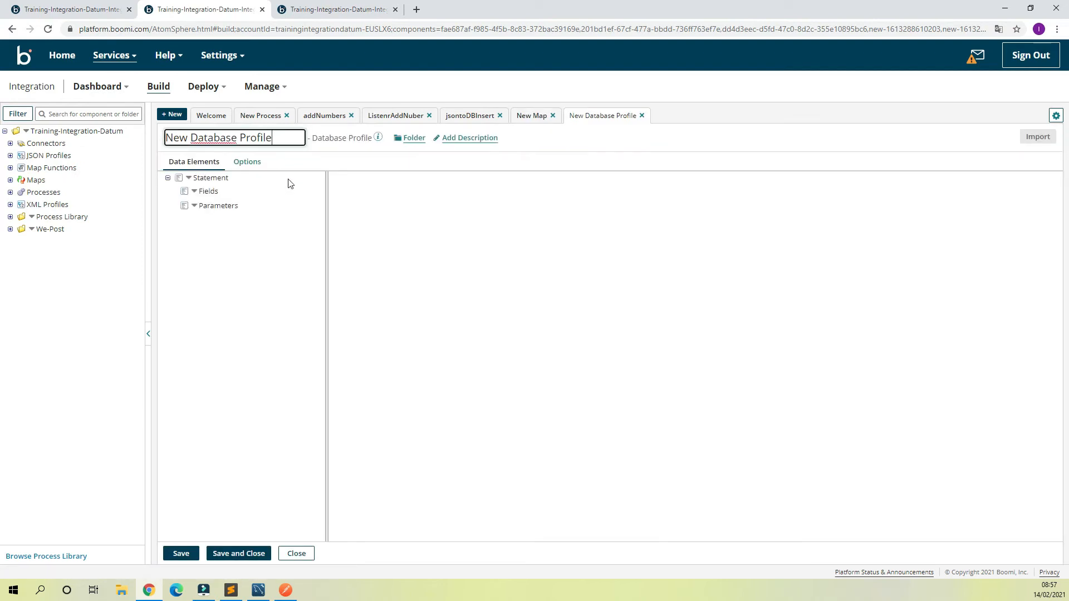
left_click_drag(274, 138, 2, 236)
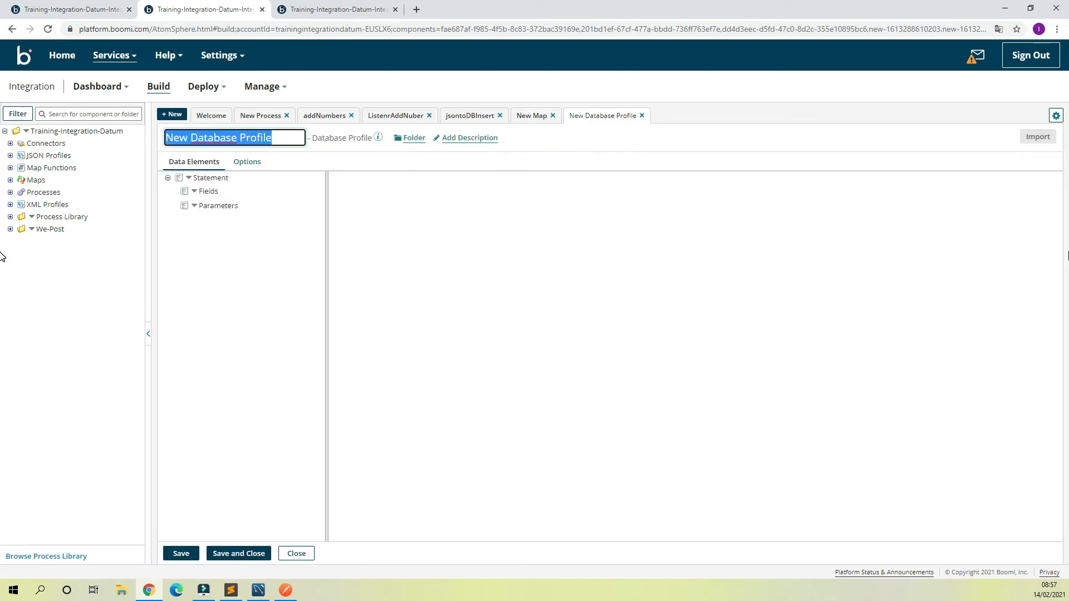
type("InsertTr")
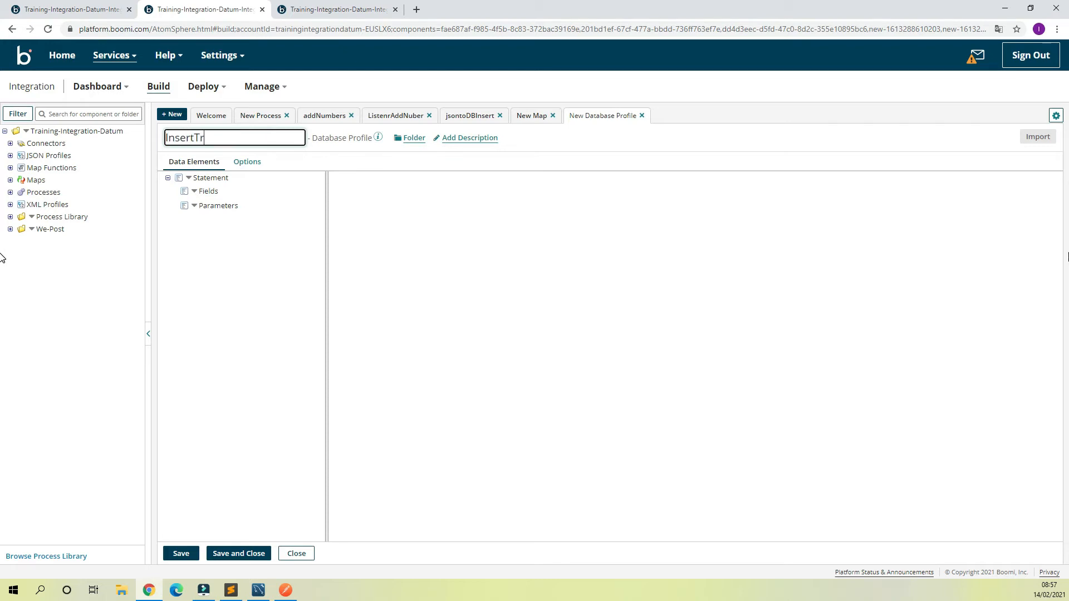
type("ansacti")
left_click(207, 177)
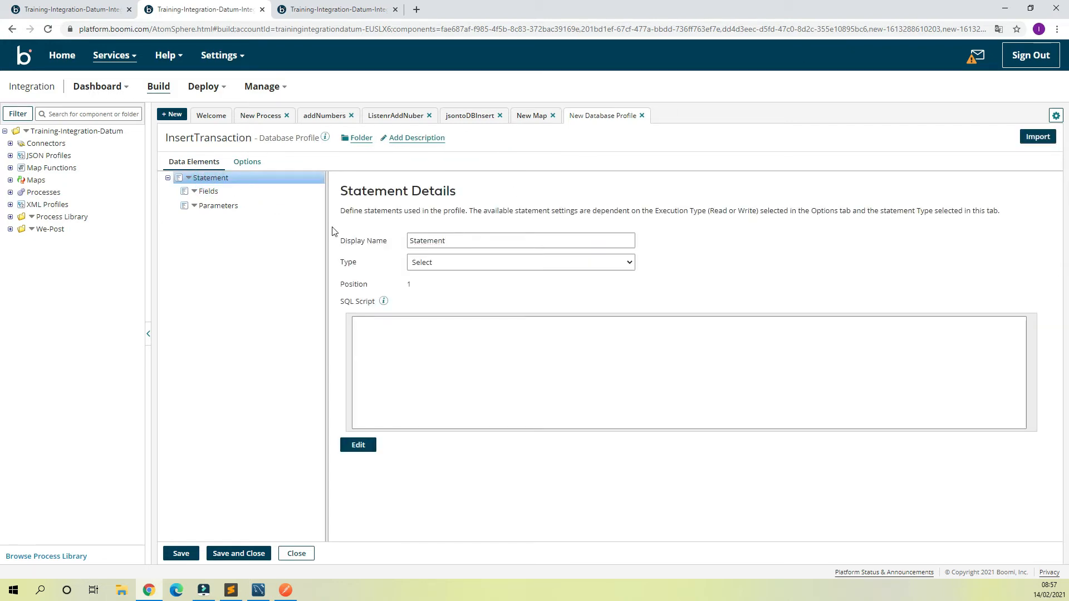
Step: Start a database import for the InsertTransaction profile through Boomi Cloud using the AWS-RDS connection
left_click(553, 262)
left_click(553, 259)
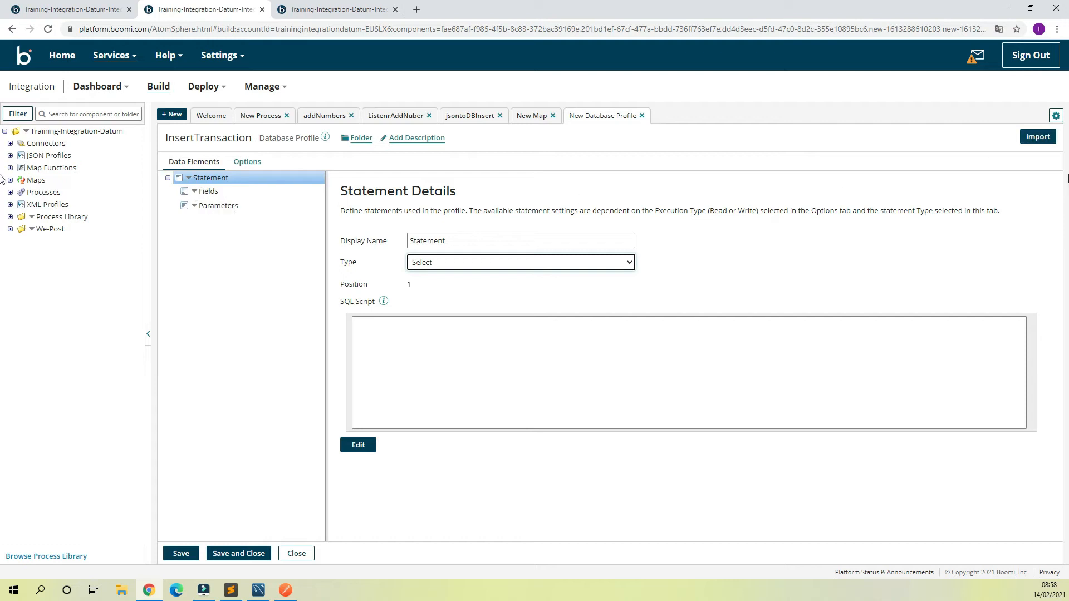
left_click(1028, 138)
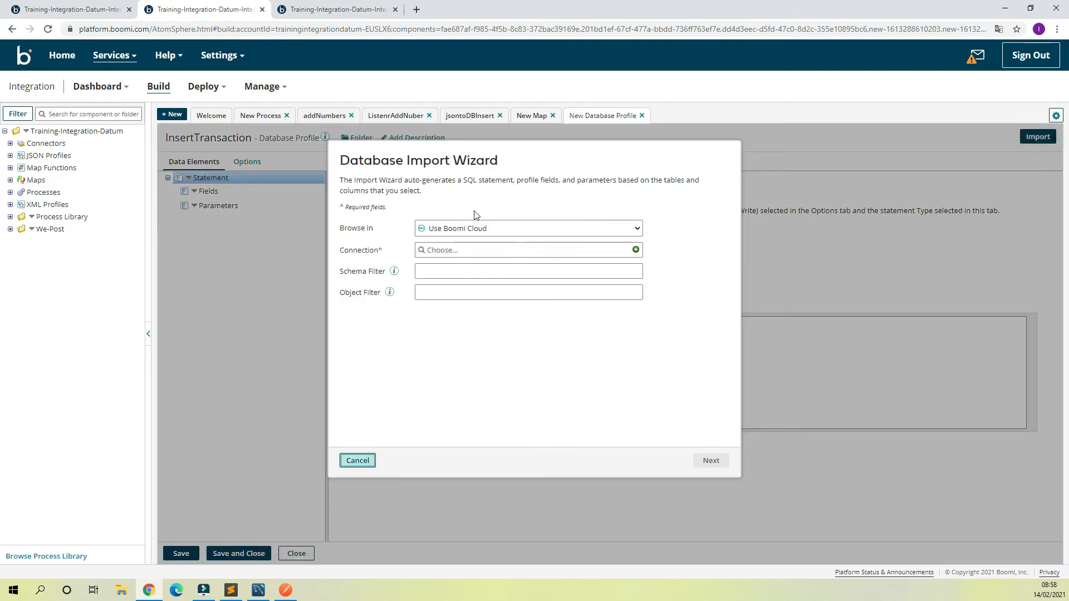
left_click(594, 251)
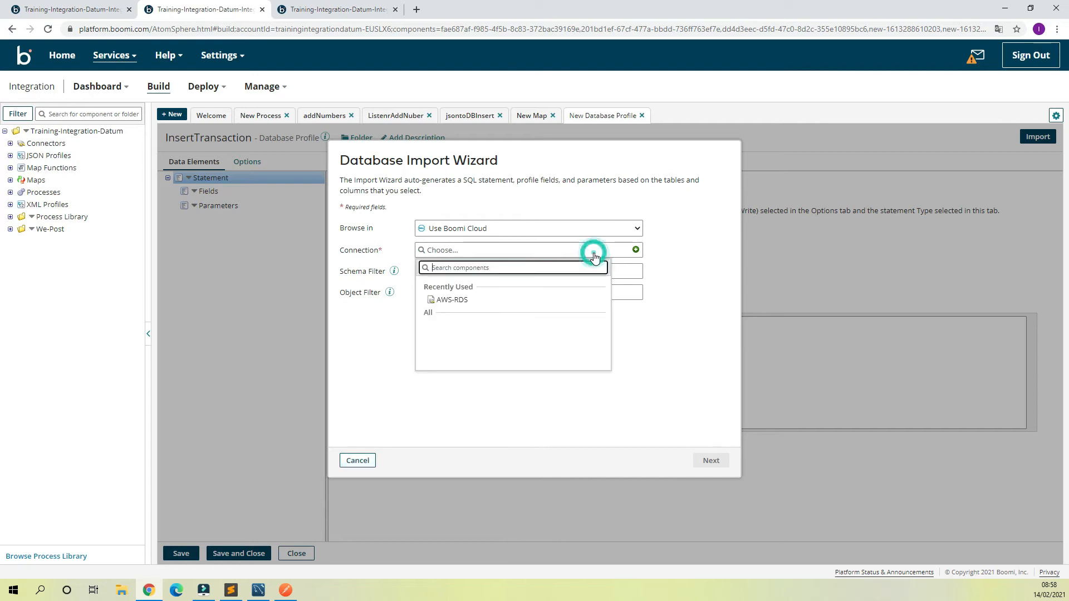
left_click(451, 301)
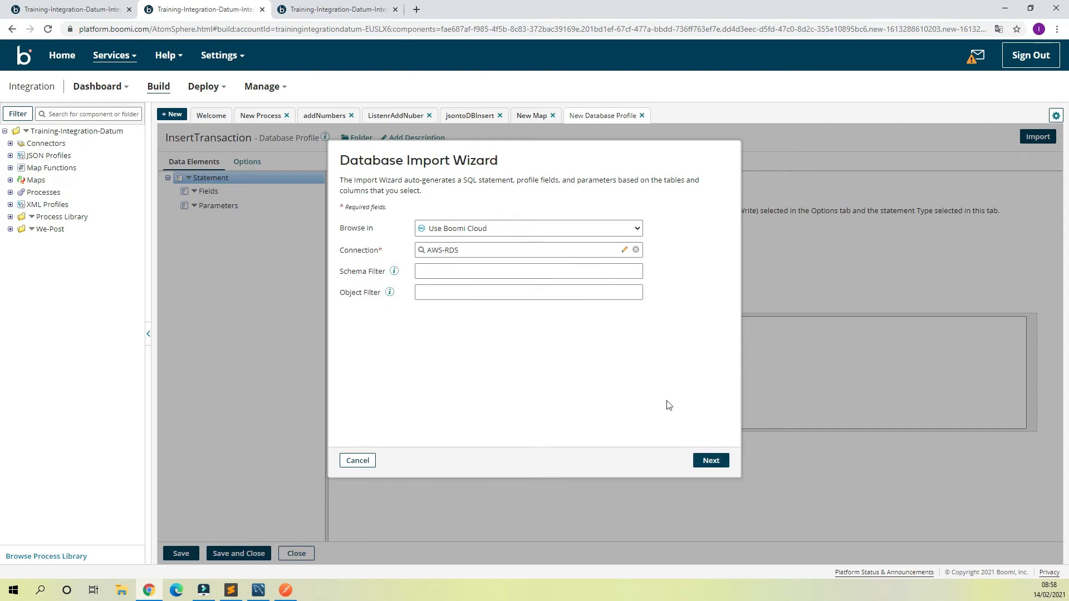
left_click(716, 459)
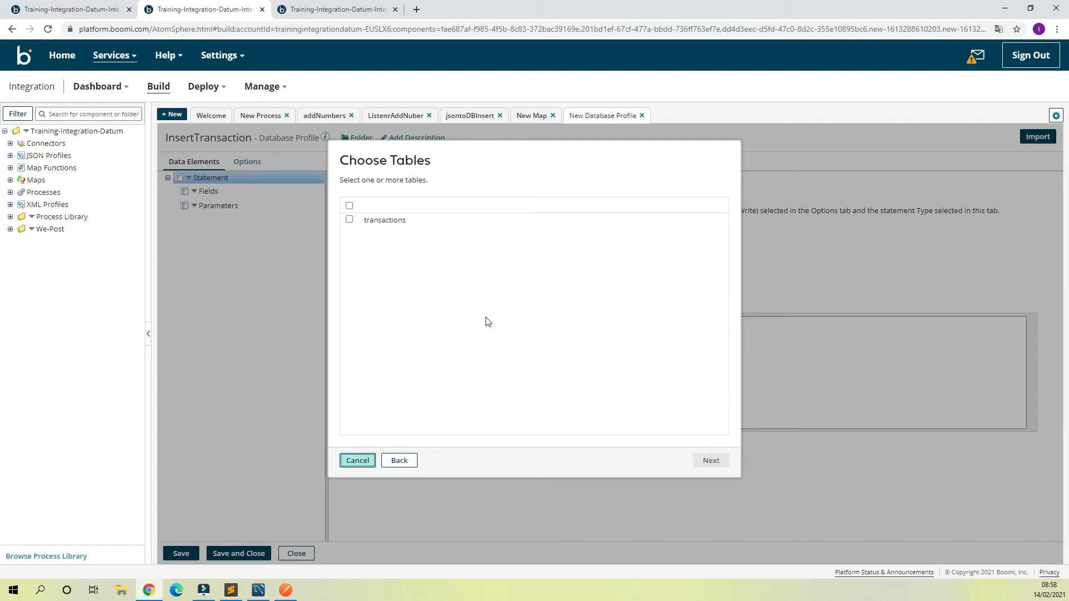
Step: Import the transactions table's address, amount, customername, from_state and to_state columns into the profile, leaving out id
left_click(349, 205)
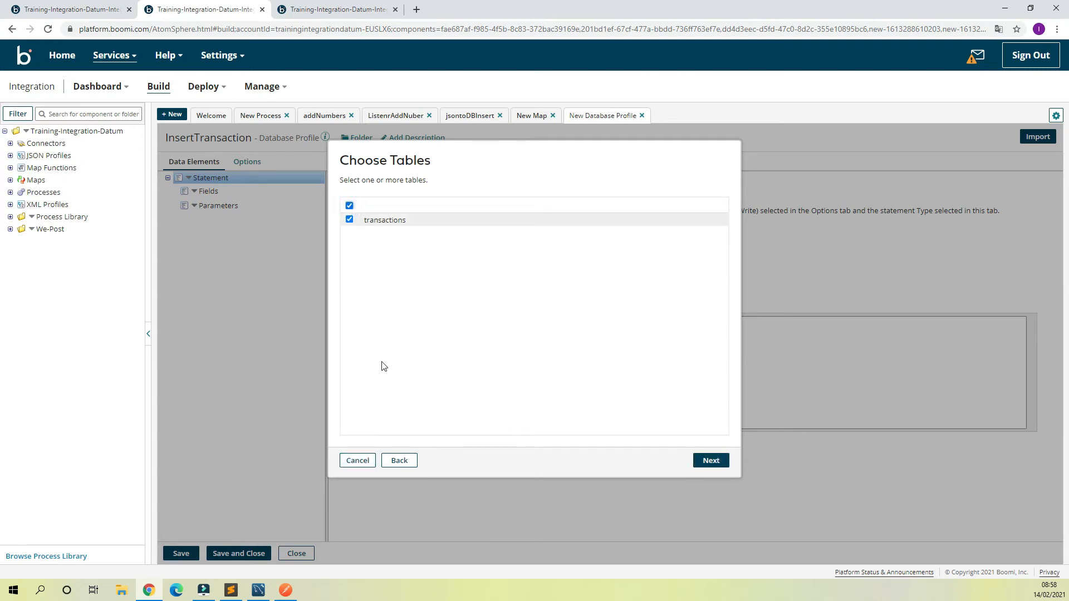
left_click(705, 462)
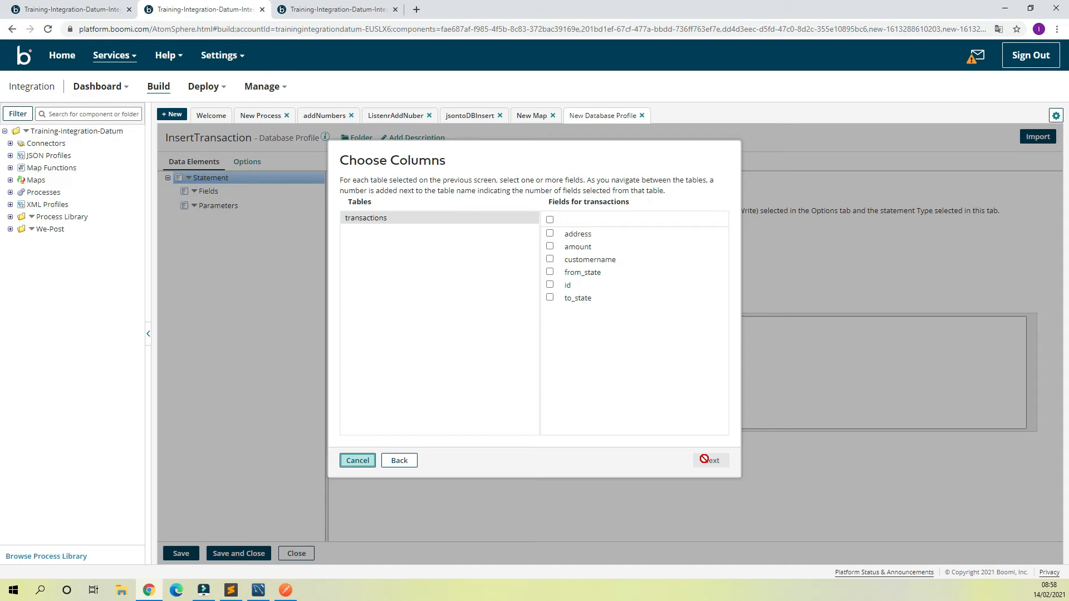
left_click(550, 220)
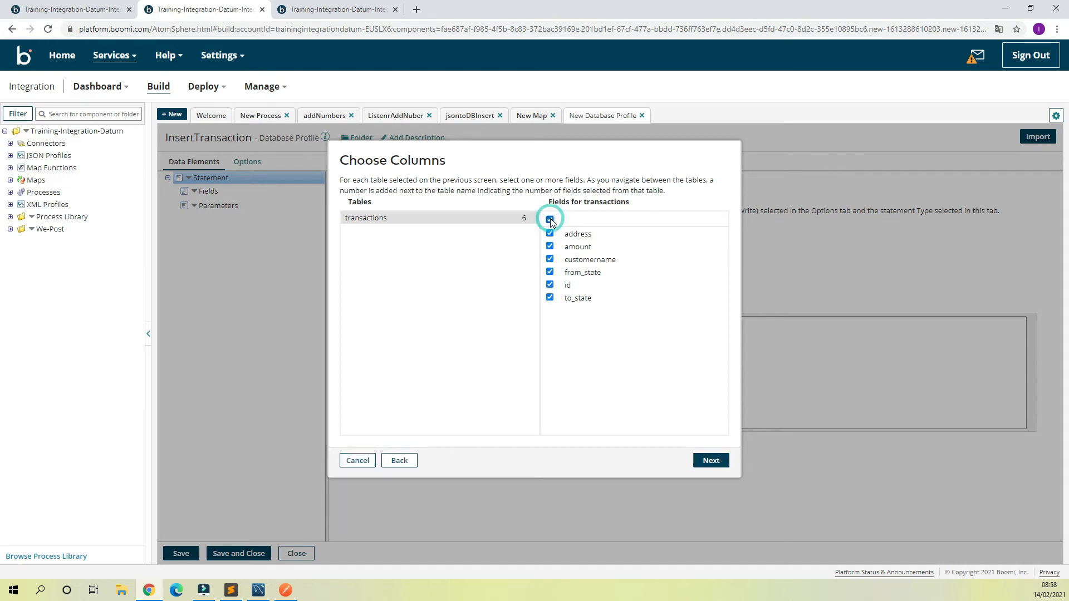
left_click(550, 285)
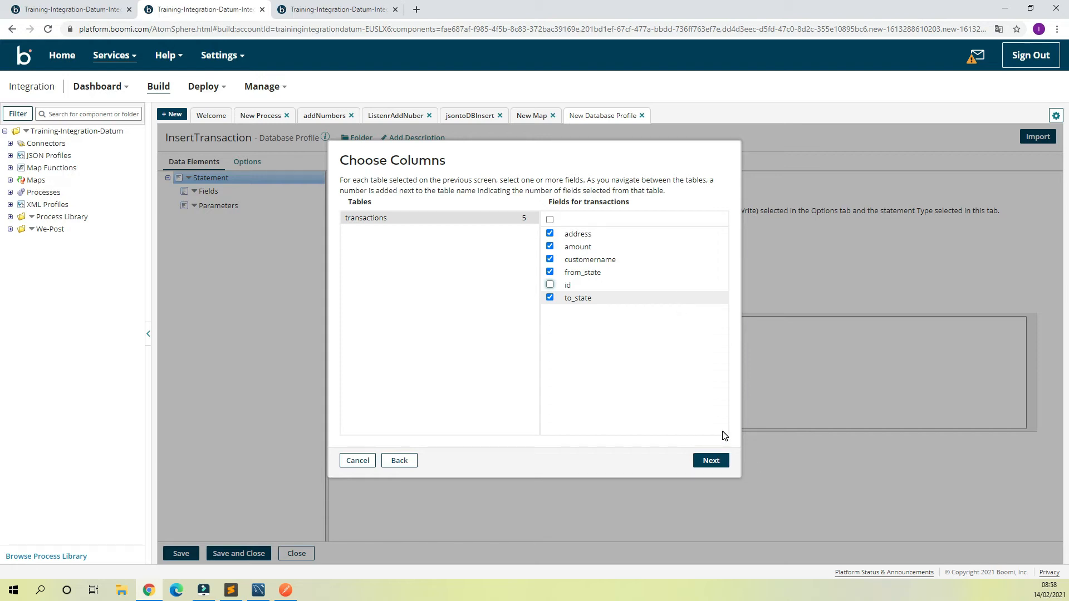
left_click(712, 461)
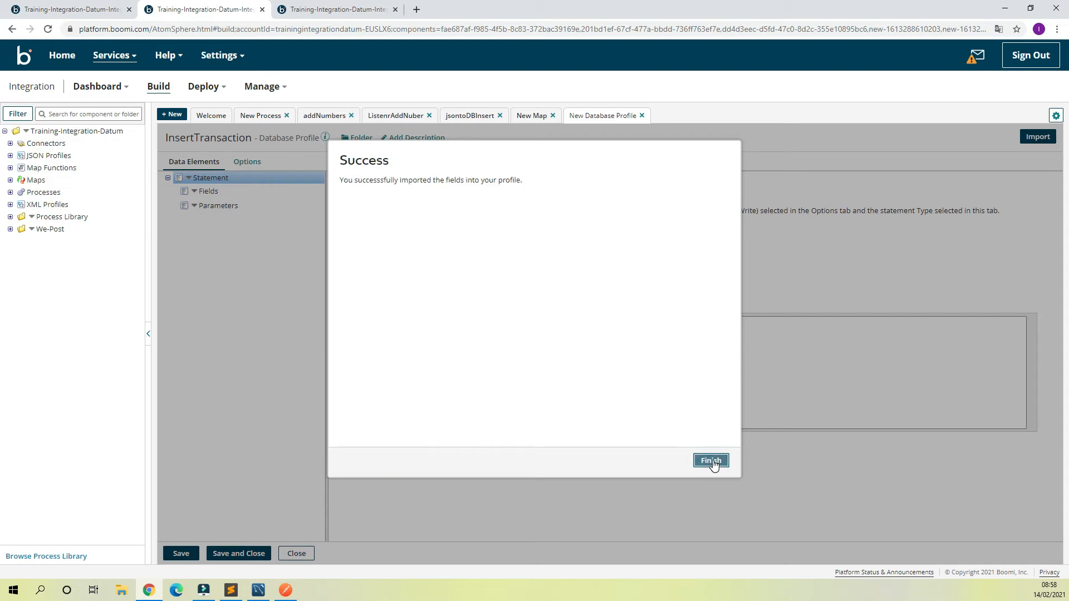
left_click(713, 462)
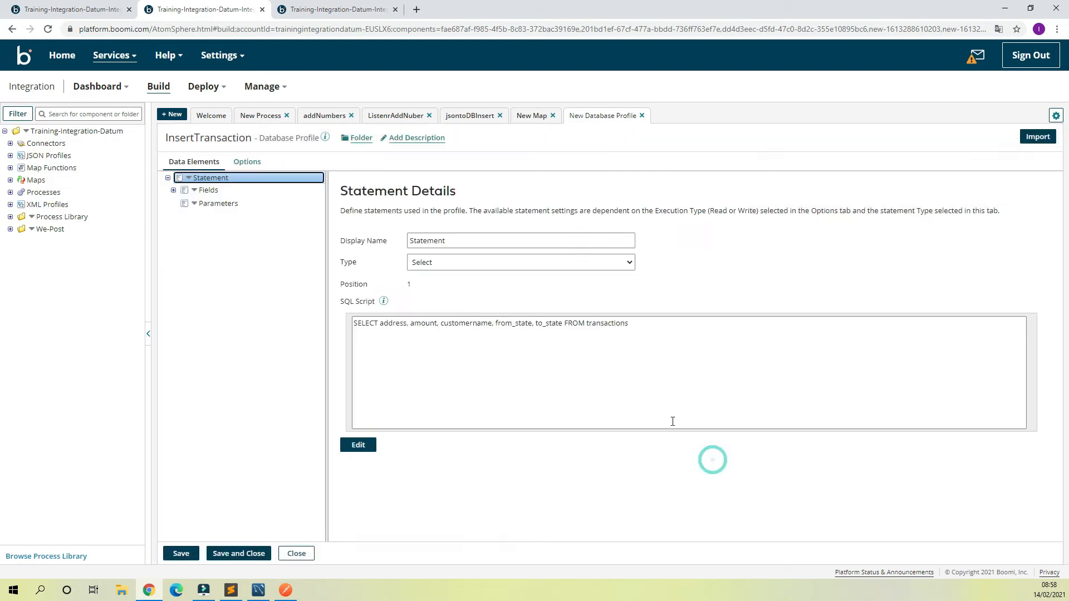
Step: Set the InsertTransaction profile's execution type to Write and return to its data elements
left_click(248, 163)
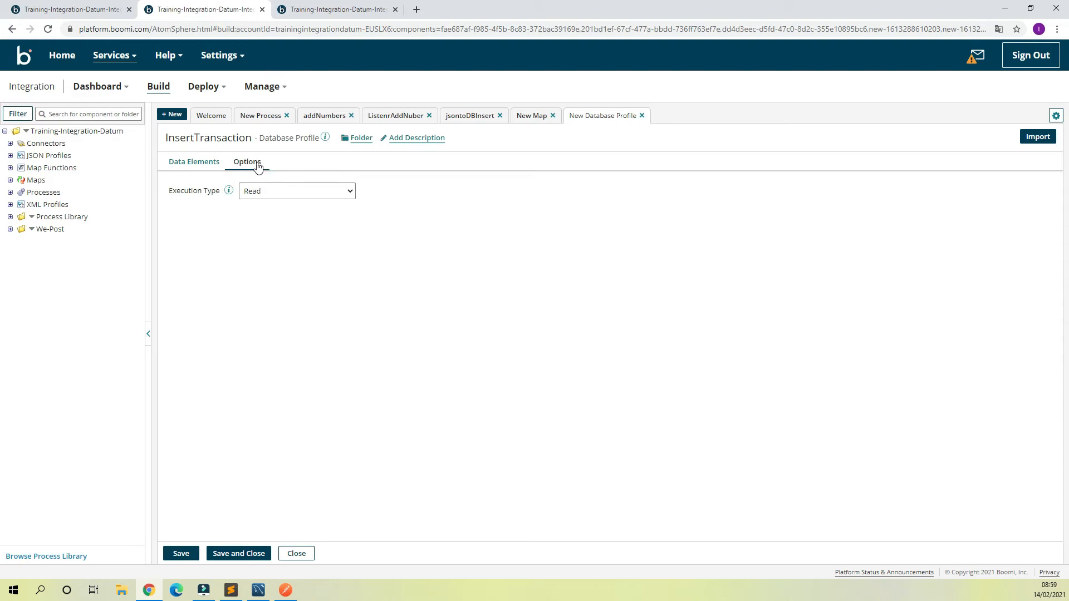
left_click(303, 194)
left_click(287, 215)
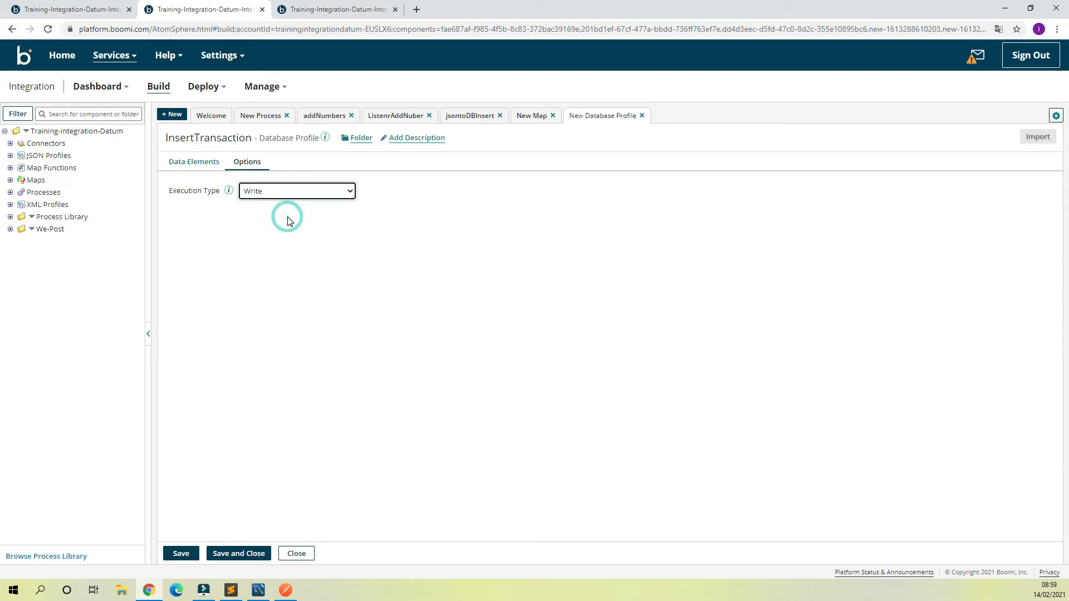
left_click(210, 164)
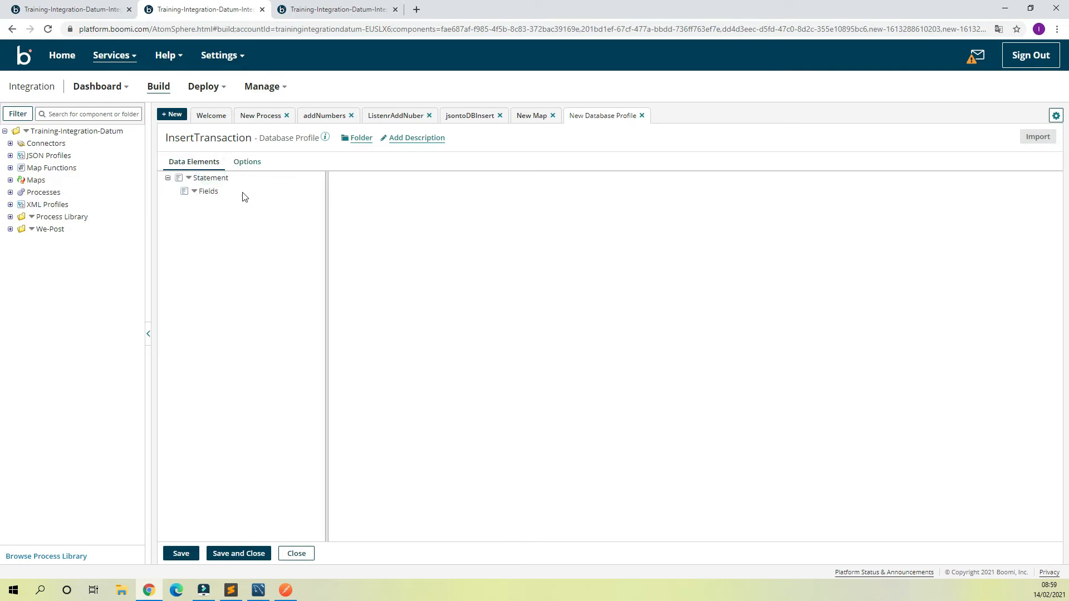
Step: Switch the InsertTransaction profile's execution type to Read, set it back to Write and return to the data elements
left_click(247, 162)
left_click(270, 192)
left_click(263, 203)
left_click(203, 166)
left_click(251, 163)
left_click(275, 190)
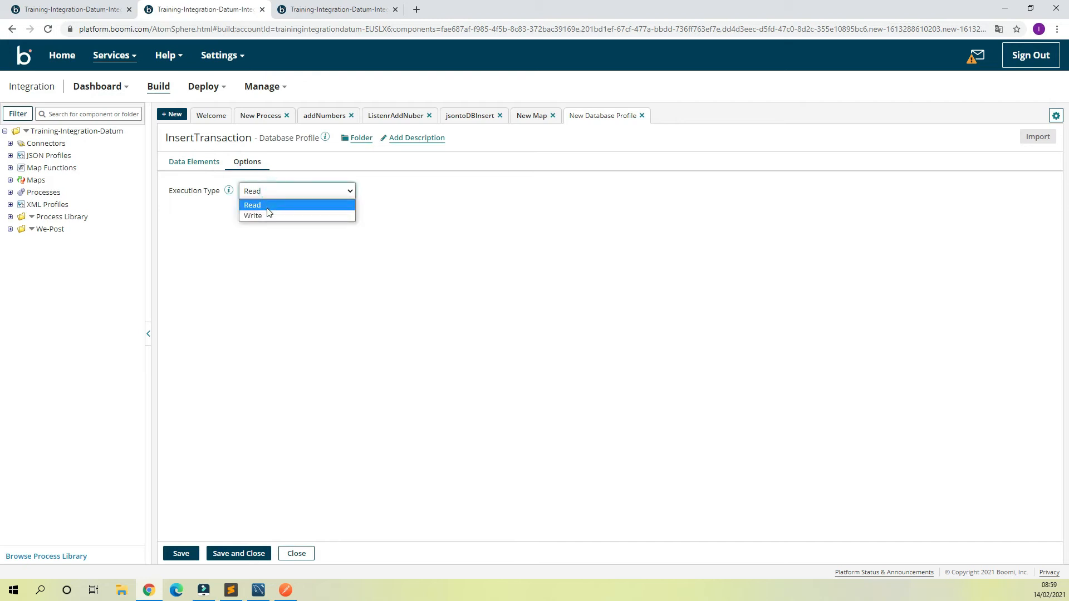
left_click(261, 215)
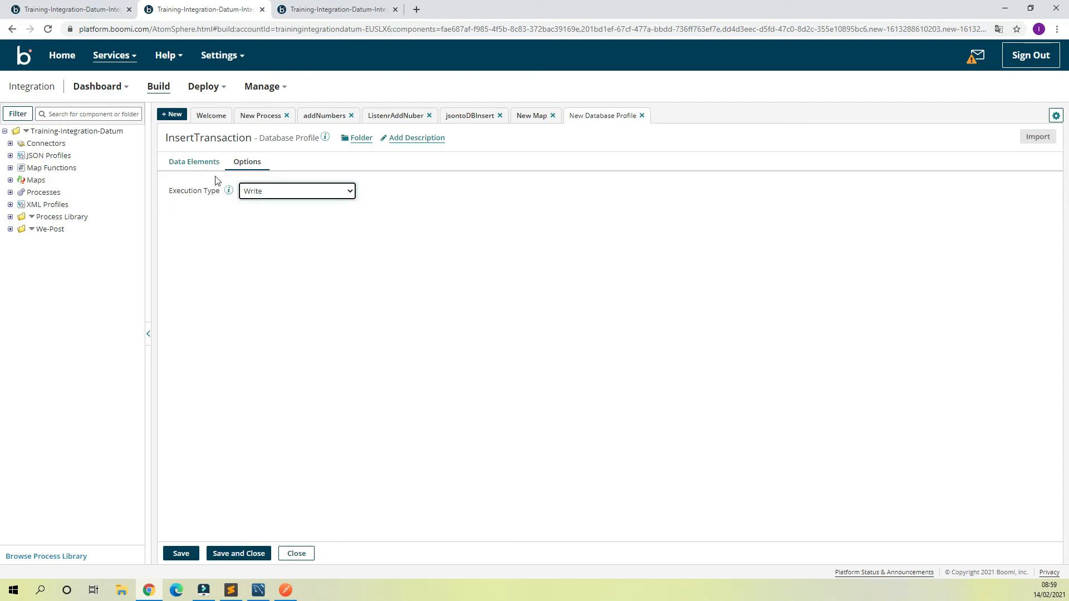
left_click(207, 162)
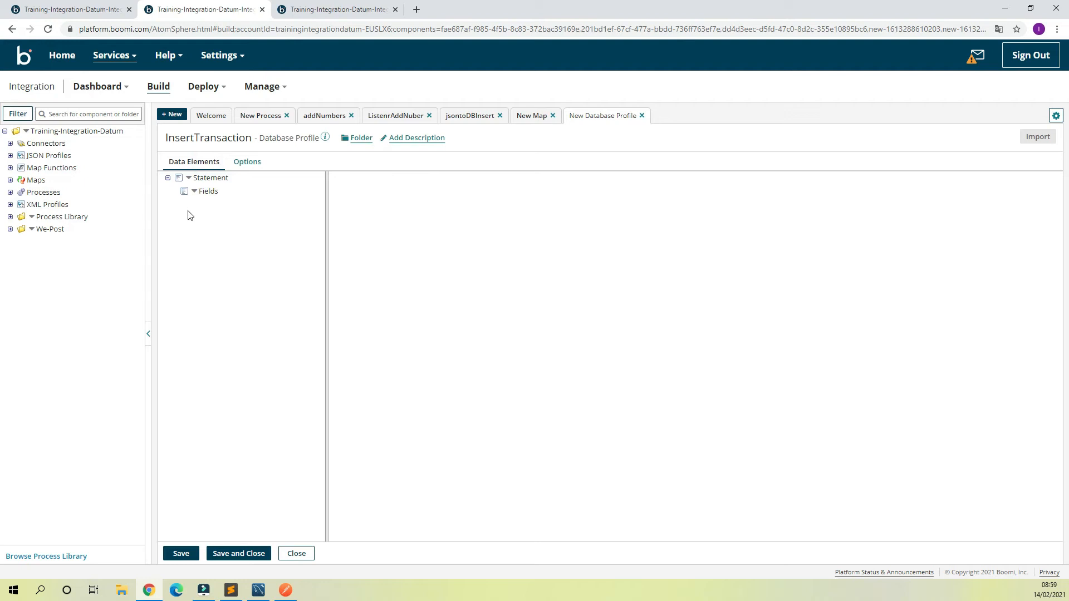
Step: Add a new field under the profile's Fields element, look at its details and delete it again
left_click(189, 193)
left_click(216, 215)
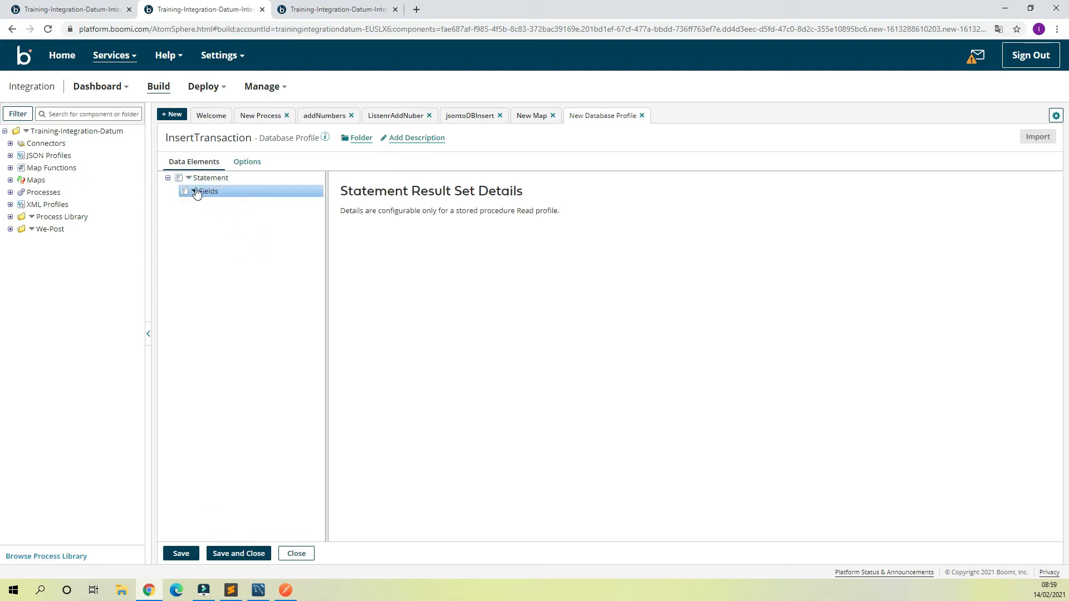
left_click(196, 197)
left_click(212, 204)
left_click(200, 192)
left_click(210, 202)
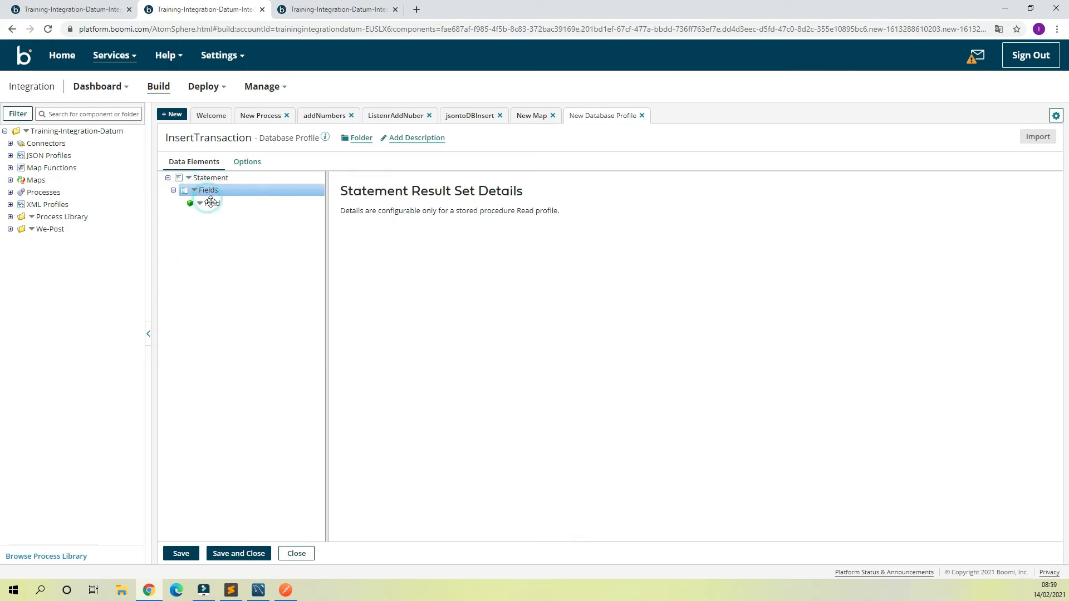
left_click(214, 204)
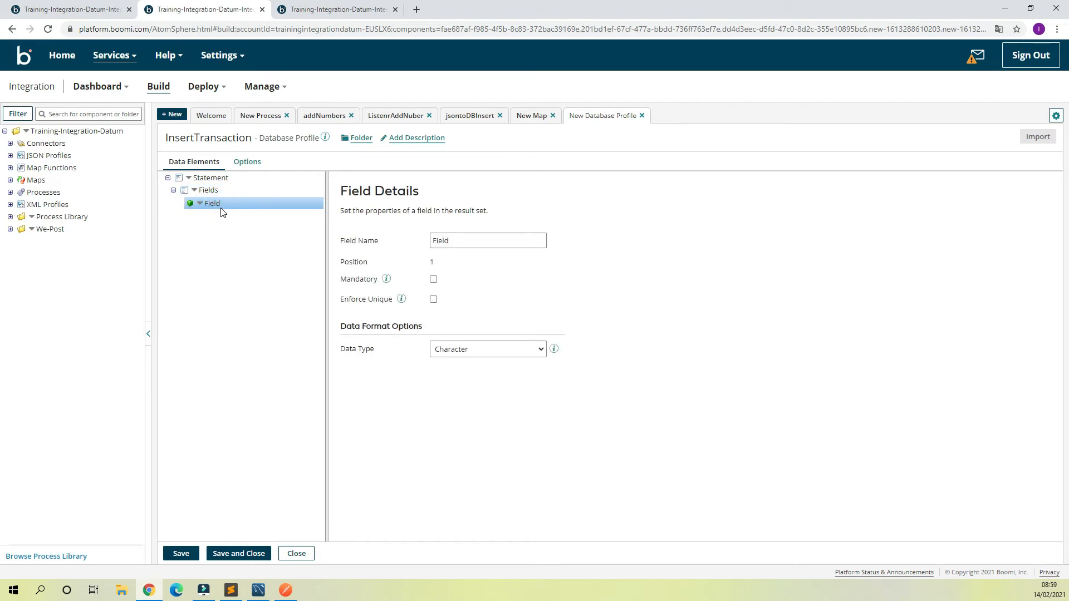
left_click(212, 204)
left_click(228, 230)
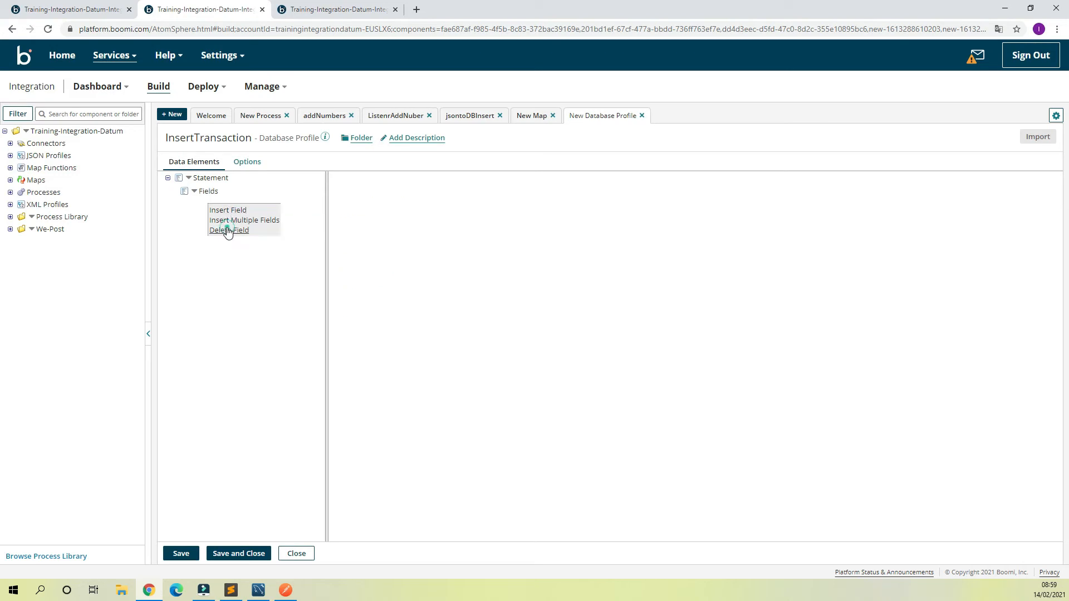
Step: Set the InsertTransaction profile's statement type to Dynamic Insert
left_click(208, 178)
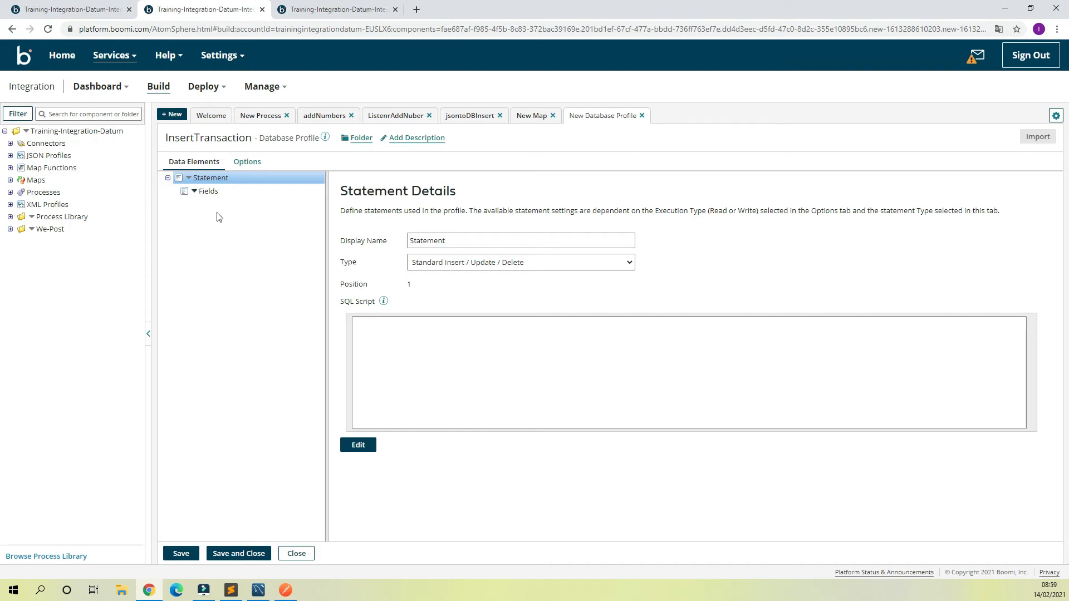
left_click(554, 262)
left_click(479, 286)
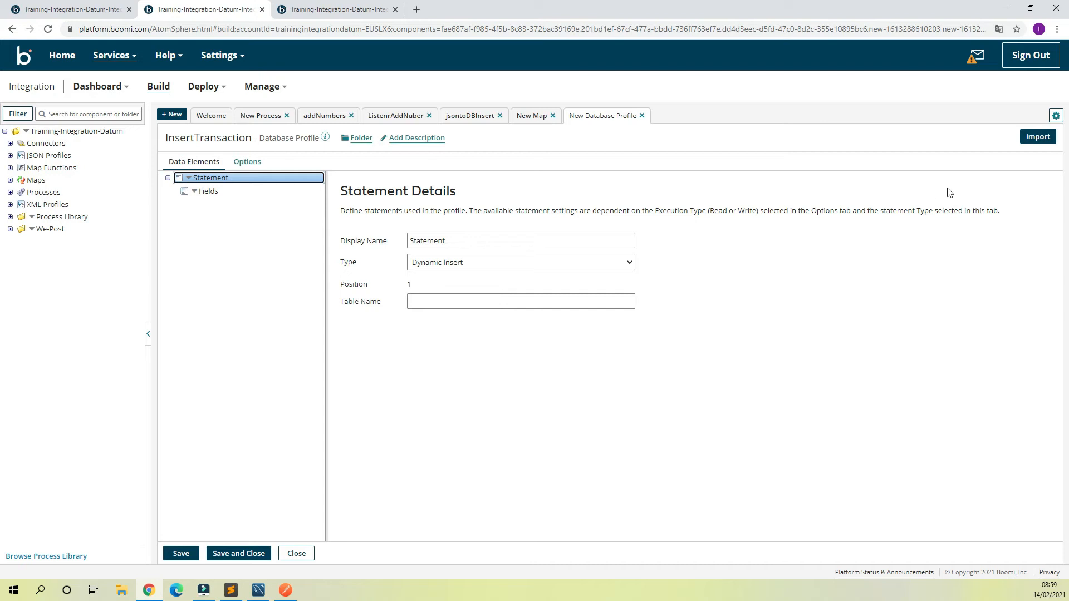
Step: Start a database import through Boomi Cloud using the AWS-RDS connection and choose the transactions table
left_click(1038, 137)
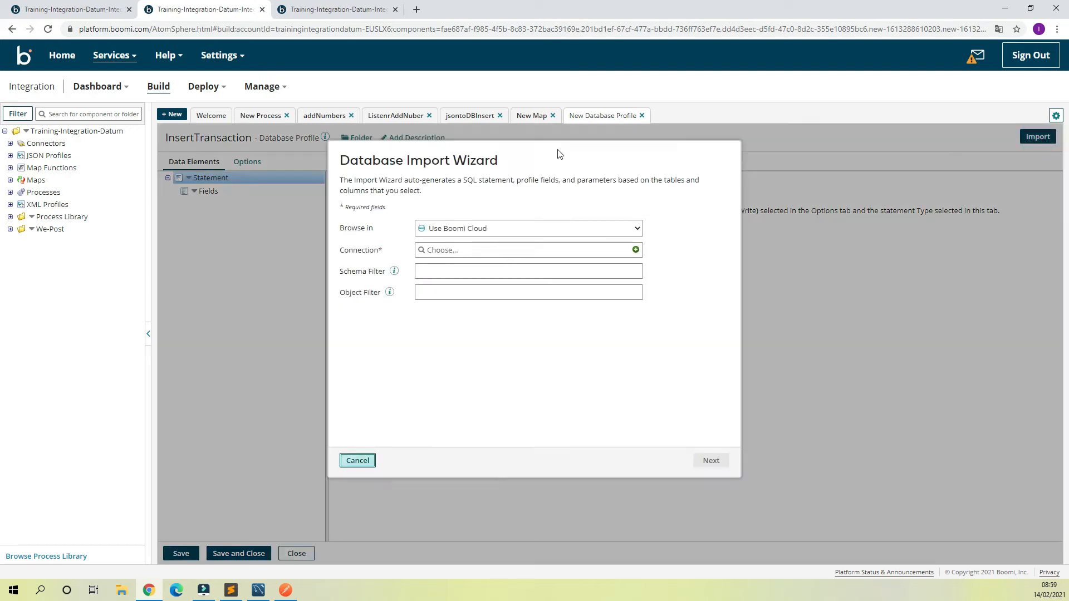
left_click(478, 250)
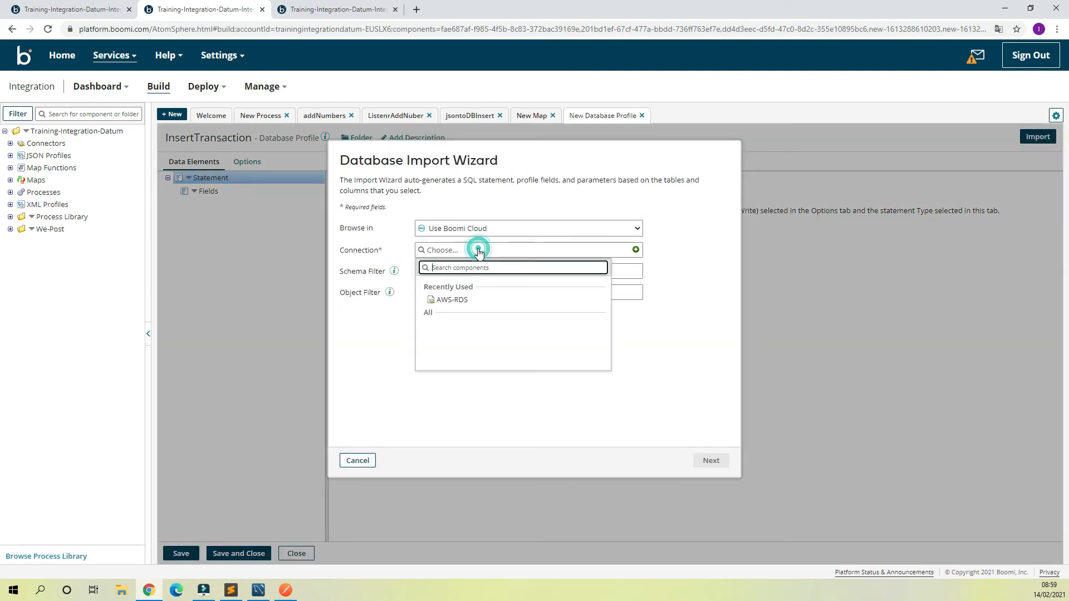
left_click(448, 300)
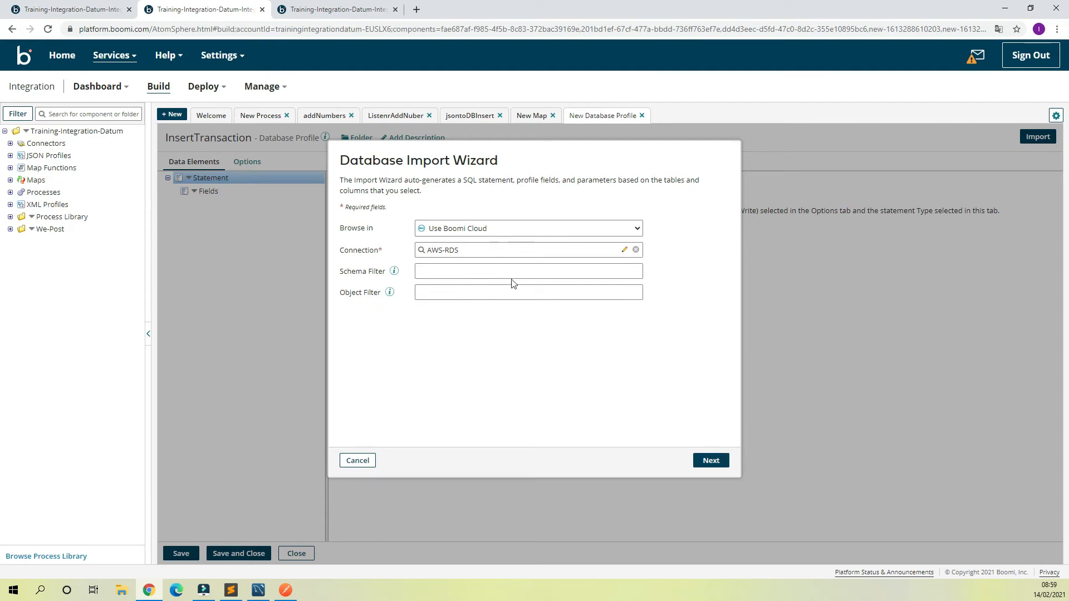
left_click(711, 461)
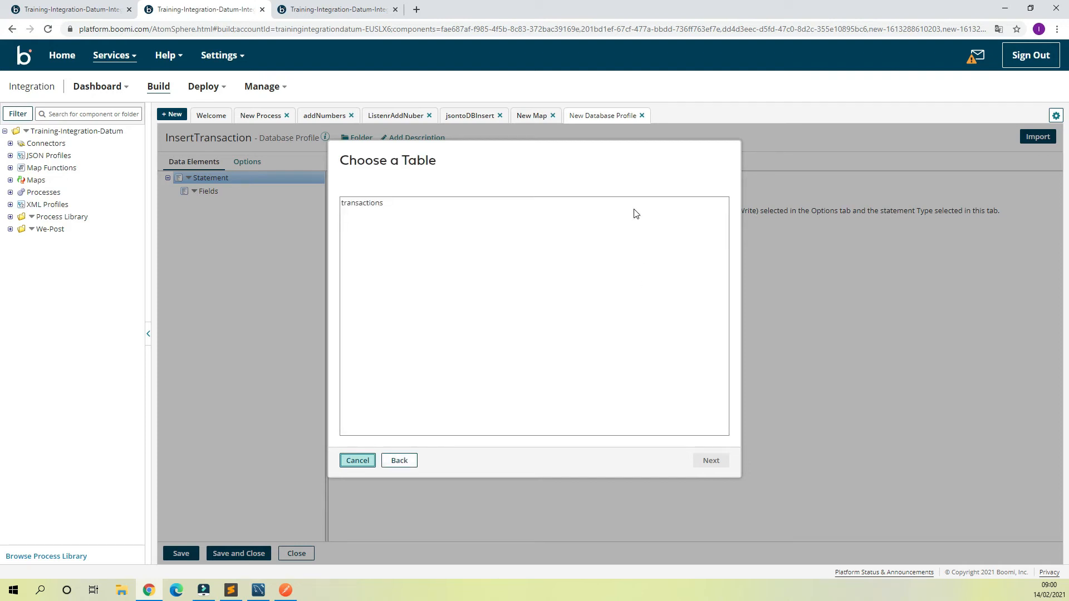
left_click(365, 204)
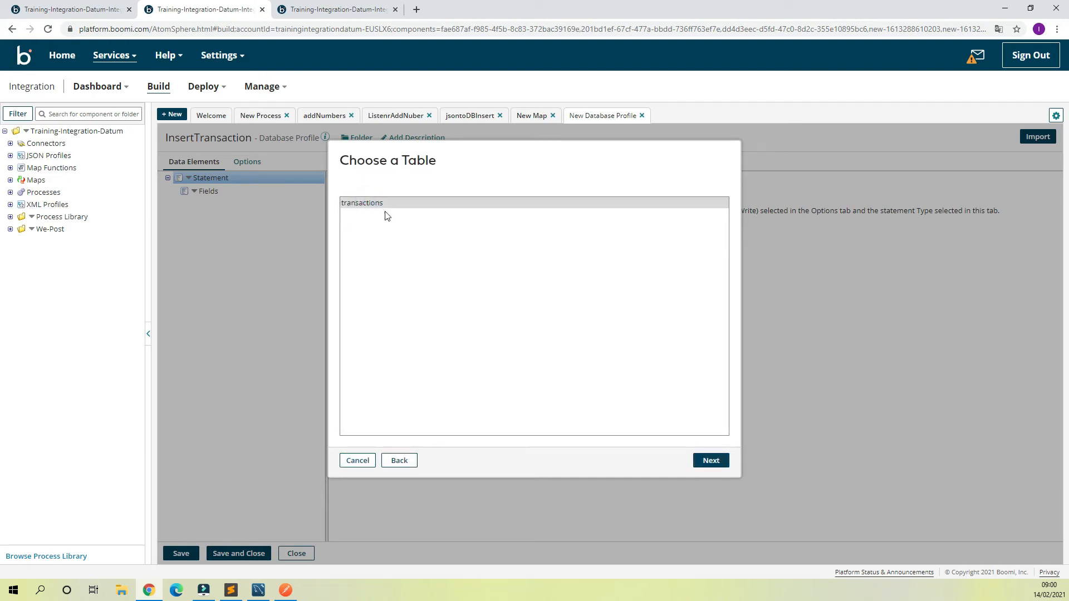
left_click(717, 464)
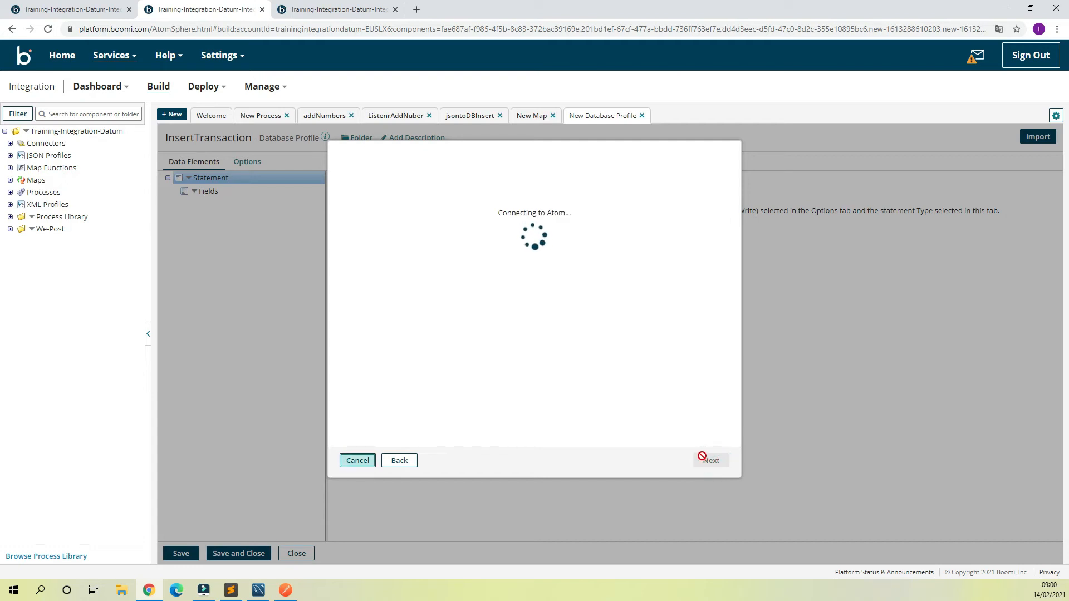
Step: Import the address, amount, customername, from_state and to_state columns without id, expand the imported fields, and save and close the profile
left_click(349, 219)
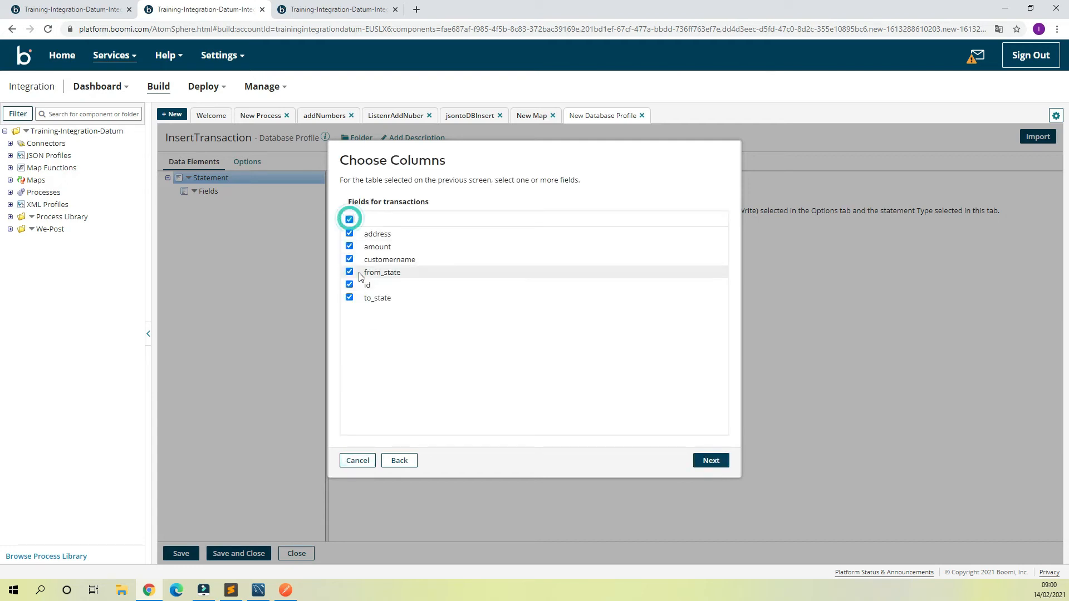
left_click(713, 462)
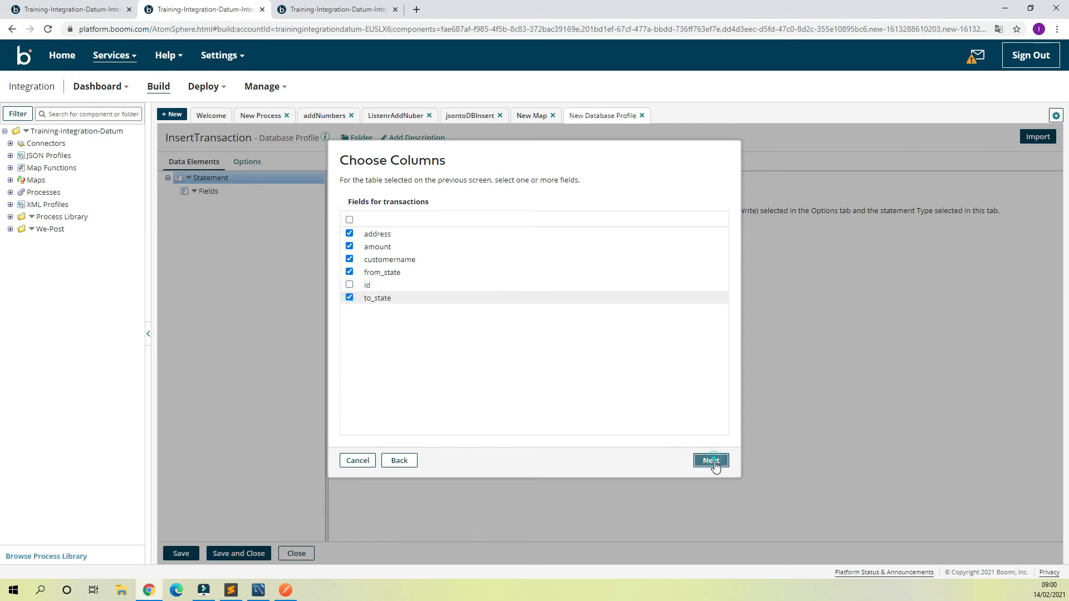
left_click(714, 463)
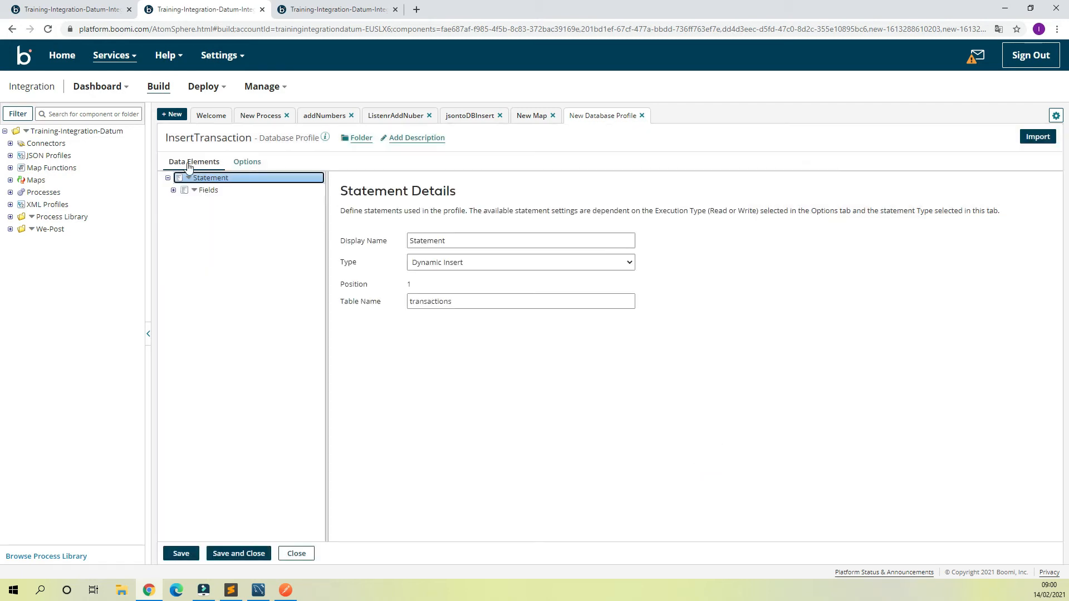
left_click(172, 190)
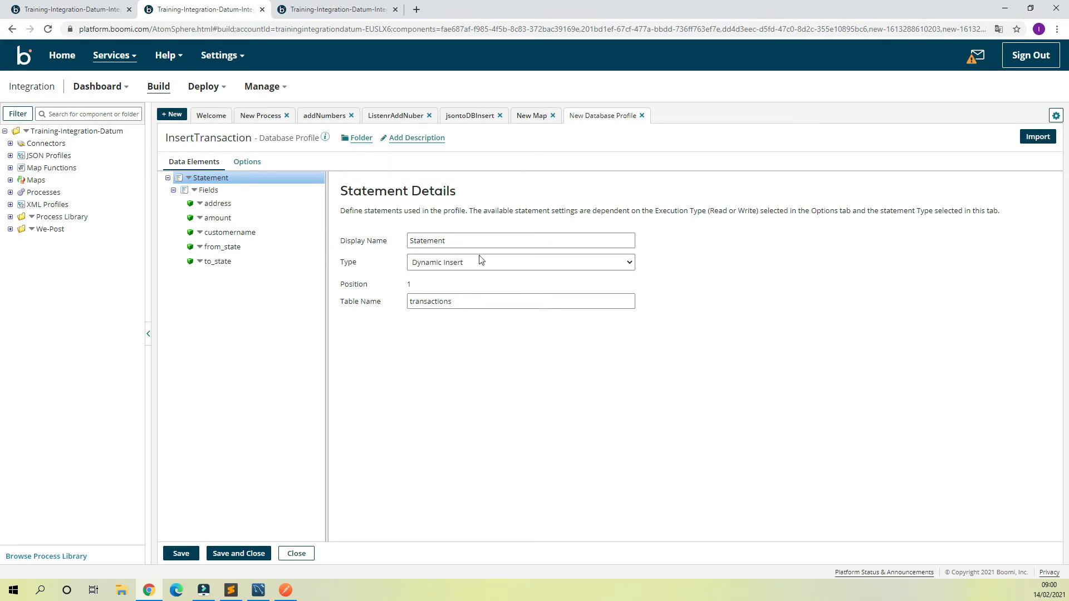
left_click(240, 553)
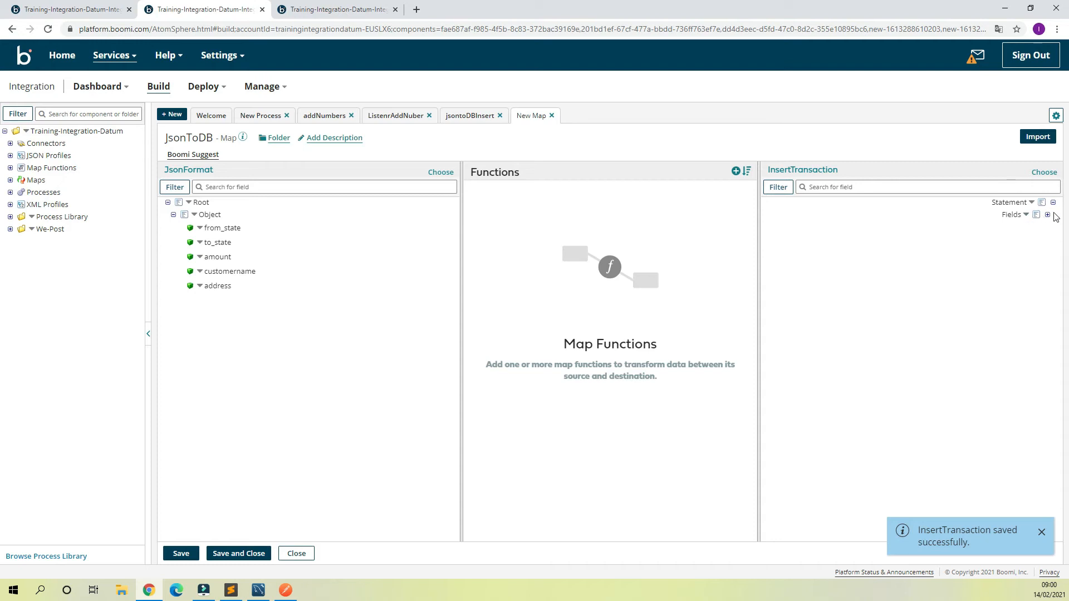
Step: Expand the destination fields of the JsonToDB map and review the Boomi Suggest overview without applying it
left_click(1047, 216)
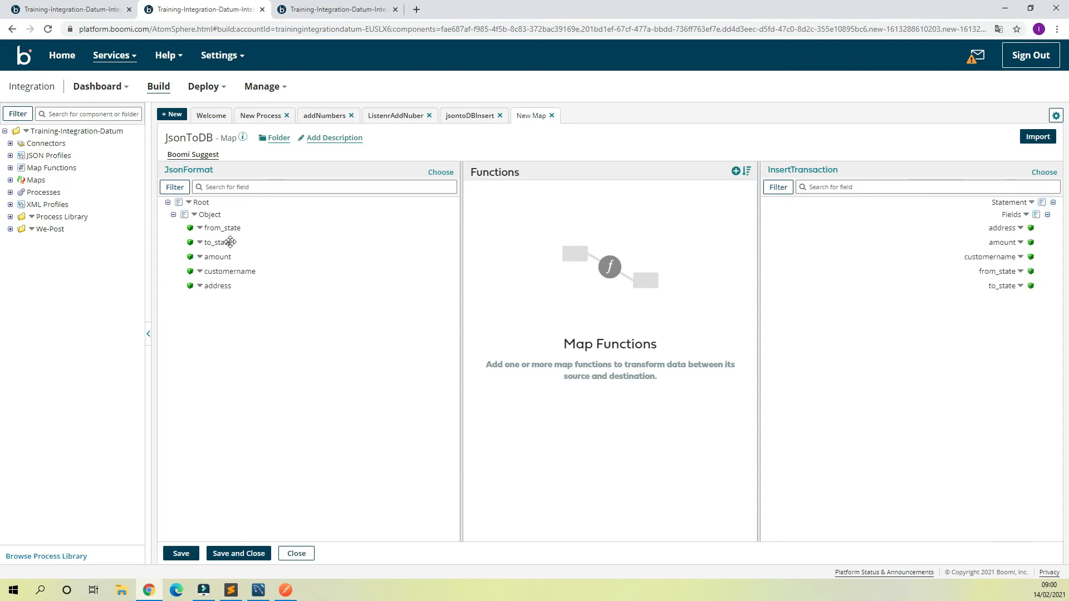
left_click(193, 156)
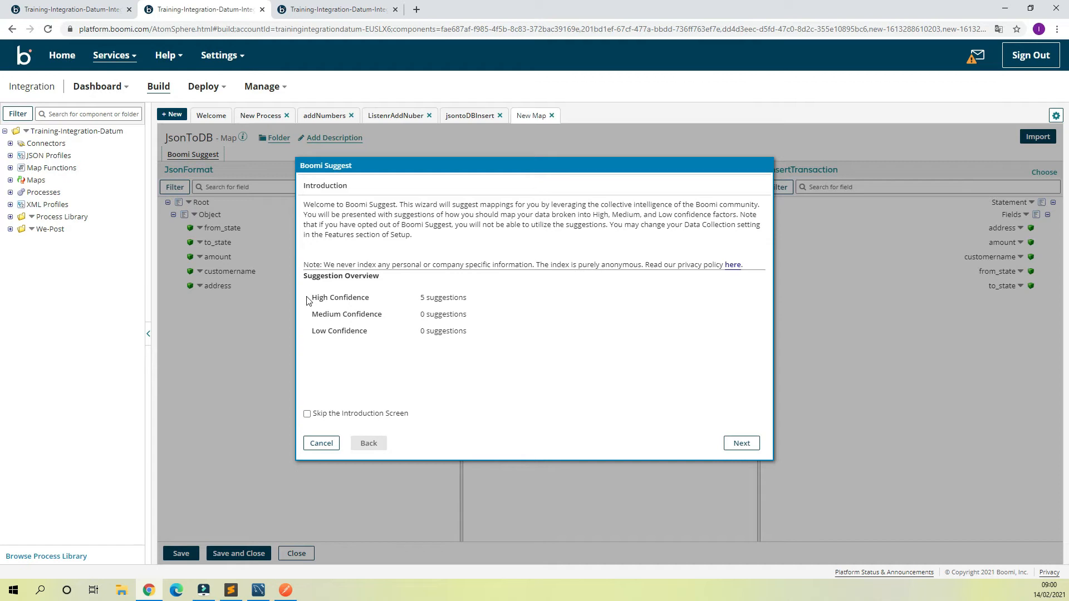
left_click_drag(312, 296, 468, 299)
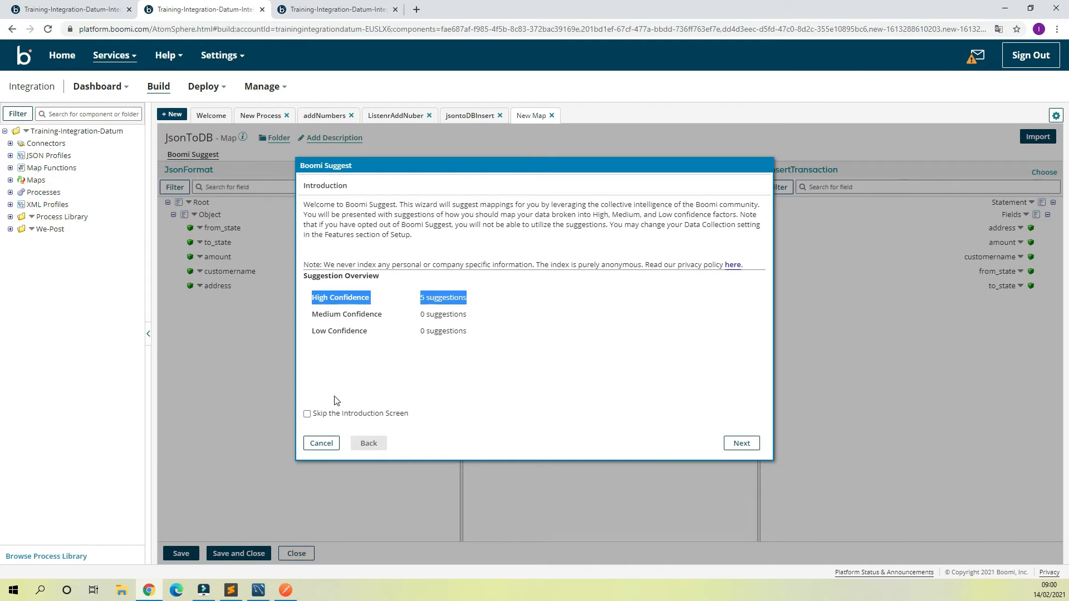
left_click(321, 443)
Step: Manually map from_state and address from JsonFormat to the matching InsertTransaction fields
left_click_drag(225, 228, 997, 275)
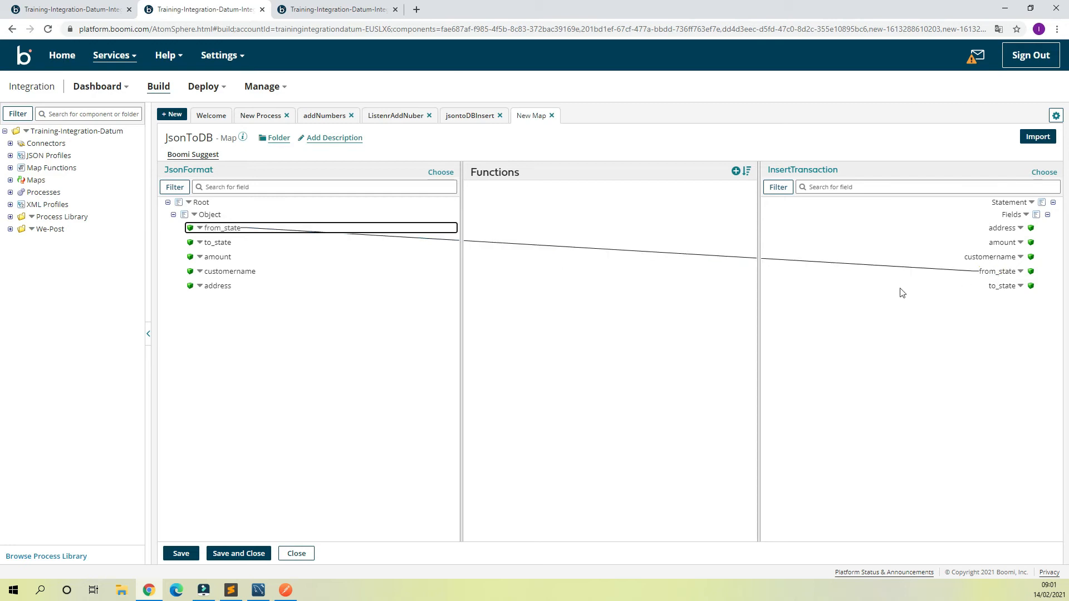
left_click_drag(217, 286, 998, 232)
left_click(706, 384)
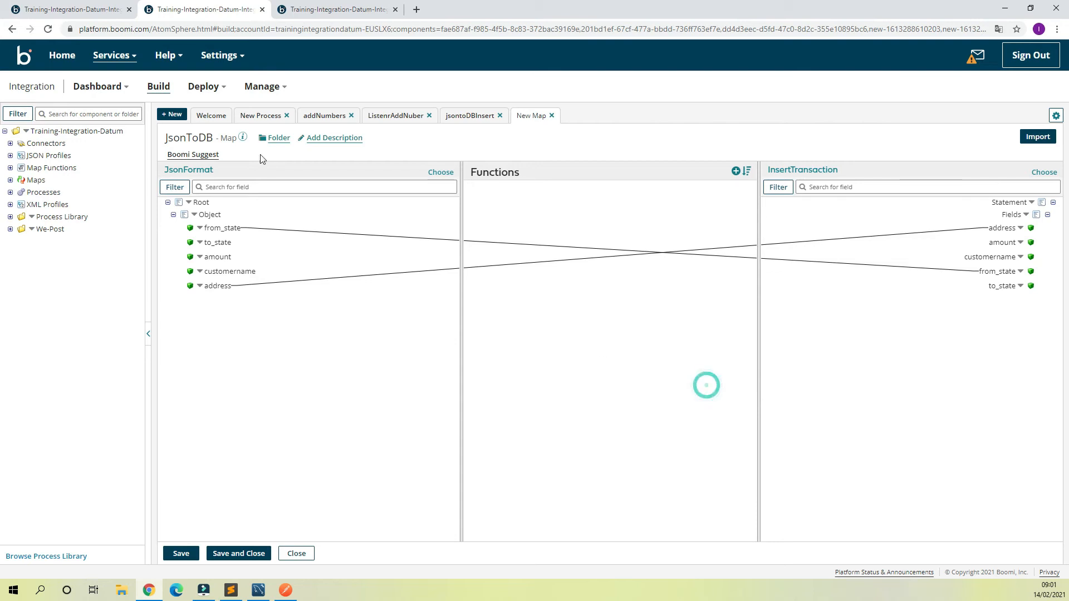
Step: Apply all Boomi Suggest high confidence mappings, including address and from_state, and save and close the JsonToDB map
left_click(195, 155)
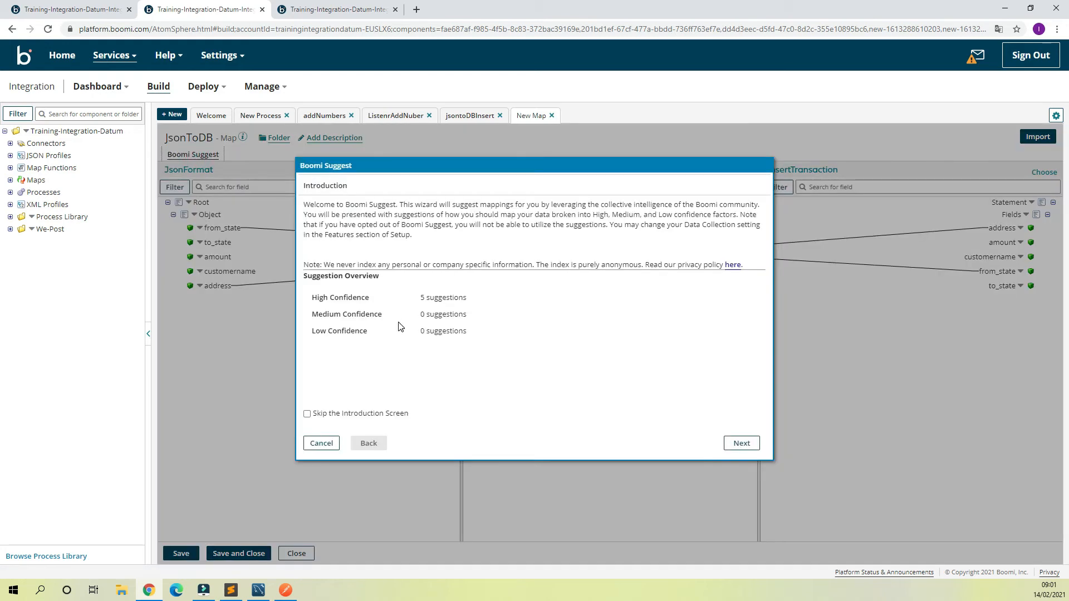
left_click(734, 445)
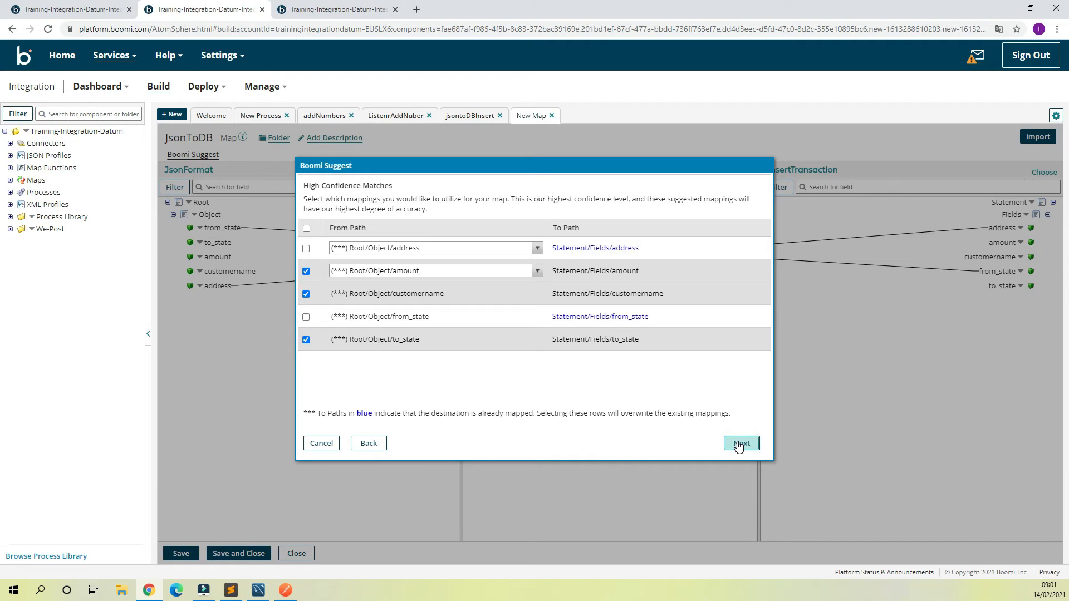
left_click(306, 317)
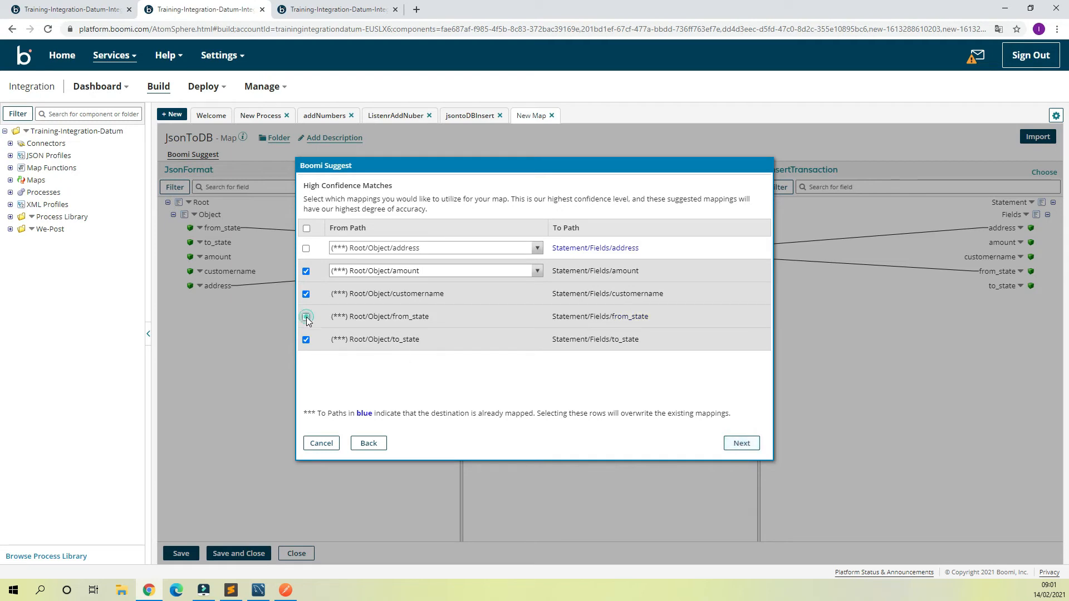
left_click(306, 248)
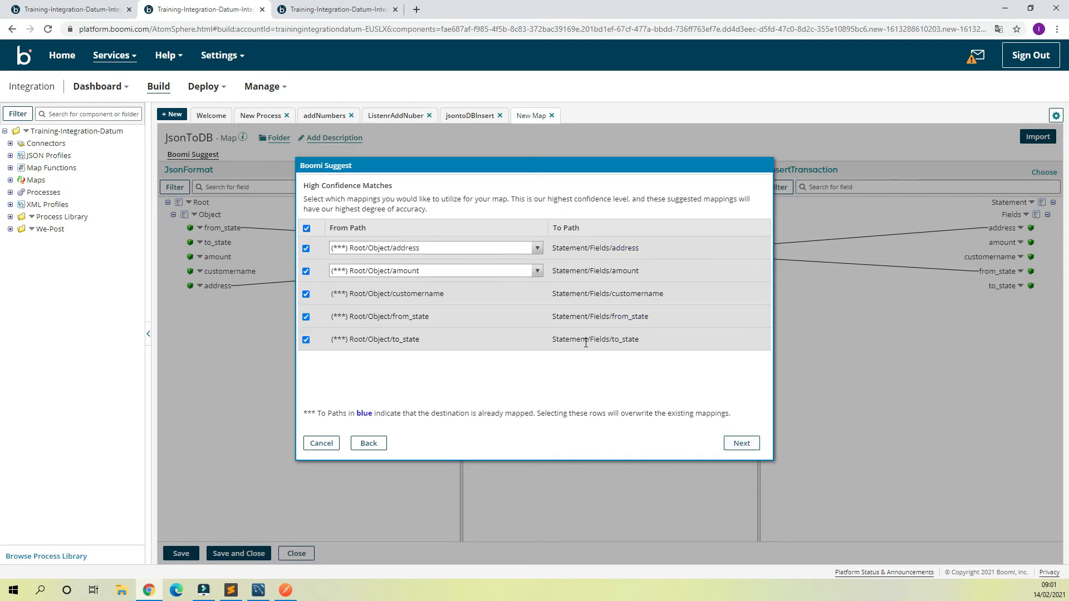
left_click(741, 443)
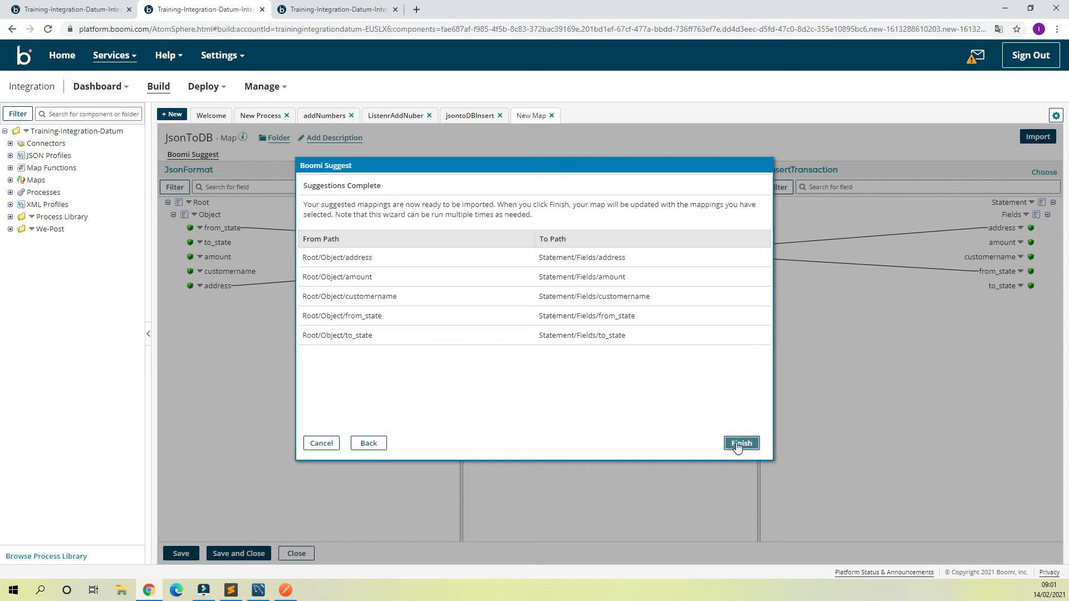
left_click(740, 444)
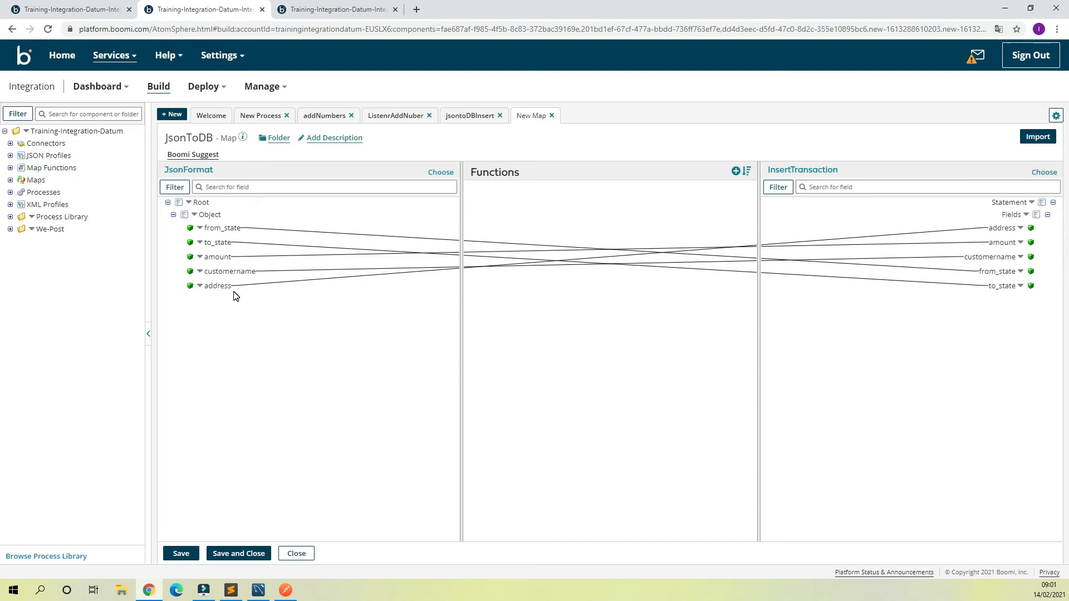
left_click(239, 554)
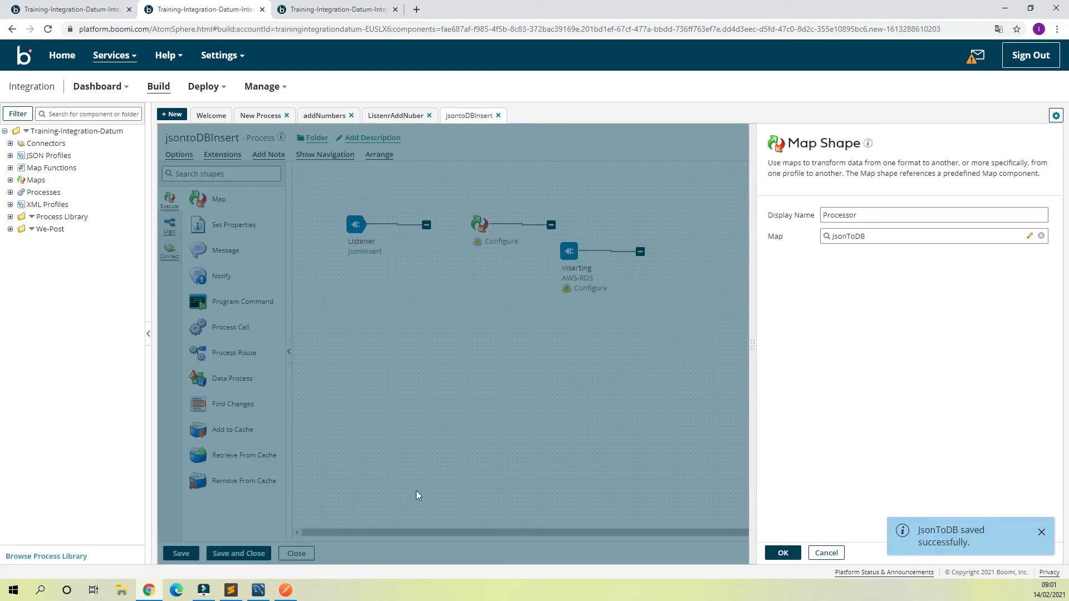
Step: Confirm JsonToDB as the Processor shape's map and move the Inserting connector farther right, level with the other shapes
left_click(782, 552)
left_click_drag(573, 250, 752, 223)
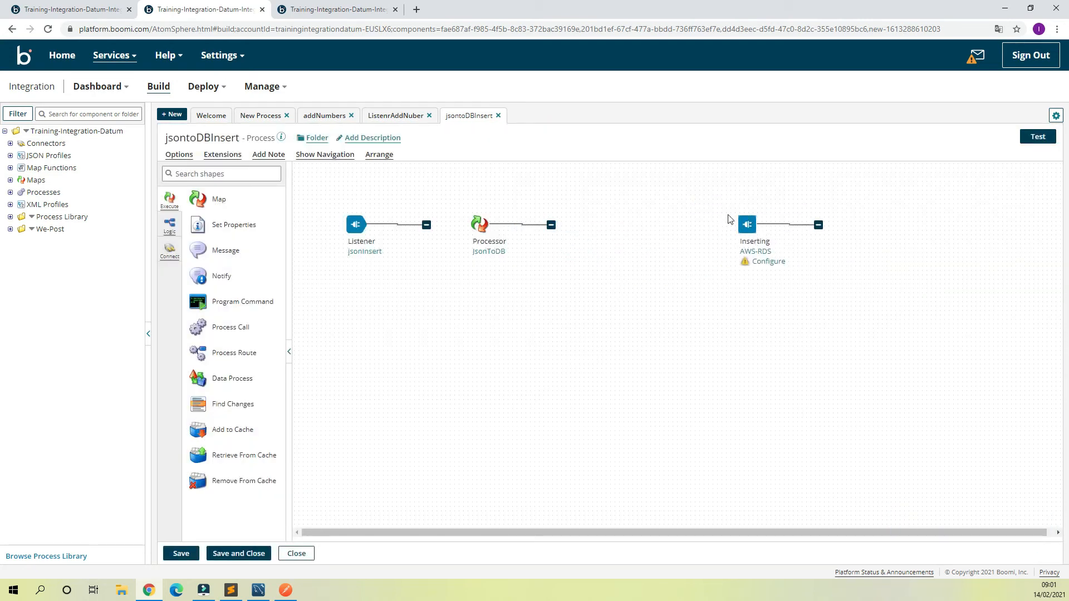
mouse_move(747, 221)
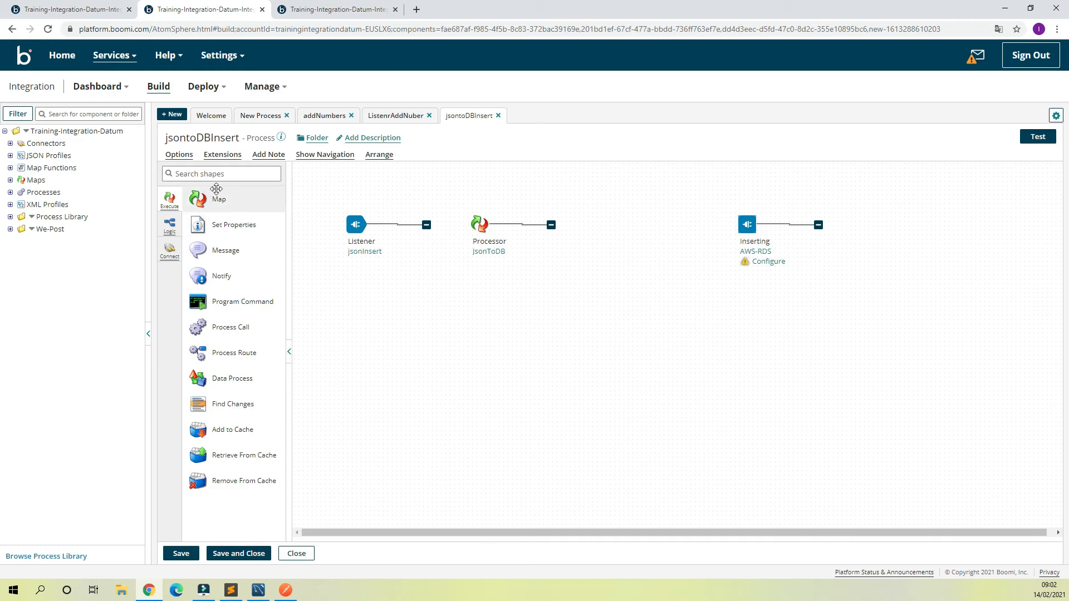
Step: Add a two-branch Branch shape named Split after the Processor map and connect its first branch to the Inserting connector
left_click(230, 175)
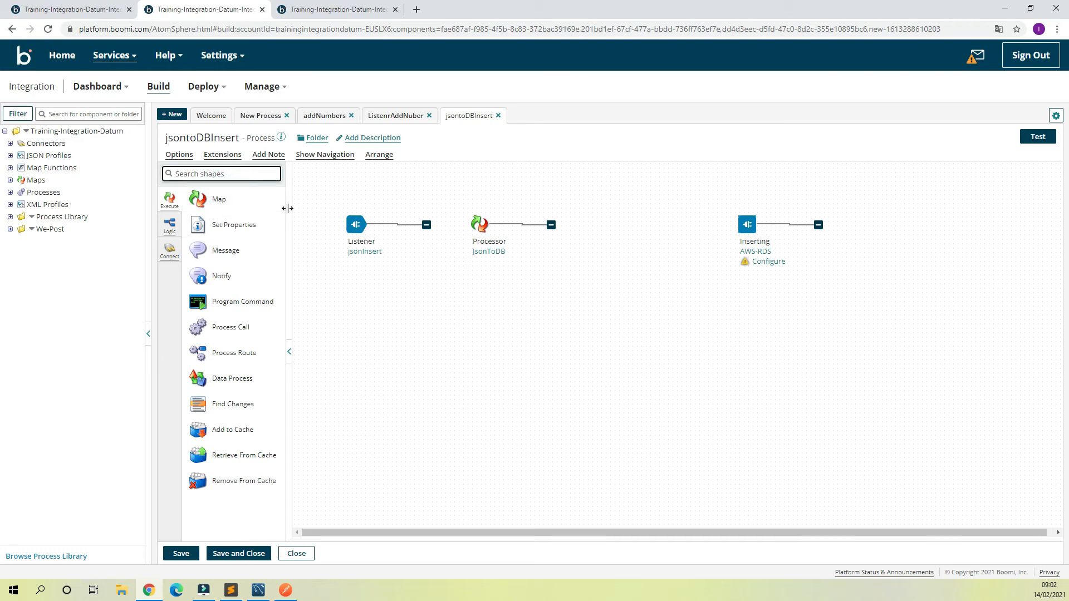
type("branc")
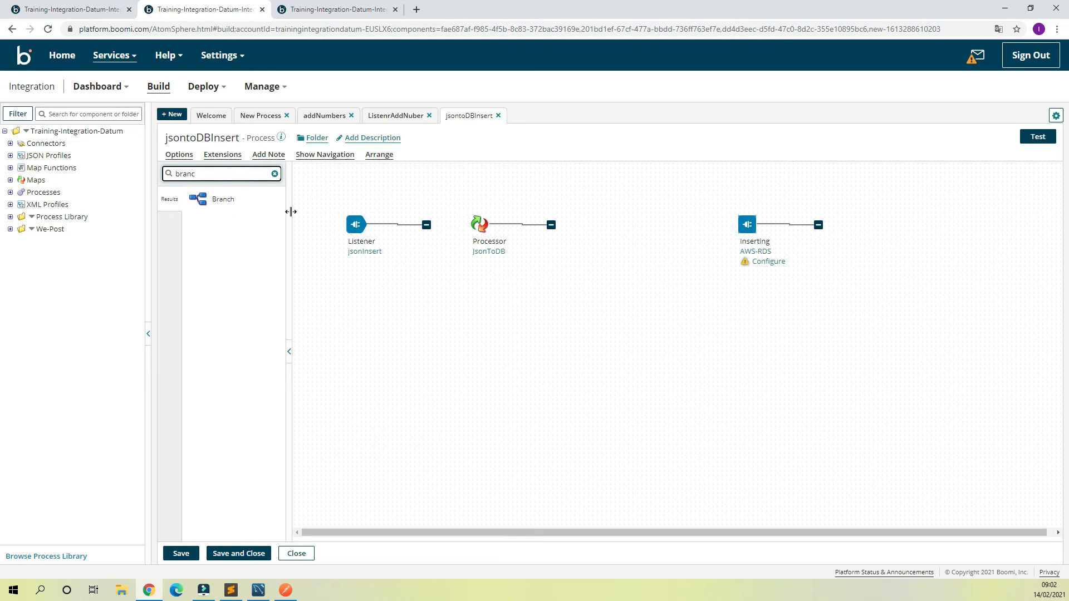
left_click_drag(217, 199, 640, 236)
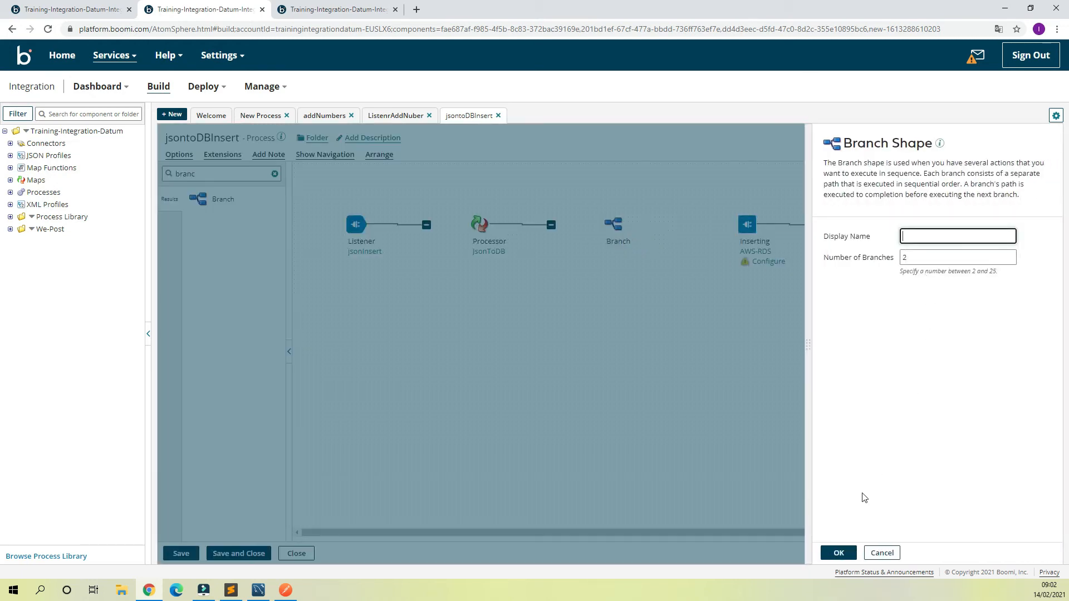
type("Split")
left_click(839, 552)
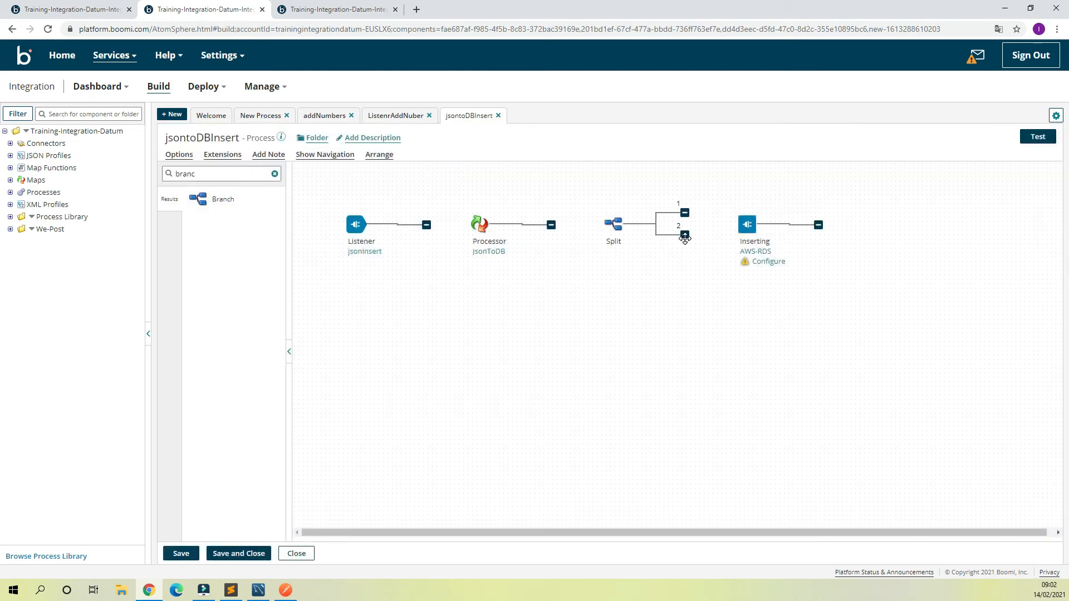
left_click_drag(685, 238, 691, 292)
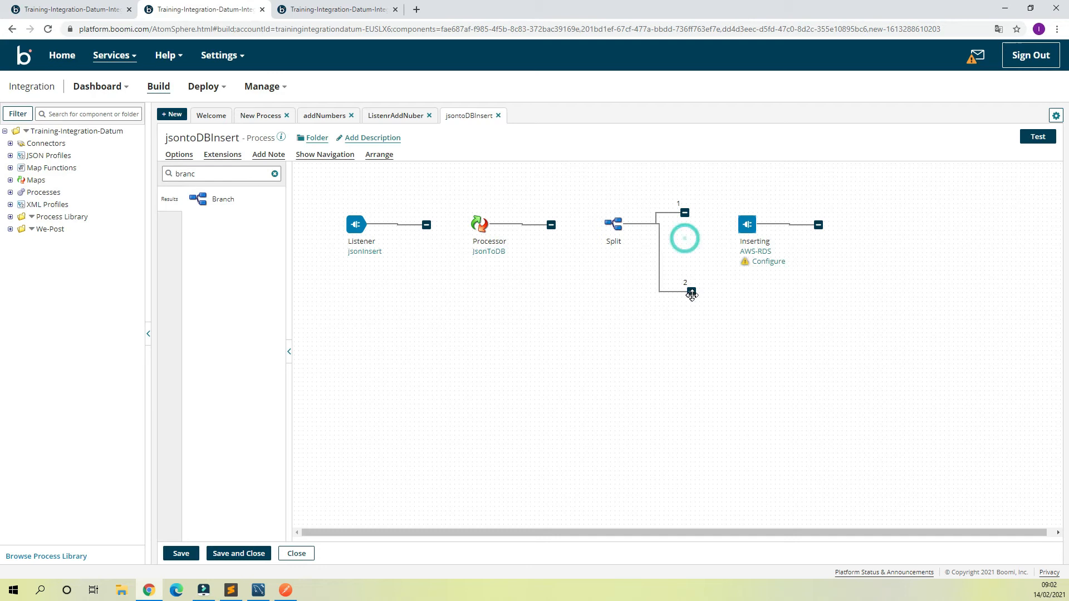
left_click_drag(746, 223, 738, 211)
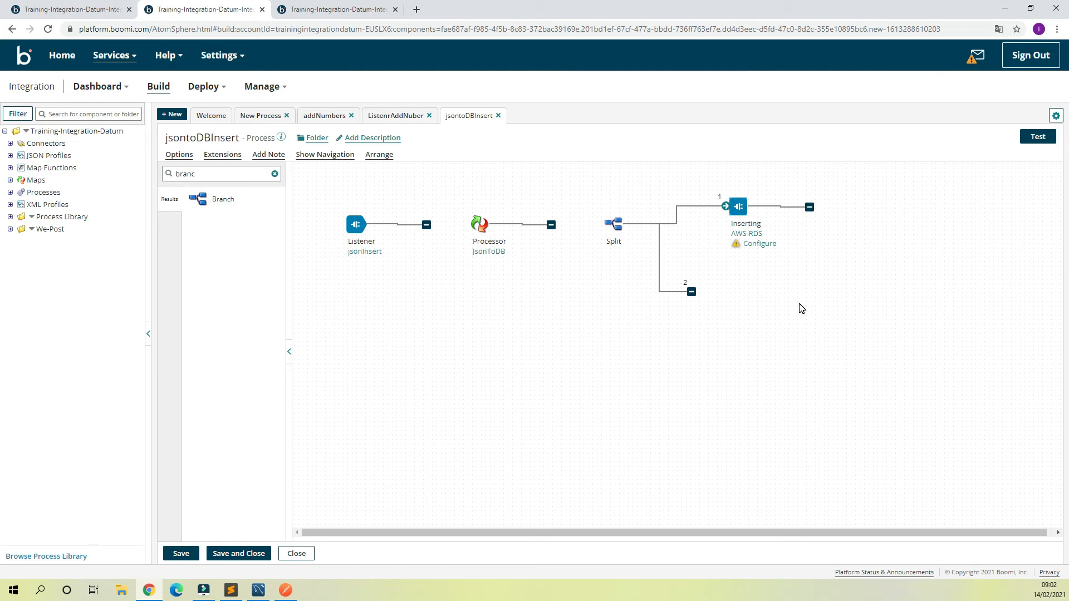
Step: Clear the shape search and add a Message shape named Message Define beside the end of Split's second branch
left_click(213, 167)
double_click(213, 167)
type("cat")
key("BackSpace")
key("BackSpace")
key("BackSpace")
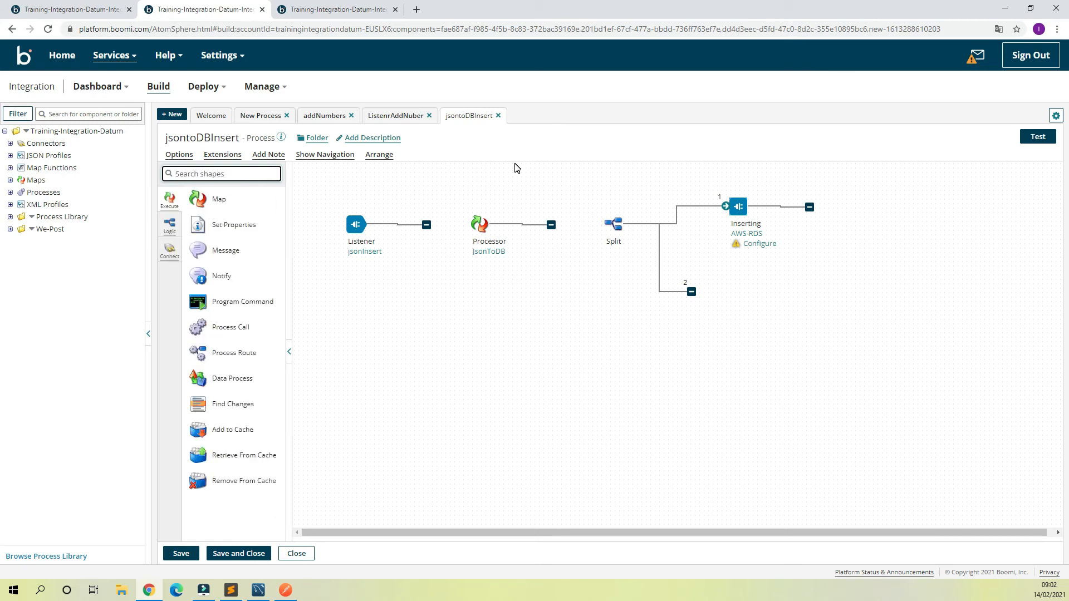
left_click(780, 331)
left_click_drag(219, 252, 738, 300)
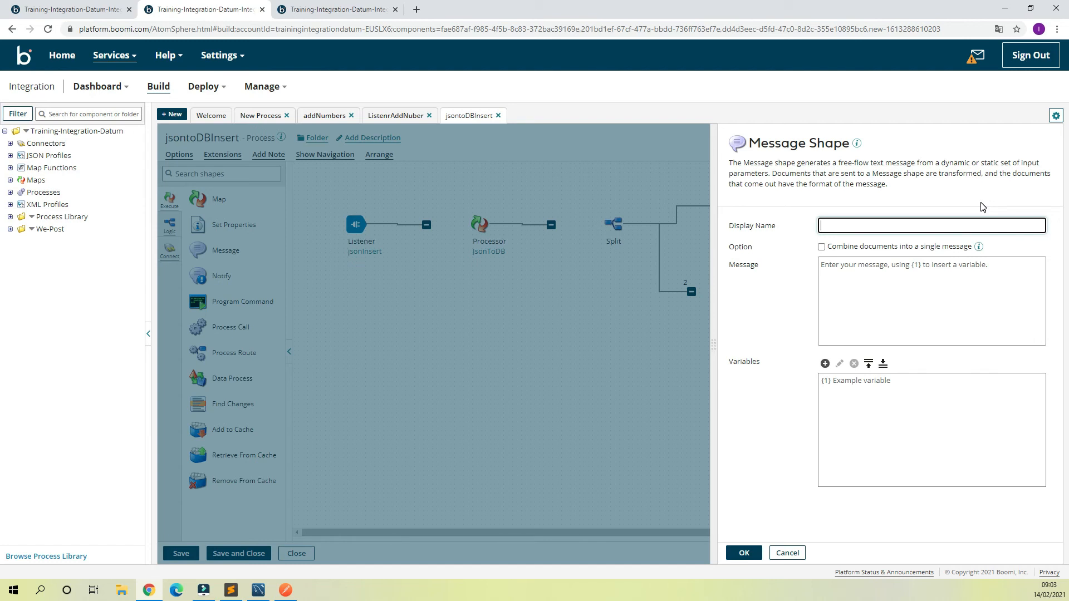
type("Message Define")
Step: Write the JSON message body with "status" : "202" and "message": "Success", and combine documents into a single message
left_click(915, 262)
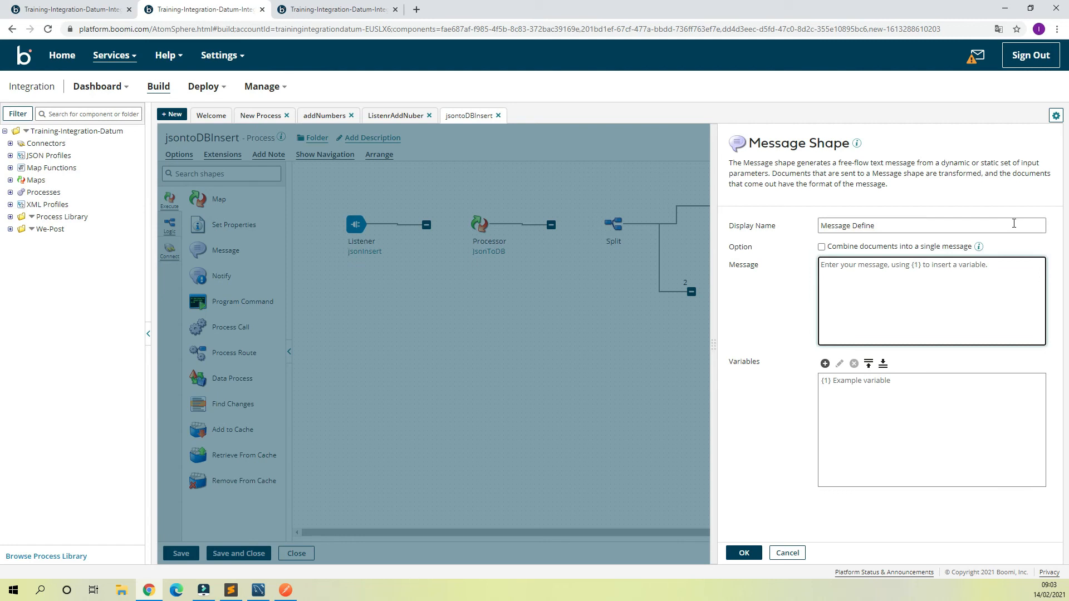
type("{")
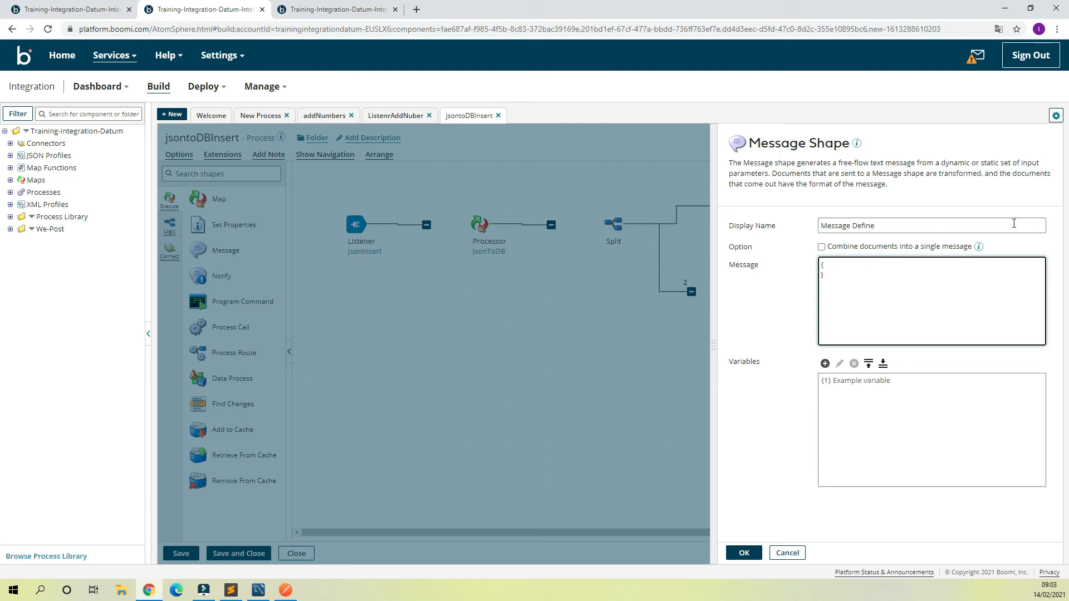
key("Return")
type("s")
type("s")
type("ta")
type("tus")
type("\" : \"20")
type("messa")
type("ge\"")
type(": \"Success")
type("\"")
left_click(826, 246)
left_click(822, 246)
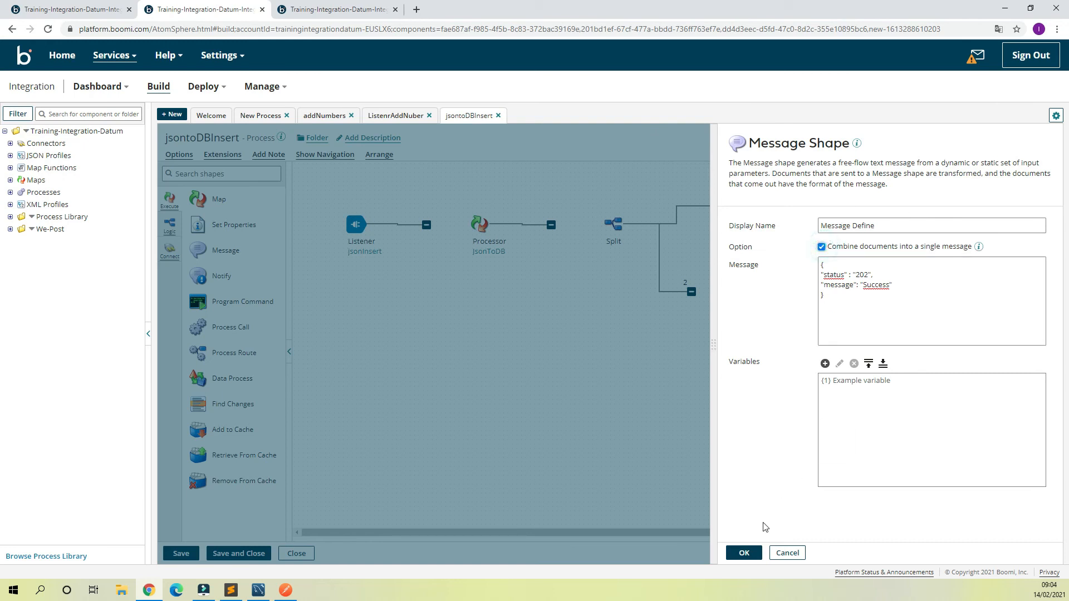
left_click(746, 553)
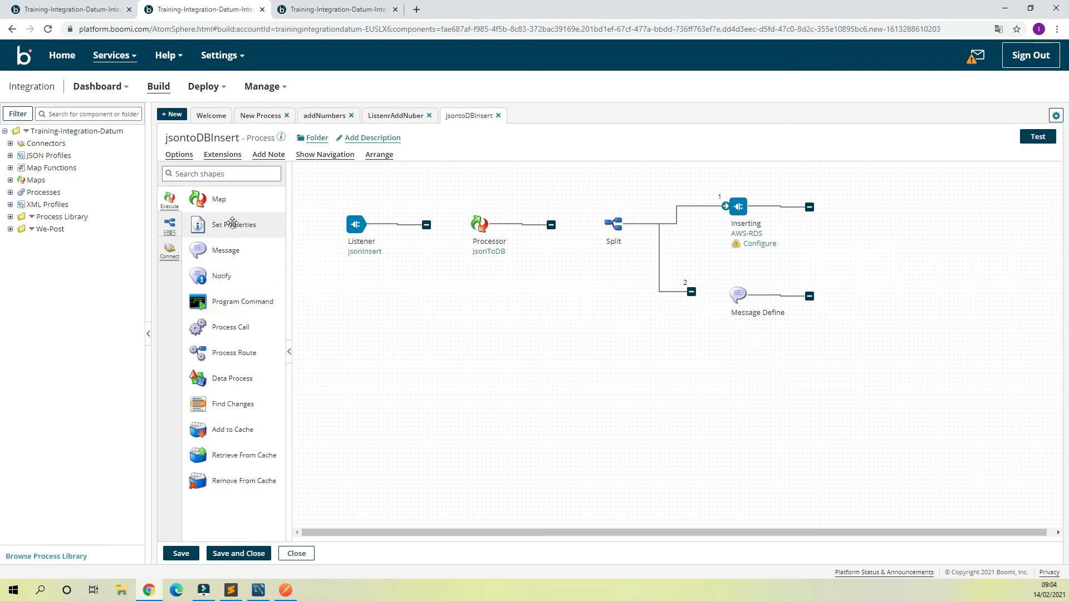
Step: Add a Return Documents shape named Return and link Split's second branch through Message Define to it
left_click(232, 175)
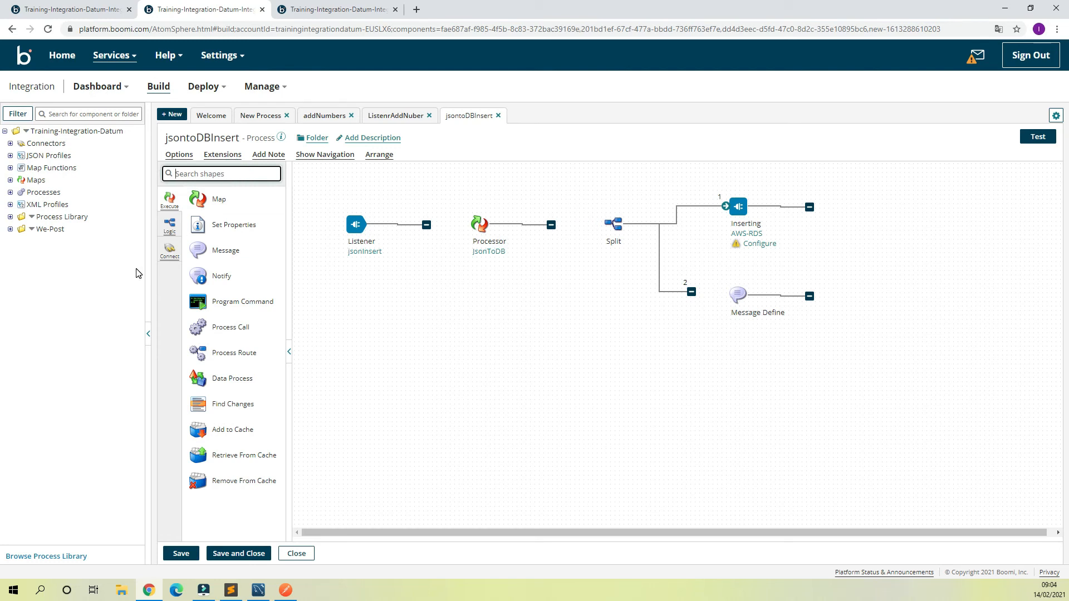
type("t")
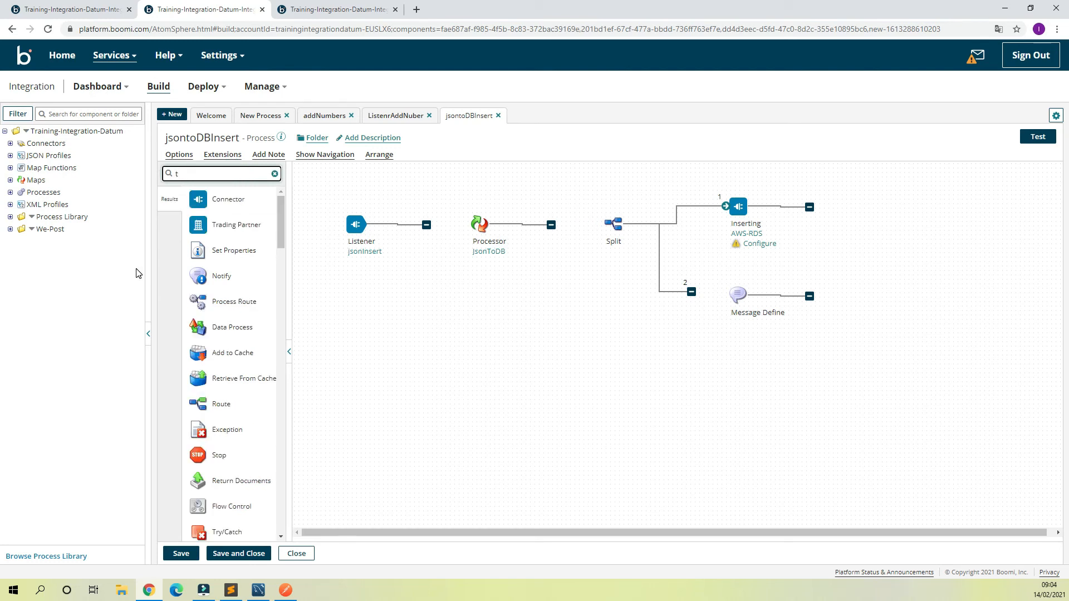
key("BackSpace")
type("re")
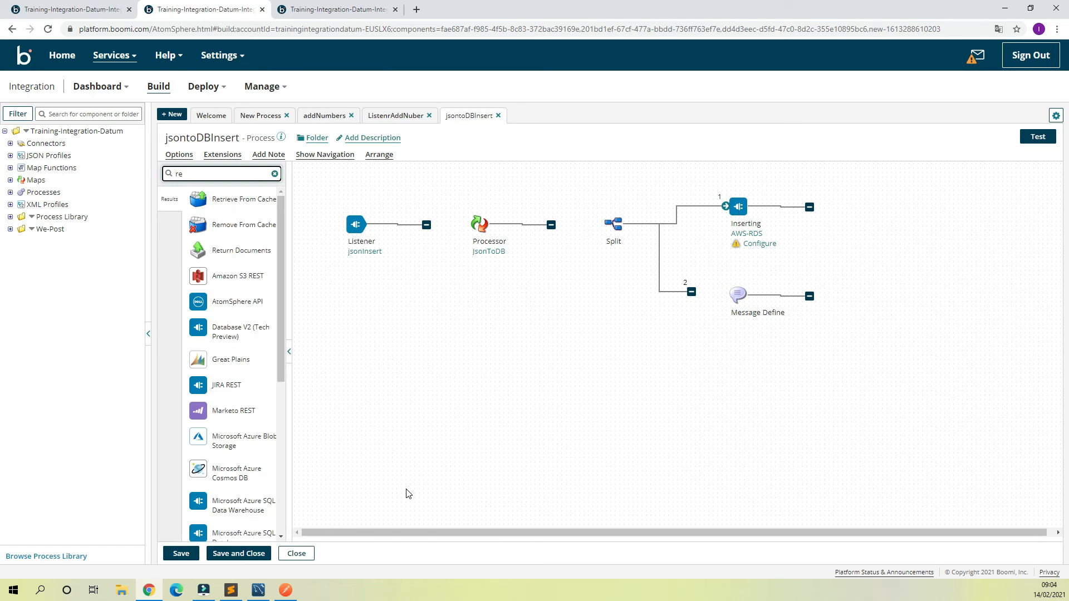
left_click_drag(223, 250, 923, 308)
type("Return")
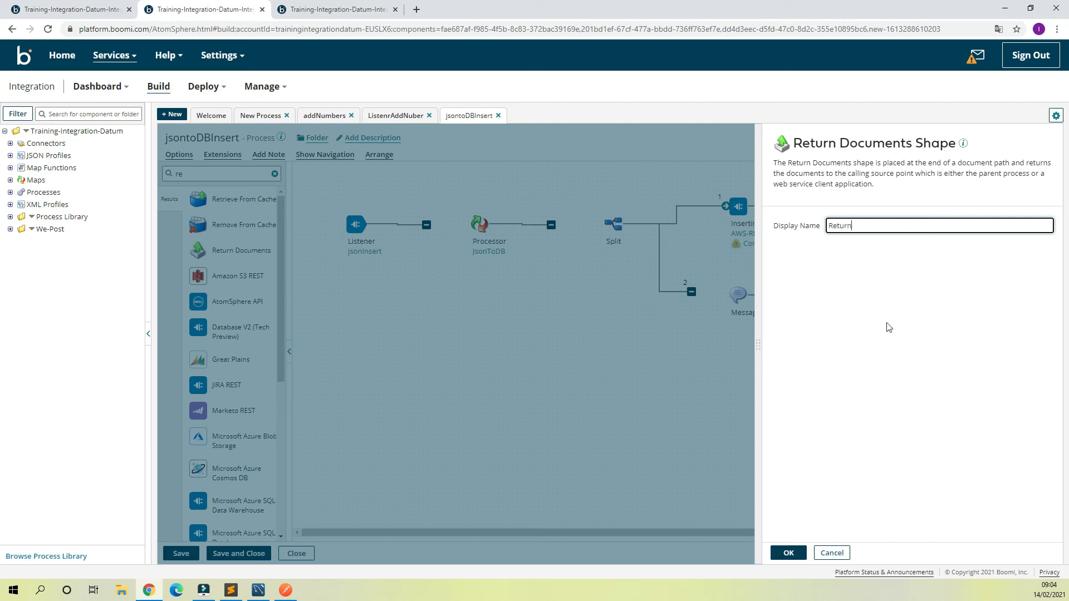
left_click(782, 559)
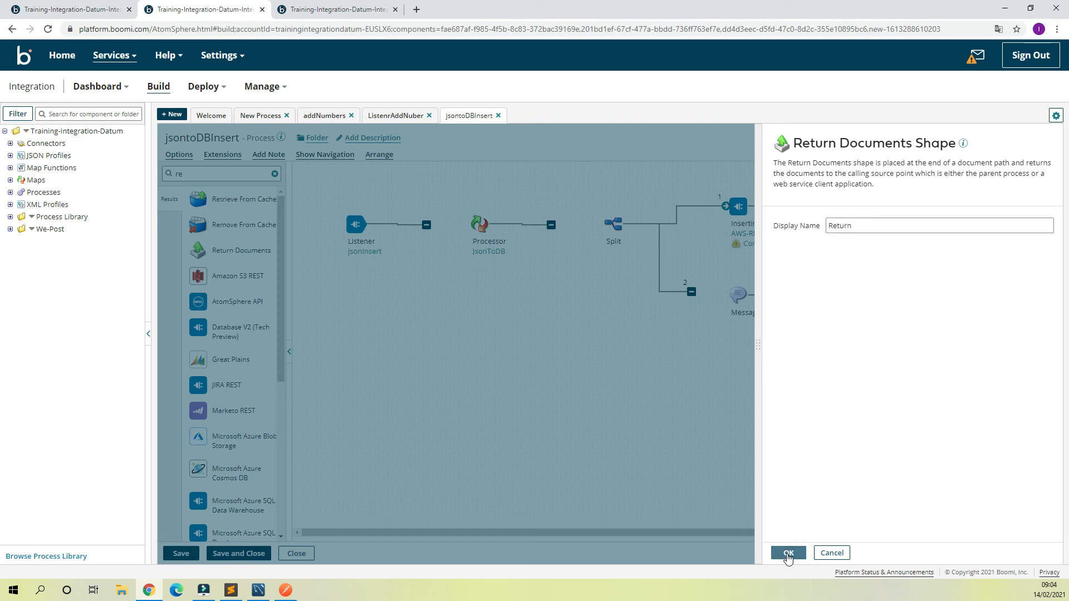
left_click_drag(810, 296, 889, 304)
left_click_drag(691, 294, 738, 295)
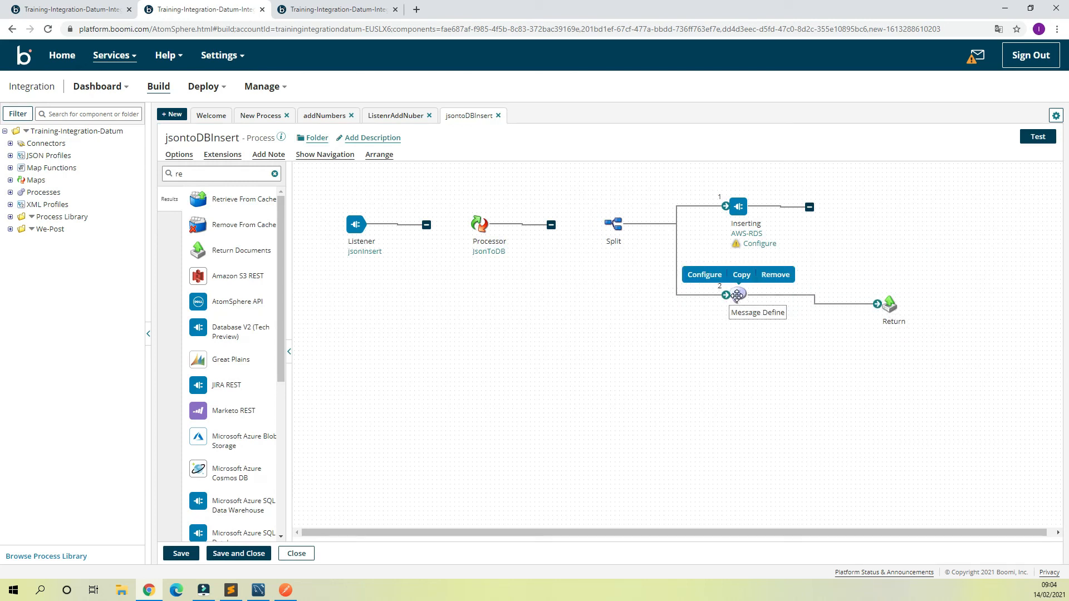
Step: Create a database Send operation for the Inserting connector using the InsertTransaction profile, save it with its default name and confirm the connector
left_click(759, 244)
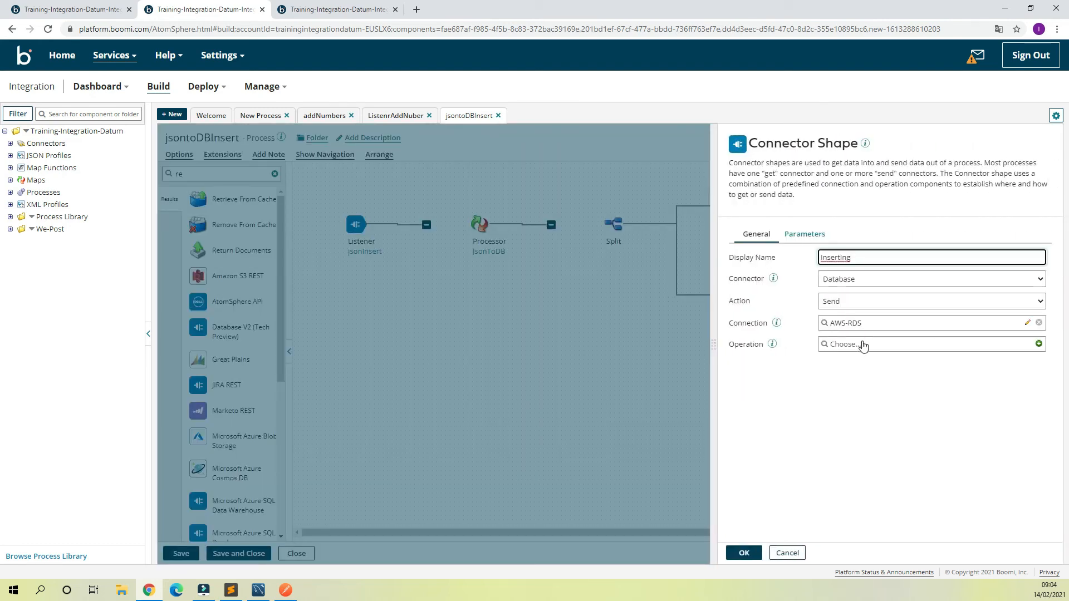
left_click(863, 344)
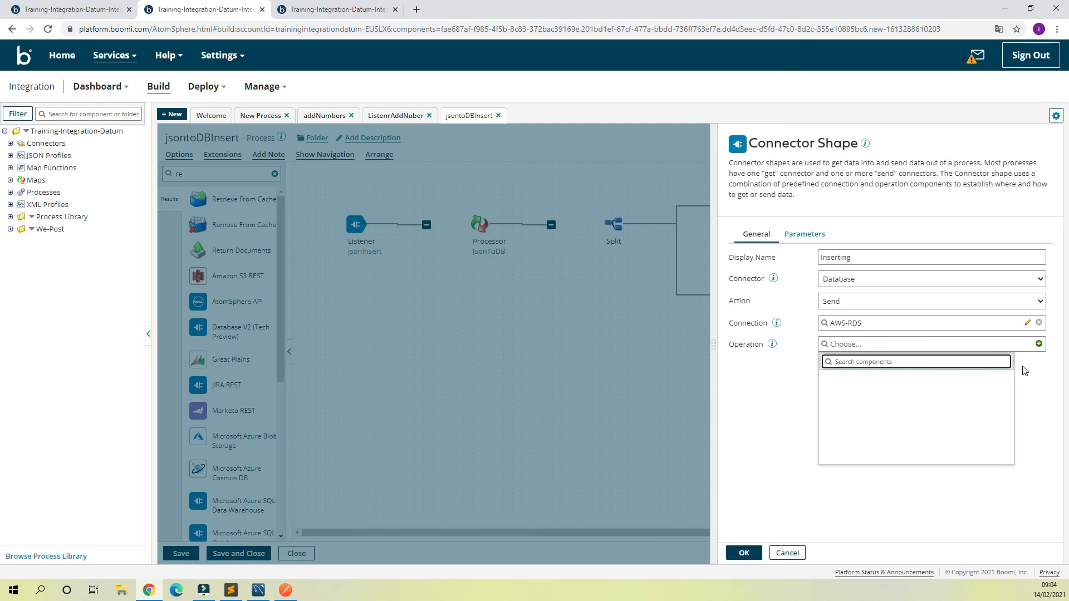
left_click(920, 390)
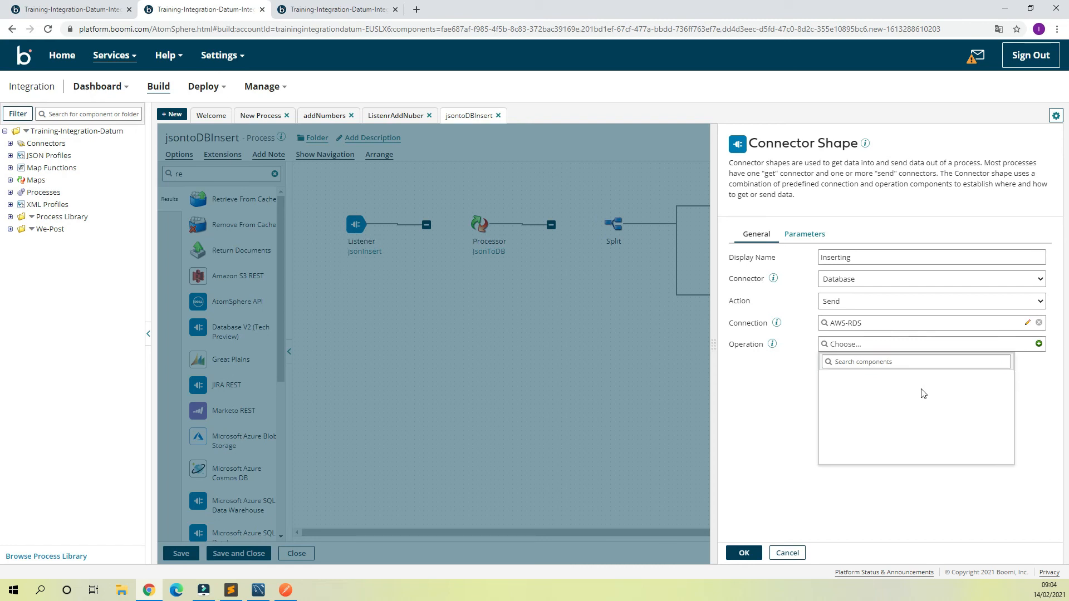
left_click(1038, 344)
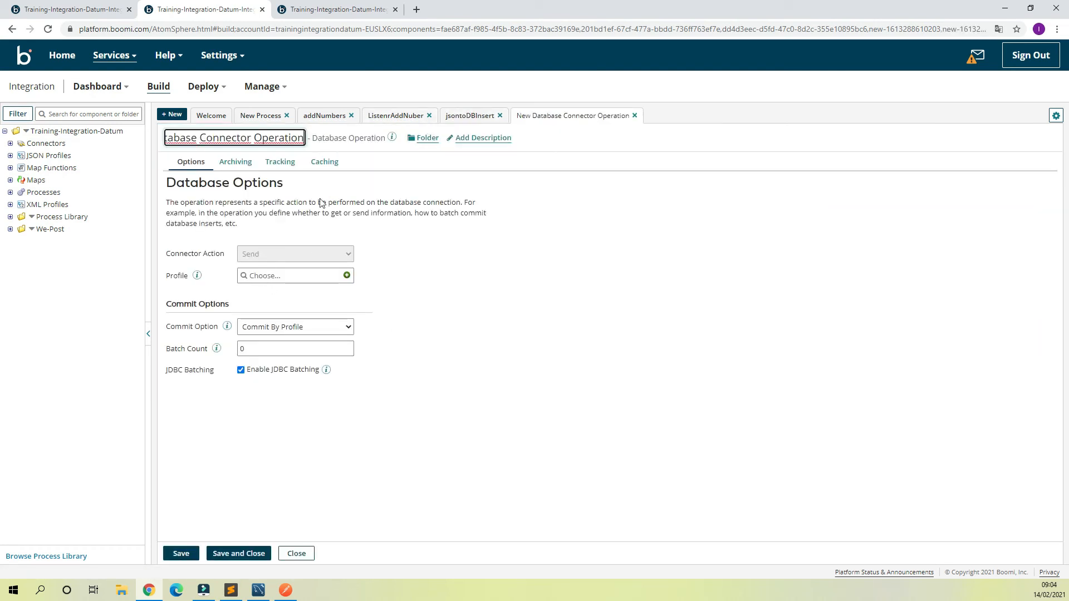
left_click(317, 284)
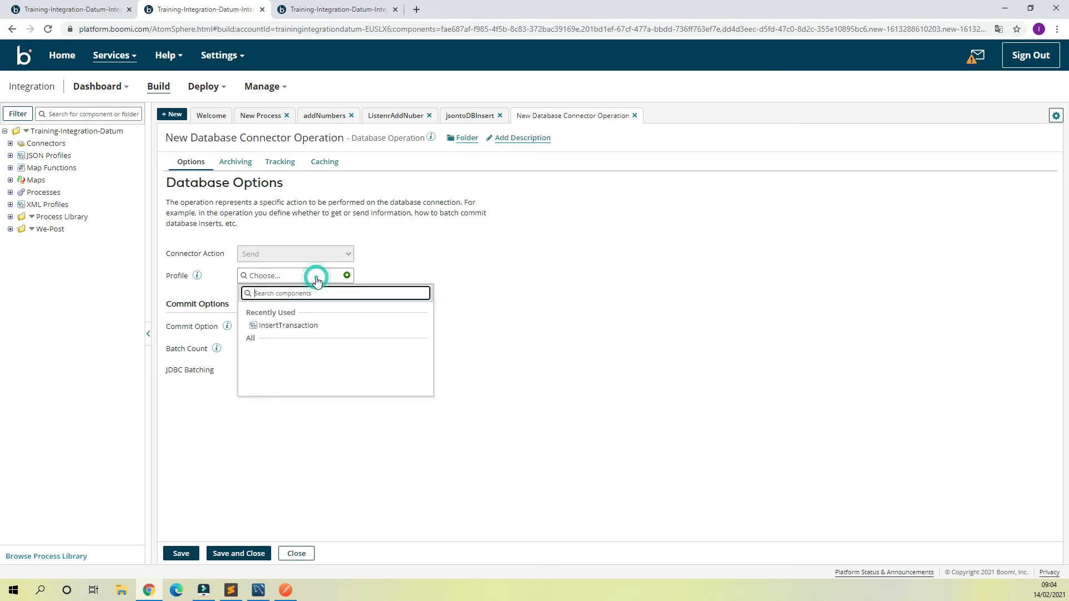
left_click(284, 326)
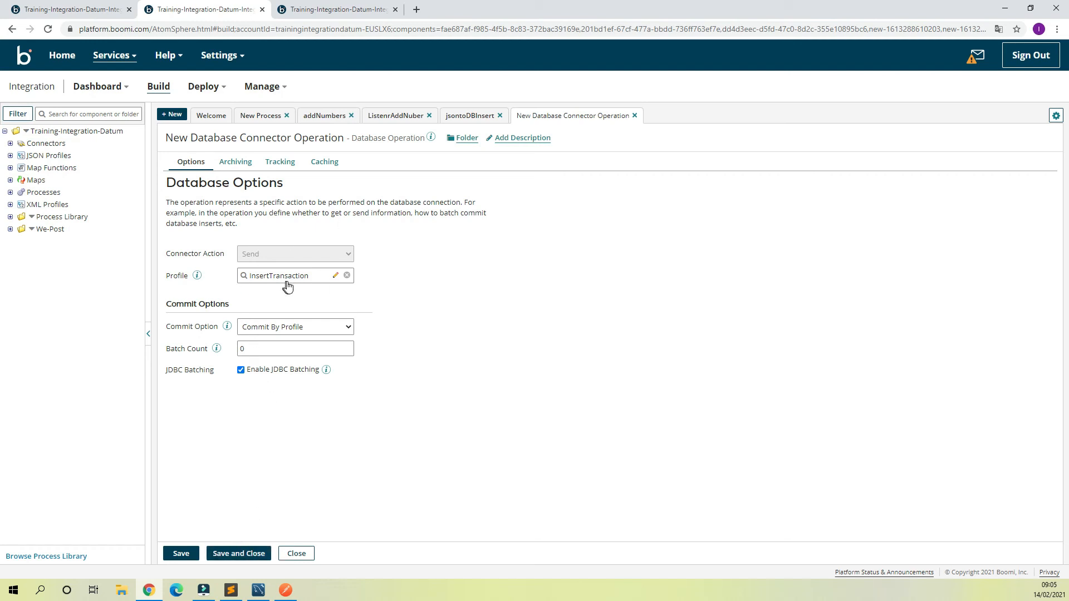
left_click(245, 554)
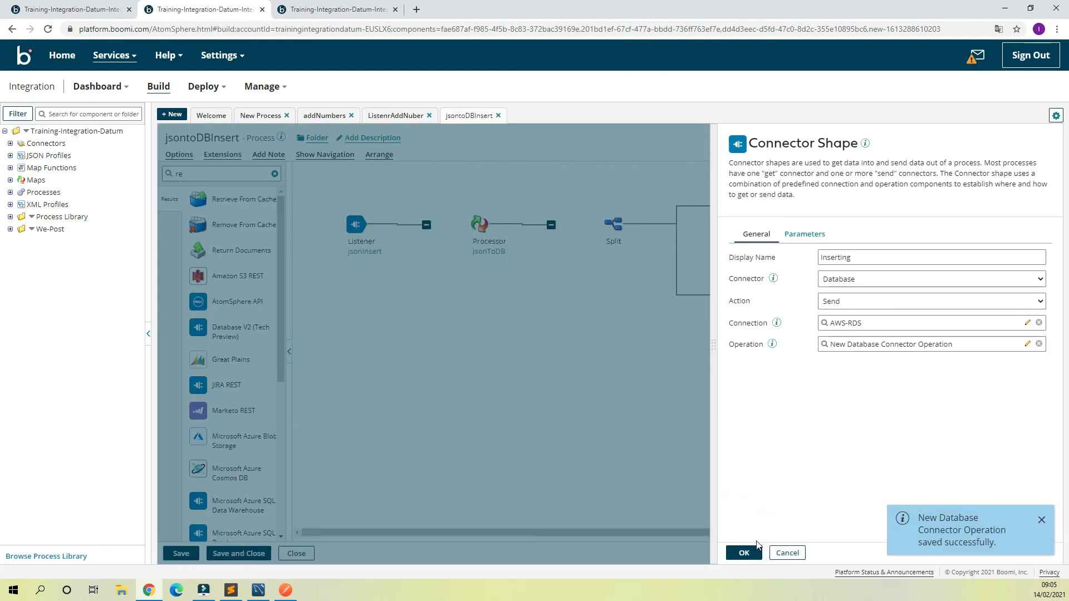
left_click(743, 553)
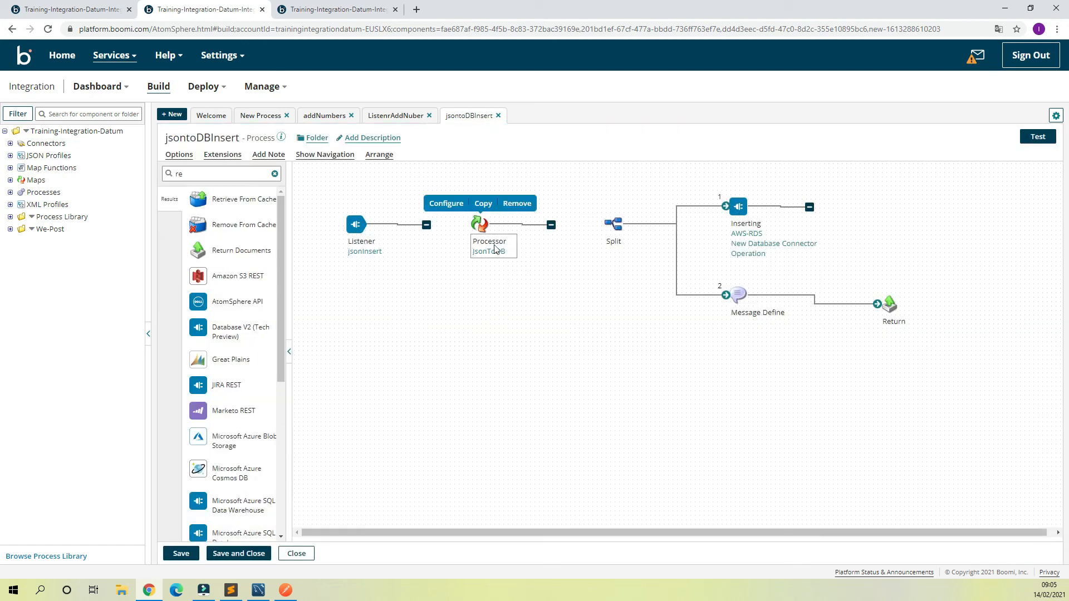
Step: Connect the Listener to the Processor map and the Processor map to the Split shape
mouse_move(490, 251)
left_click(794, 402)
left_click_drag(551, 223, 612, 221)
mouse_move(481, 223)
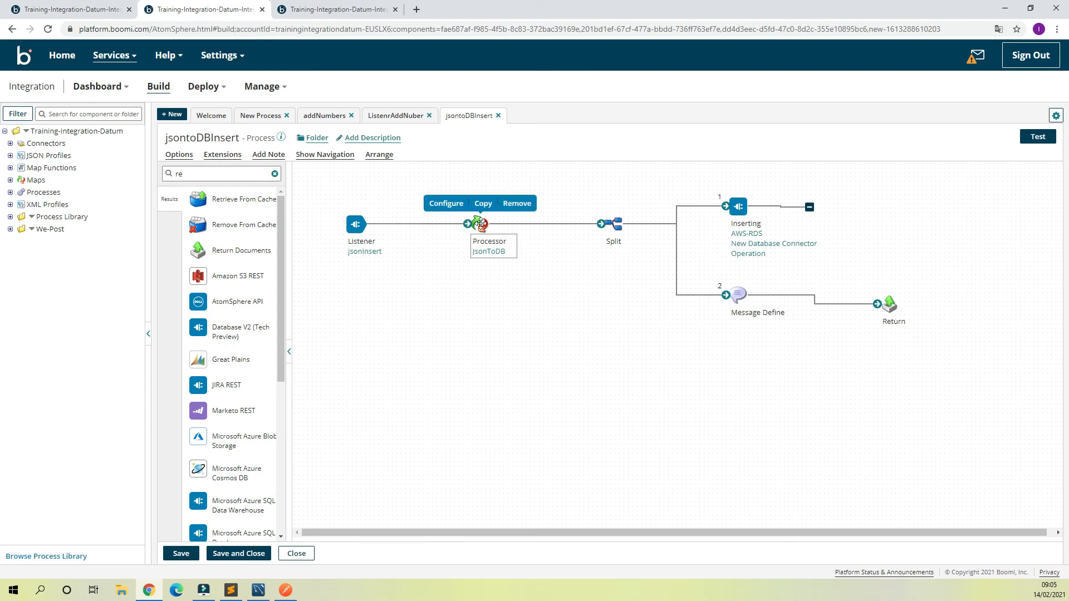
Step: Add a Stop shape that continues processing other execution paths and connect the Inserting connector to it
double_click(209, 174)
type("stop")
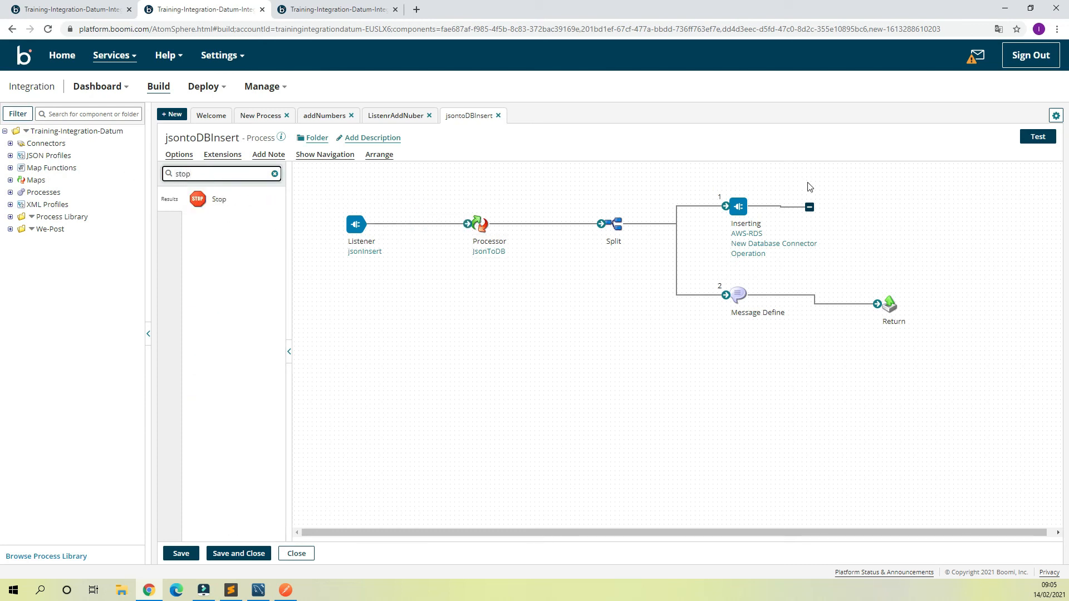
left_click_drag(220, 201, 952, 219)
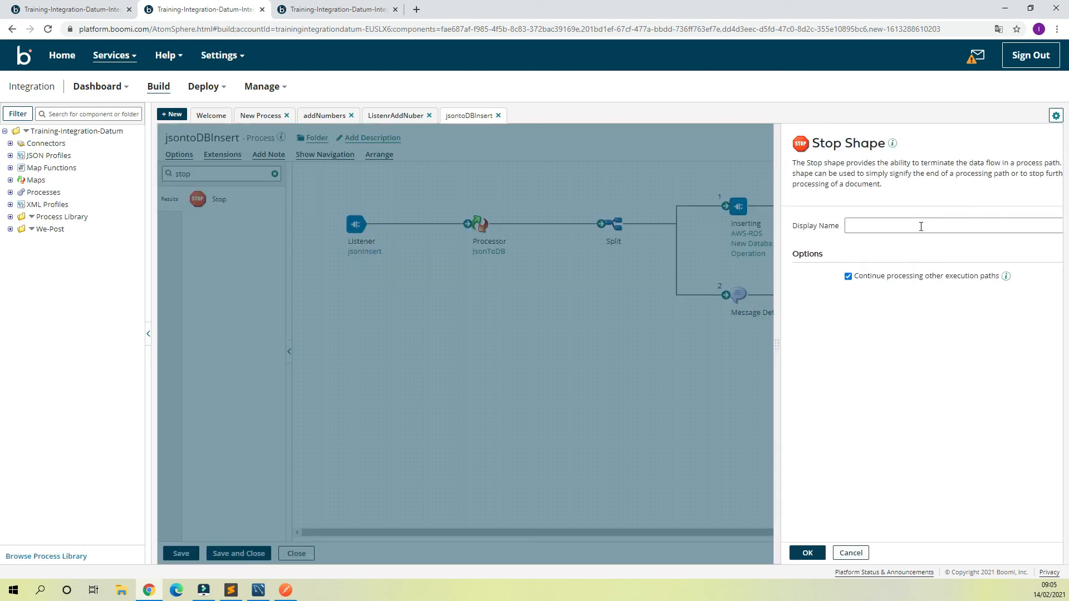
left_click(777, 553)
left_click_drag(812, 209, 913, 206)
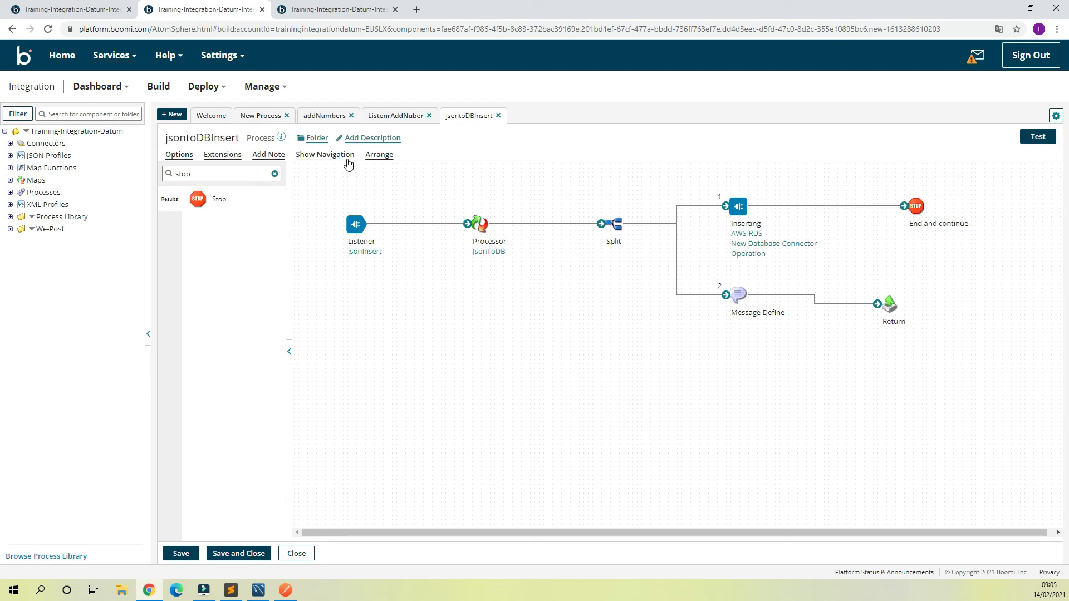
Step: Save the jsontoDBInsert process, arrange its shapes automatically and save it again
left_click(181, 553)
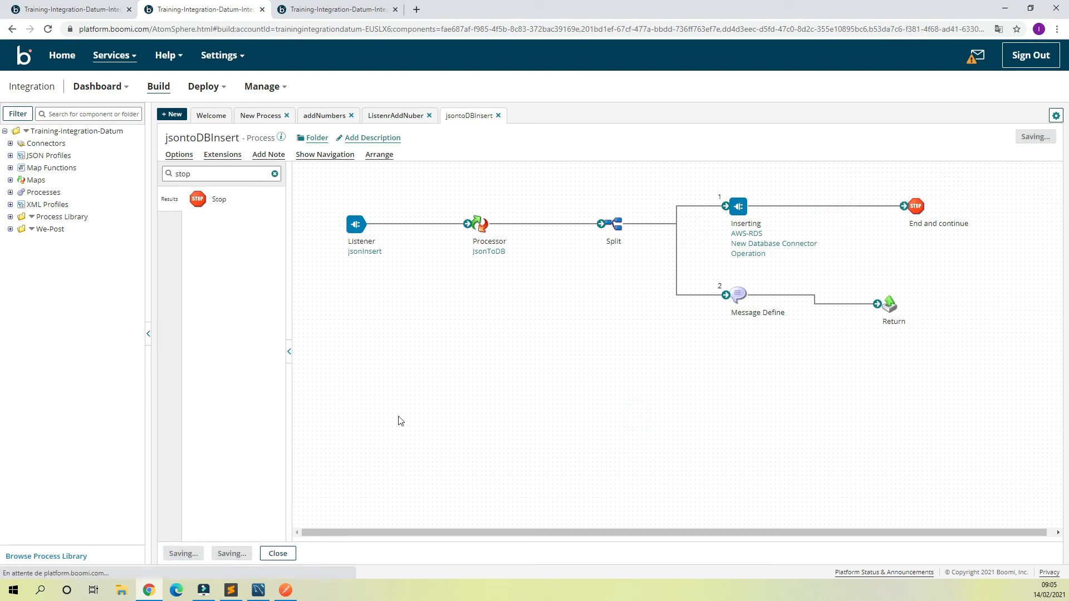
left_click(379, 157)
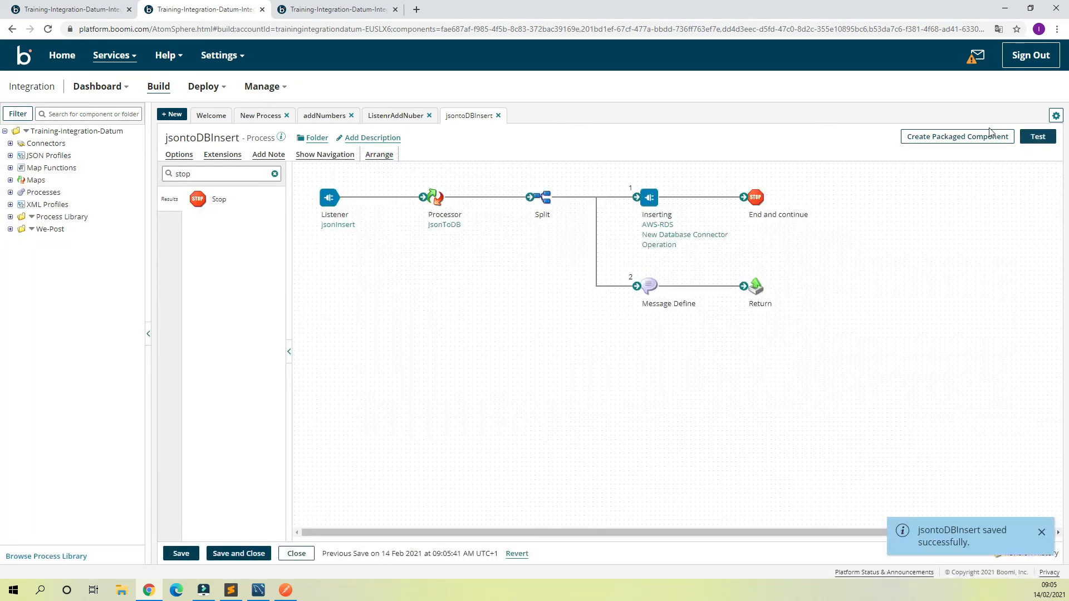
left_click(179, 554)
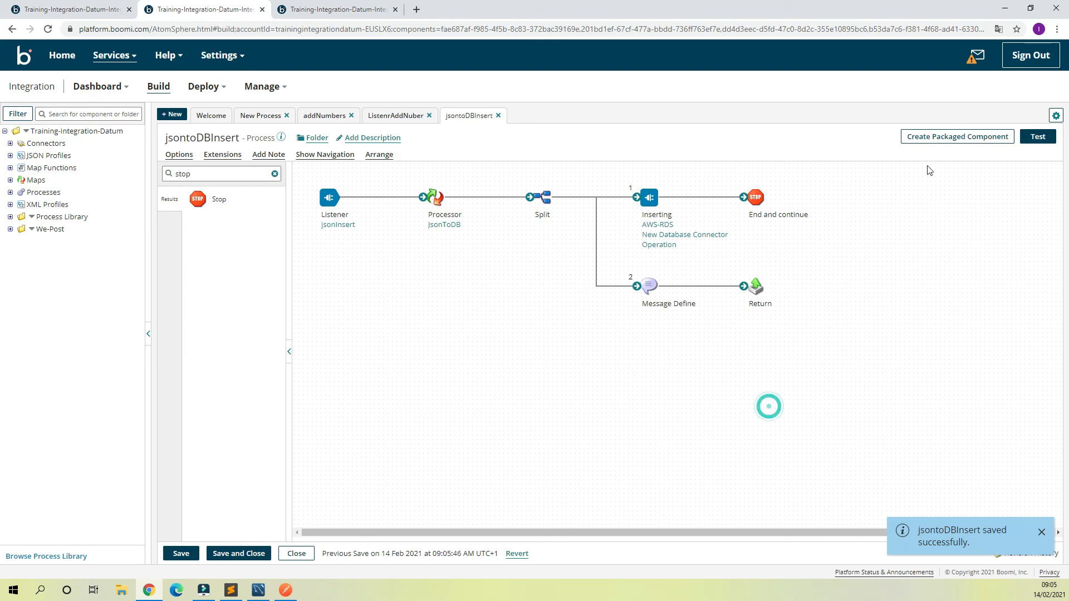
Step: Create a packaged component of the jsontoDBInsert process, leaving the version and package notes blank
left_click(949, 139)
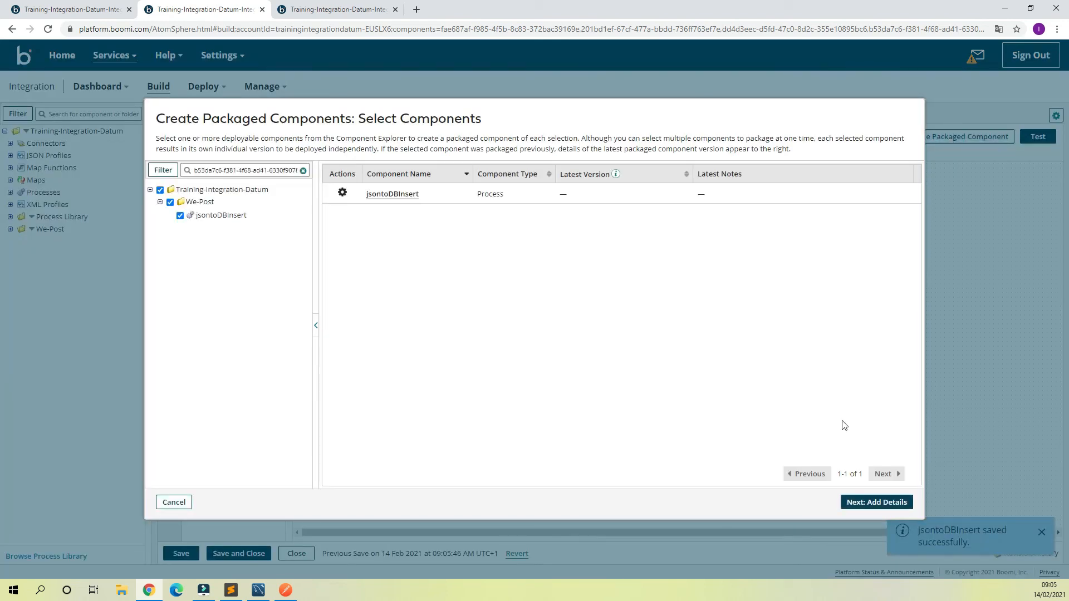
left_click(871, 504)
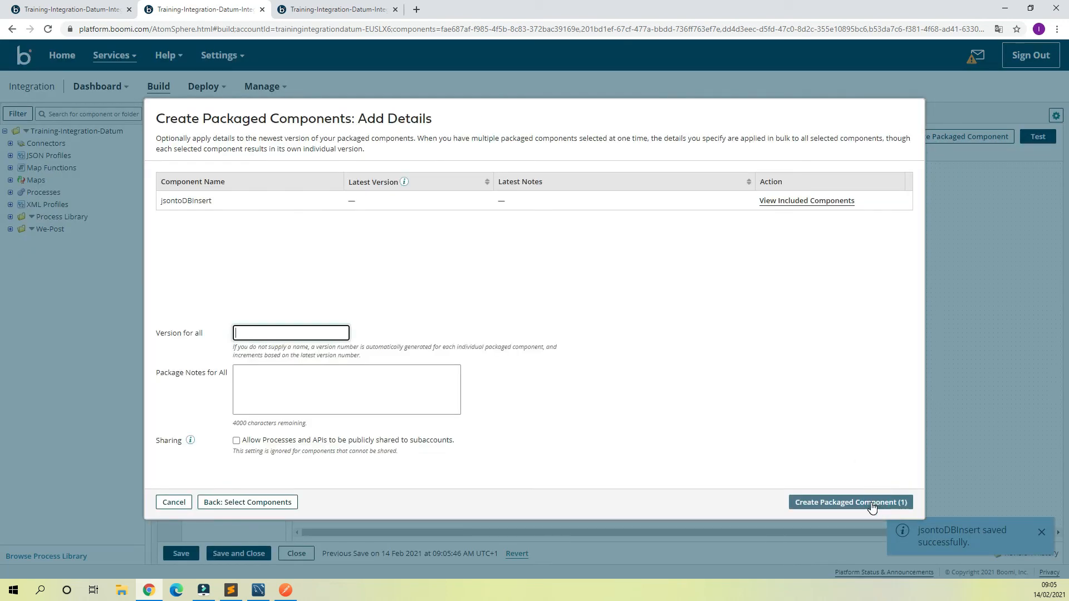
left_click(871, 504)
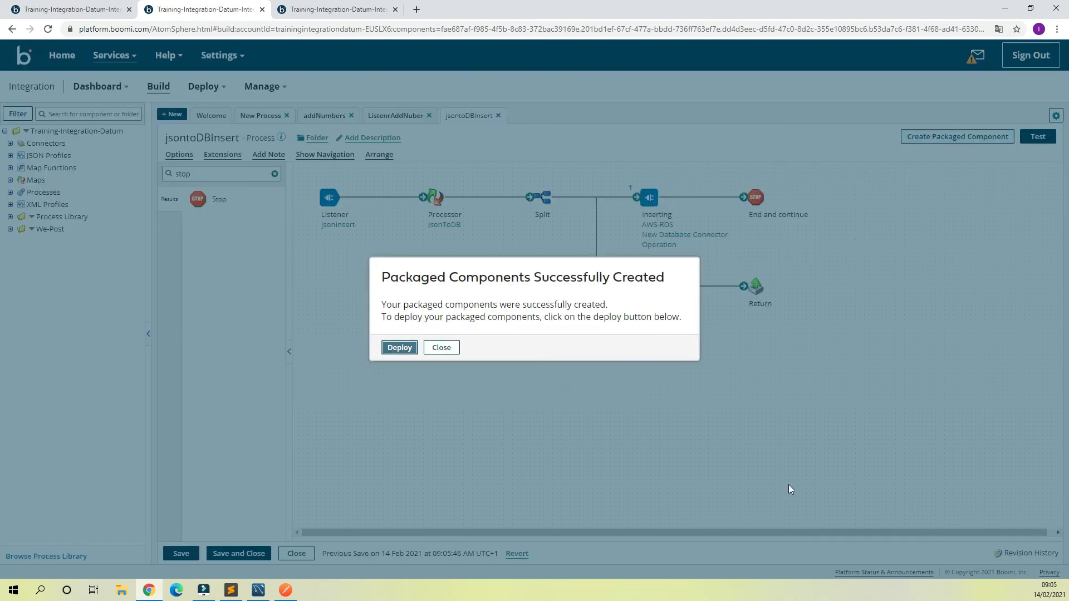
Step: Deploy version 1.0 of the packaged jsontoDBInsert process to the Dev-Env environment without deployment notes
left_click(399, 347)
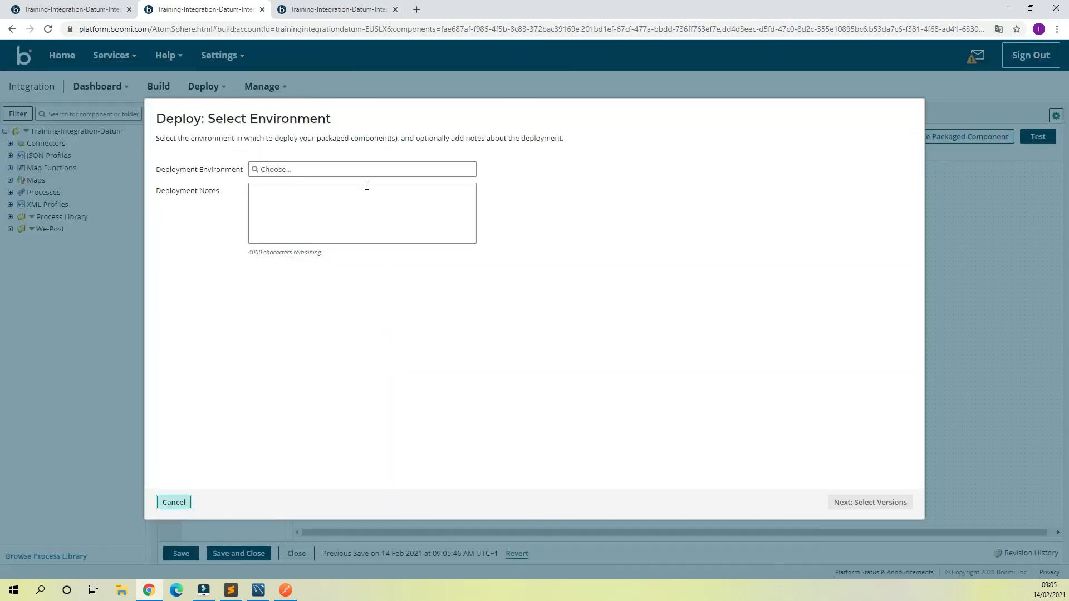
left_click(375, 169)
left_click(309, 183)
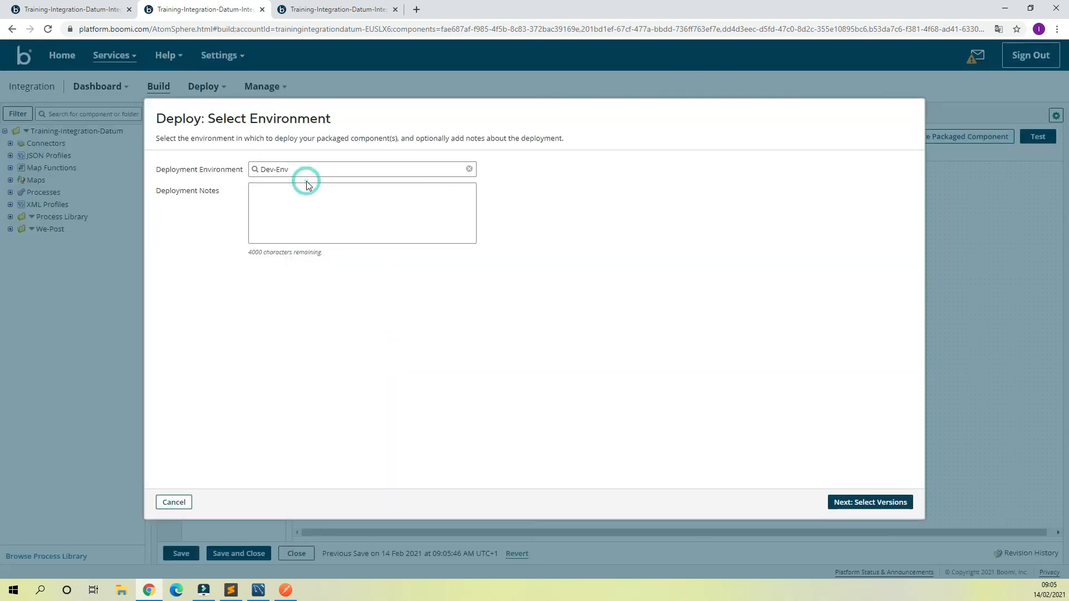
left_click(866, 501)
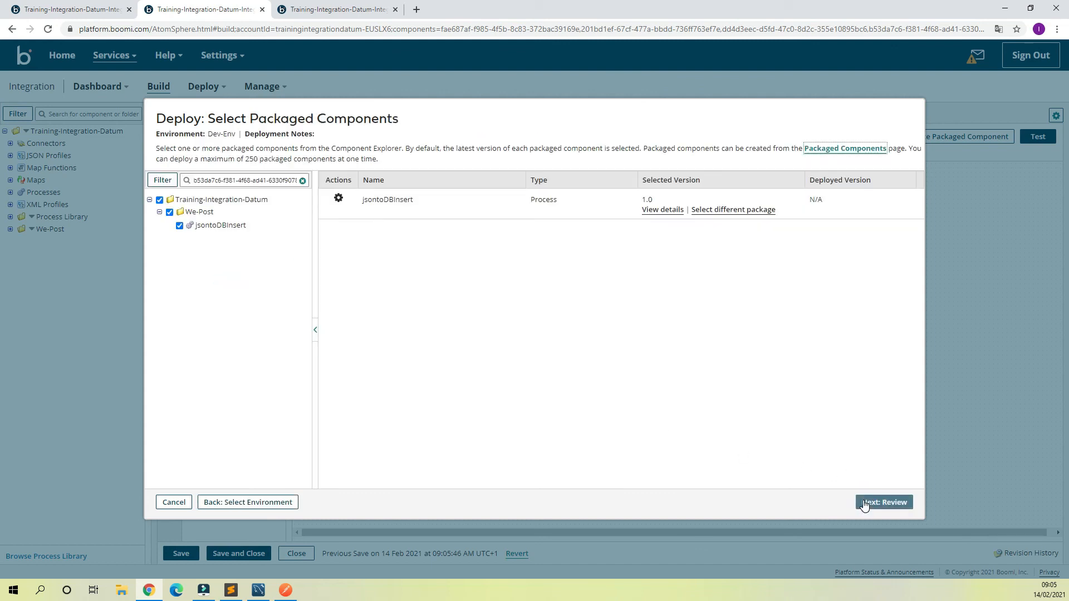
left_click(864, 502)
left_click(895, 502)
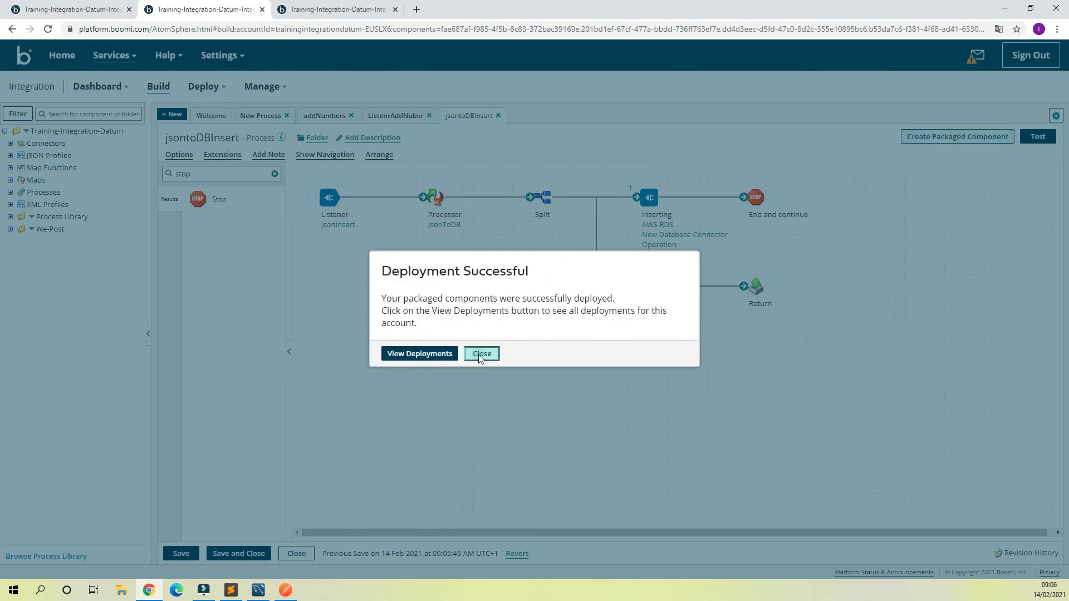
left_click(479, 355)
Step: Switch to Postman, duplicate the POST getXMLfromJSON request and show the duplicate's body
left_click(285, 590)
left_click(546, 252)
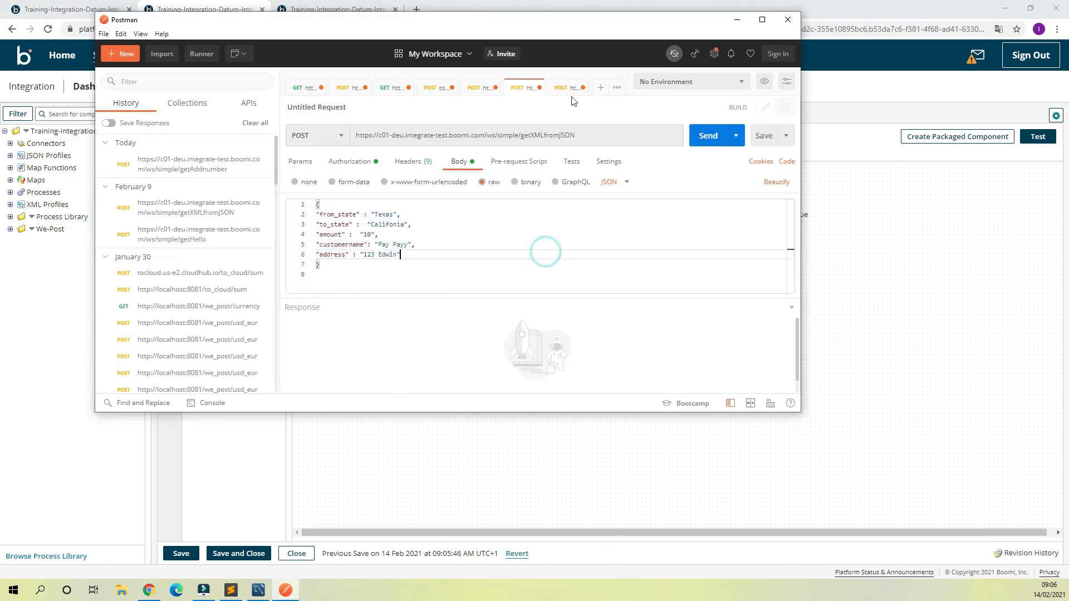
left_click_drag(562, 86, 530, 93)
right_click(565, 96)
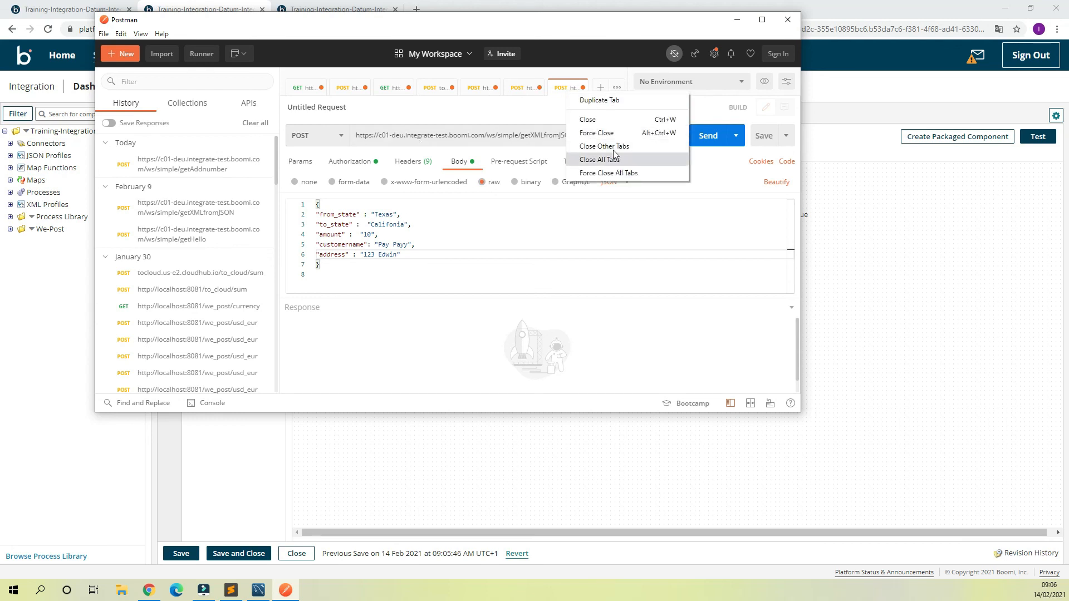
left_click(598, 102)
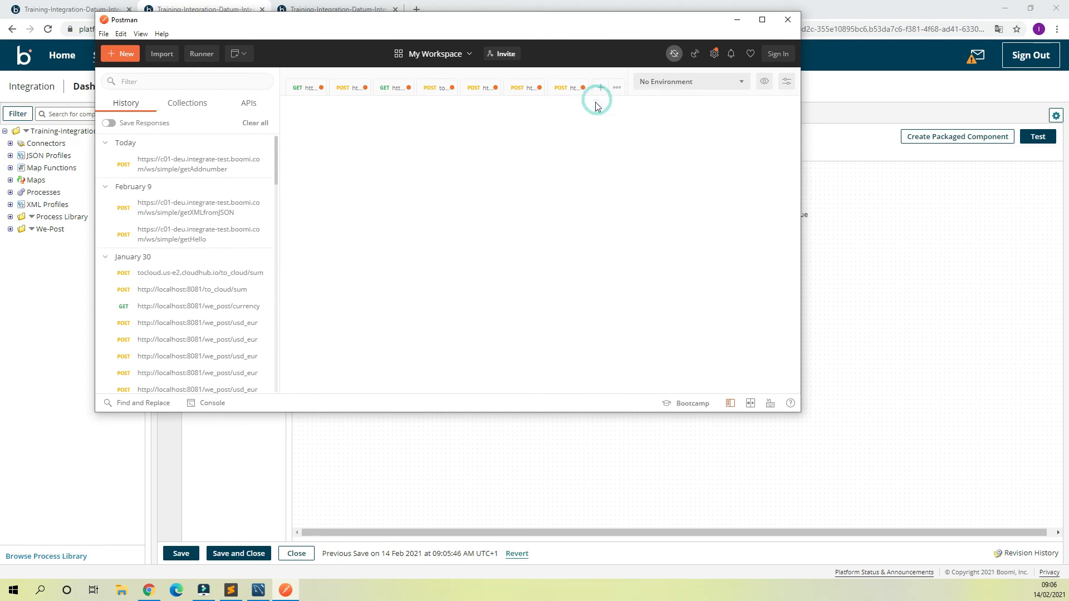
left_click(459, 160)
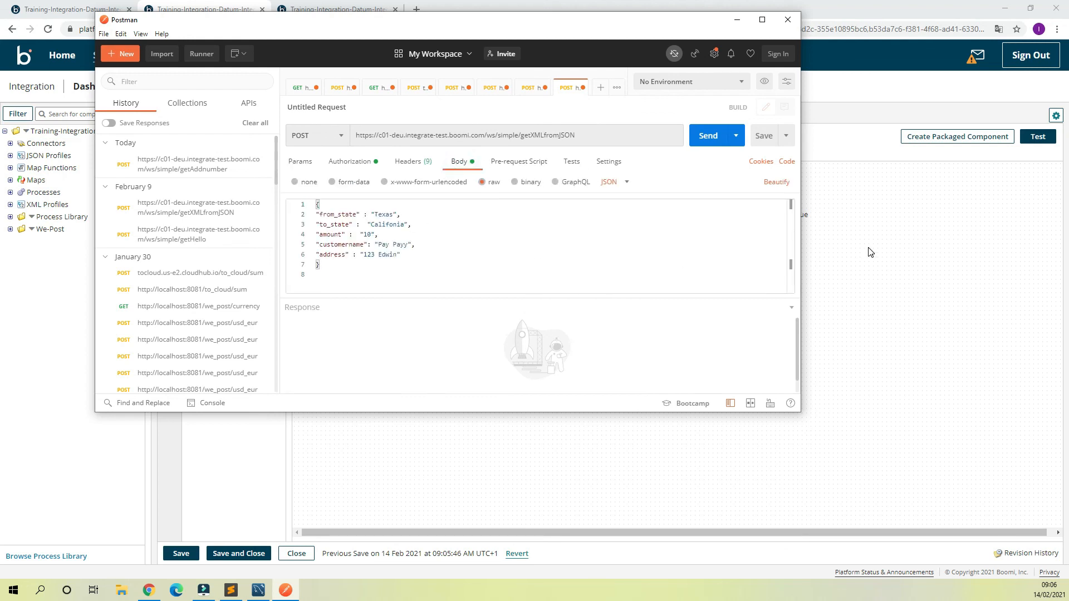
Step: Replace getXMLfromJSON in the duplicated request's URL with getJsonInsert, copied from the simple URL path of Boomi's jsonInsert operation
left_click_drag(576, 136, 519, 137)
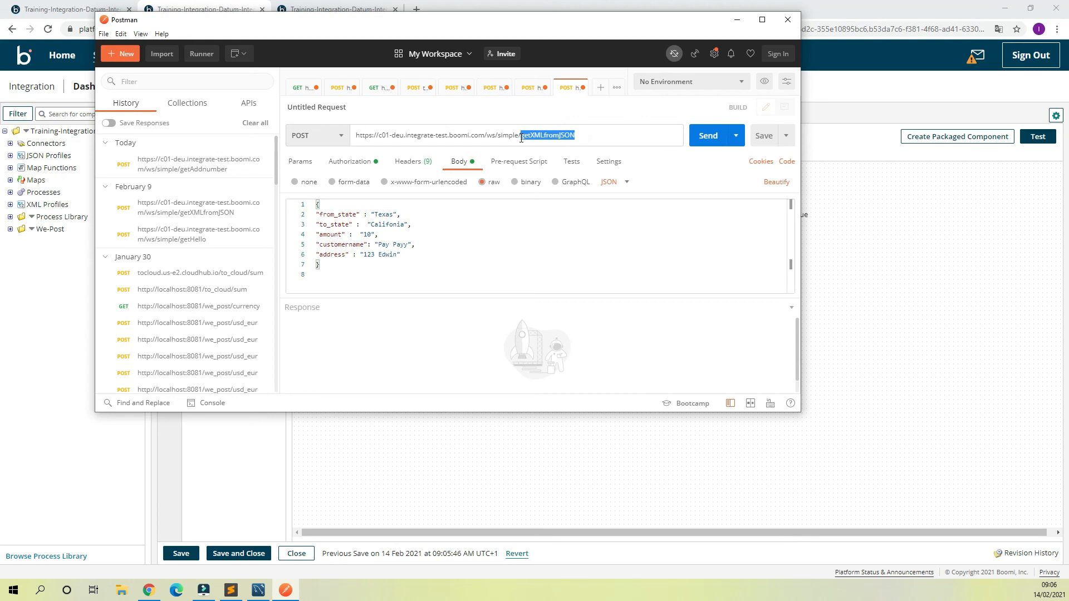
left_click(911, 236)
left_click(343, 226)
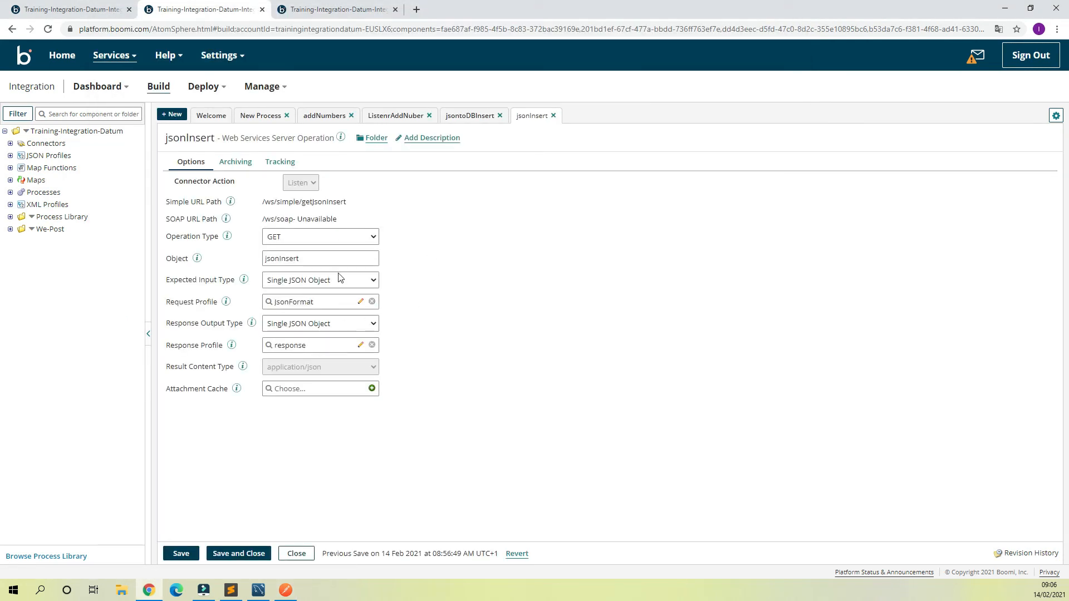
left_click_drag(347, 202, 303, 205)
key("ctrl+c")
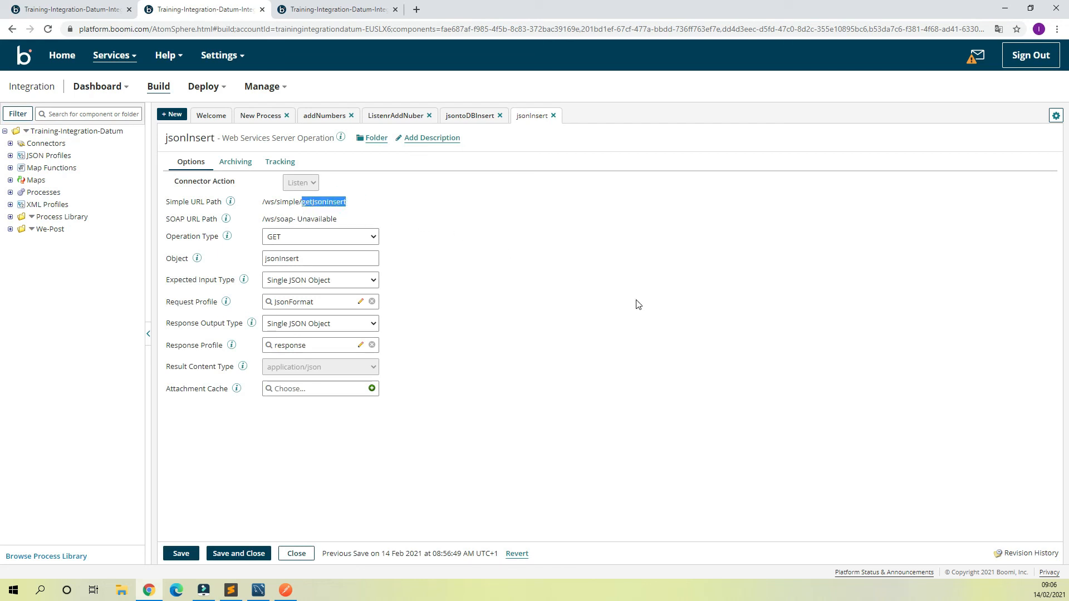
left_click(285, 589)
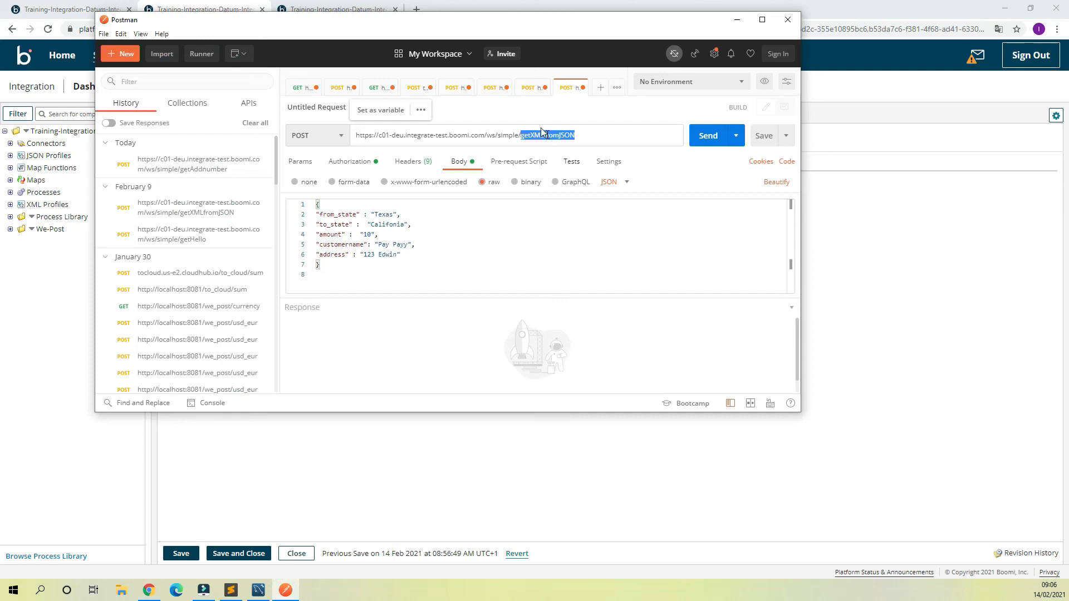
key("ctrl+v")
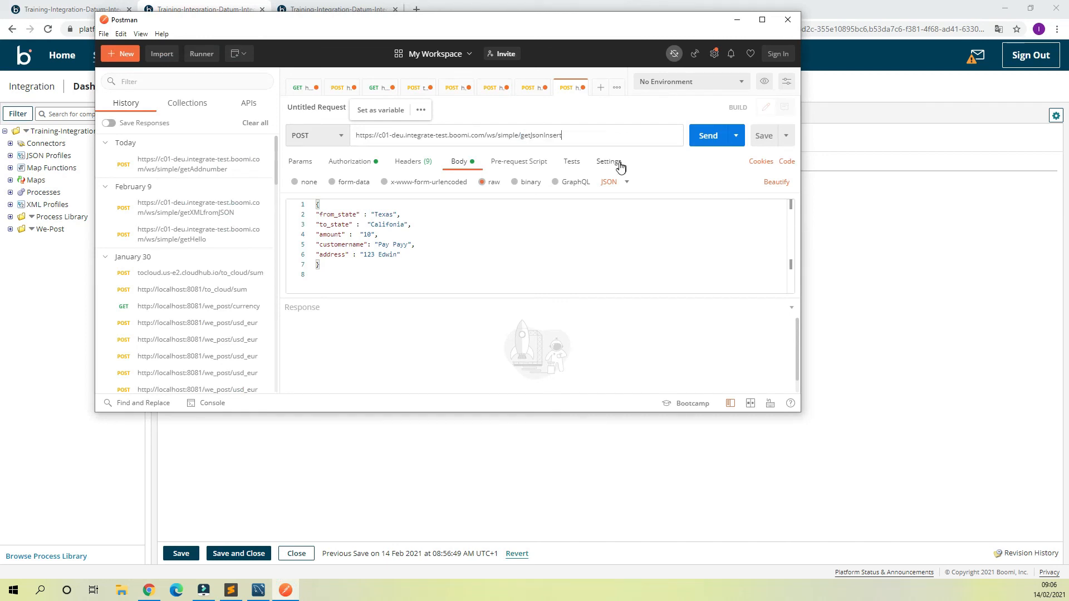
Step: Set from_state to "New York" and amount to "16" in the JSON request body
left_click(376, 270)
double_click(383, 214)
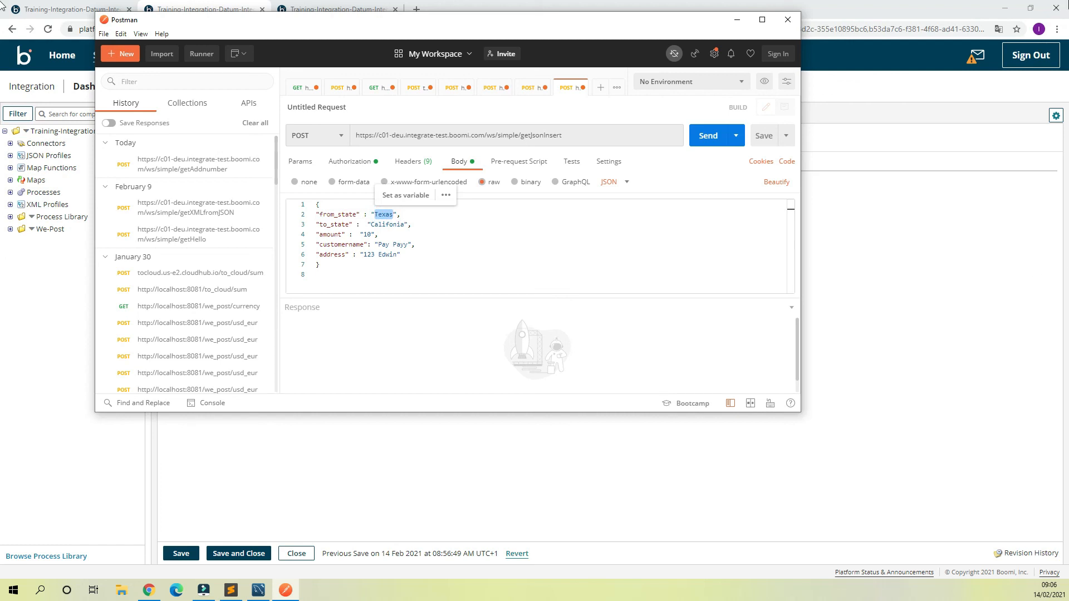
type("New York")
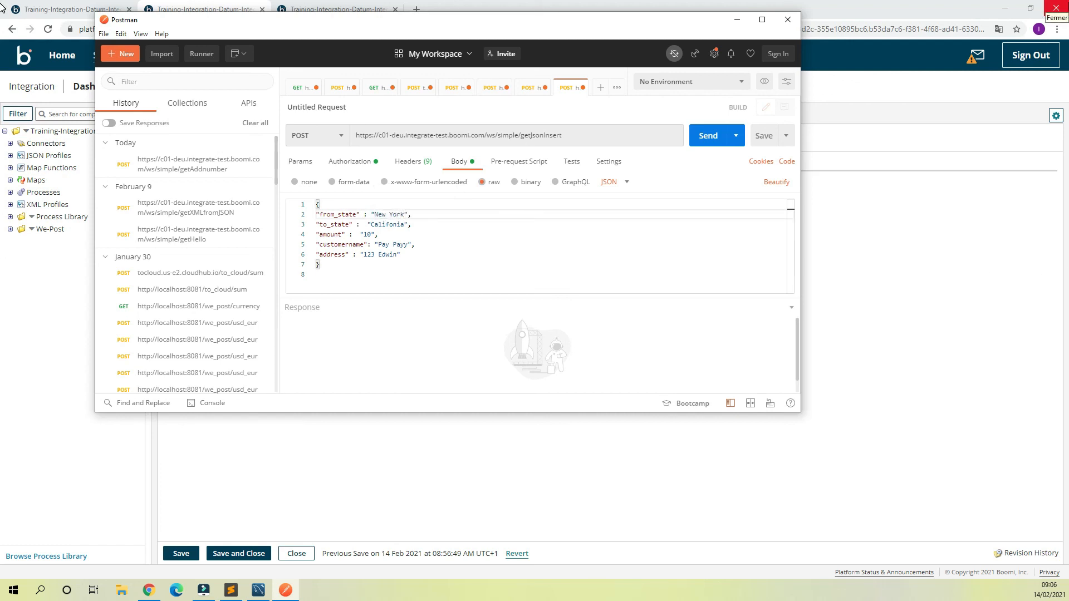
left_click(369, 234)
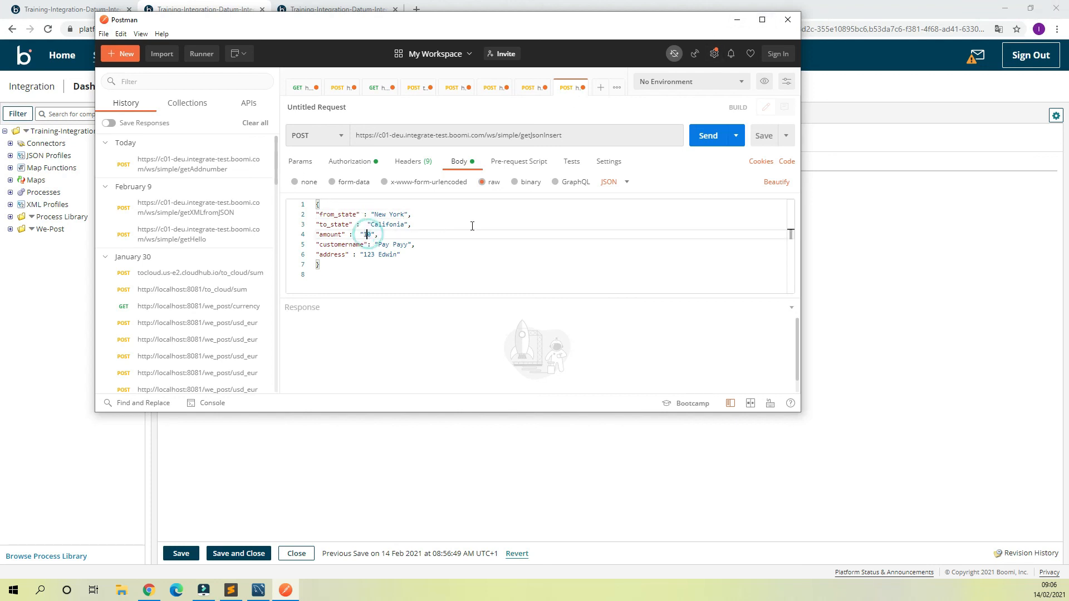
key("BackSpace")
type("6")
Step: Set customername to "LinkedOut" and enter a new street address in the JSON request body
left_click_drag(409, 247, 382, 244)
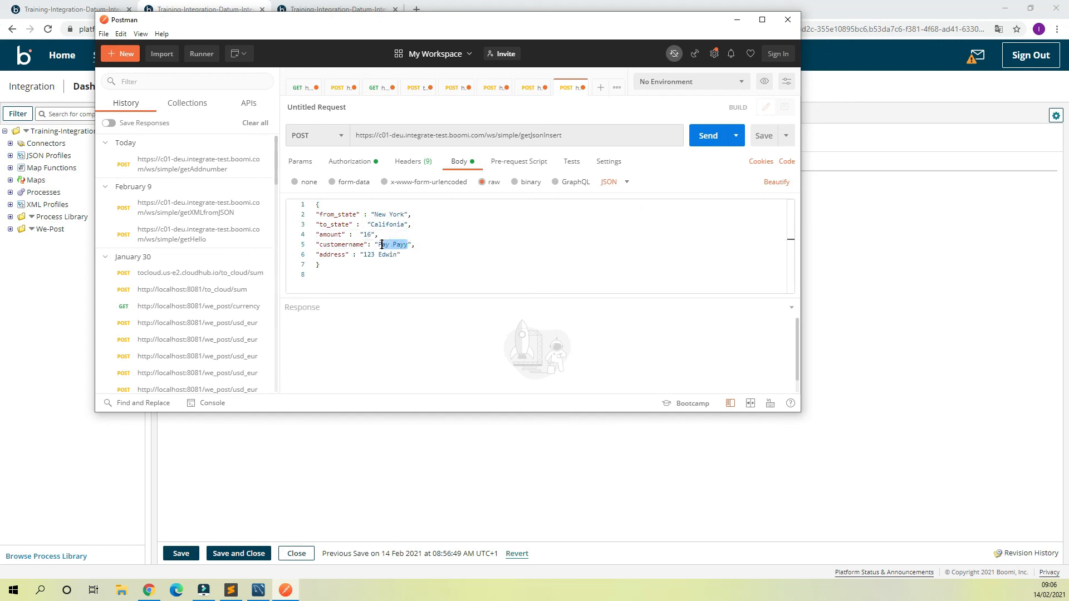
type("LinkedOut")
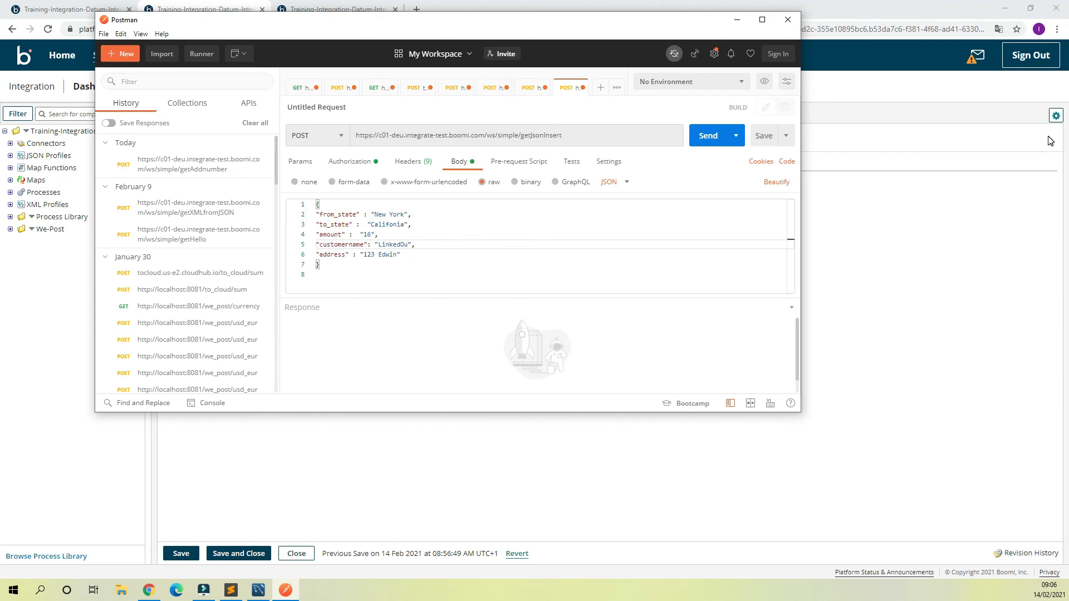
double_click(389, 255)
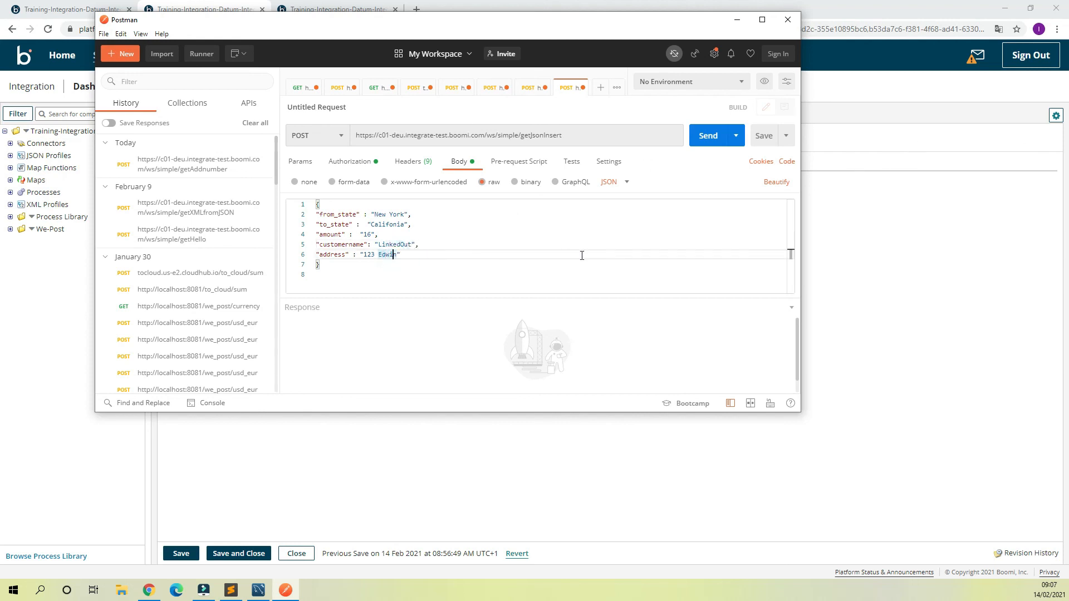
key("BackSpace")
type("Street")
left_click(447, 268)
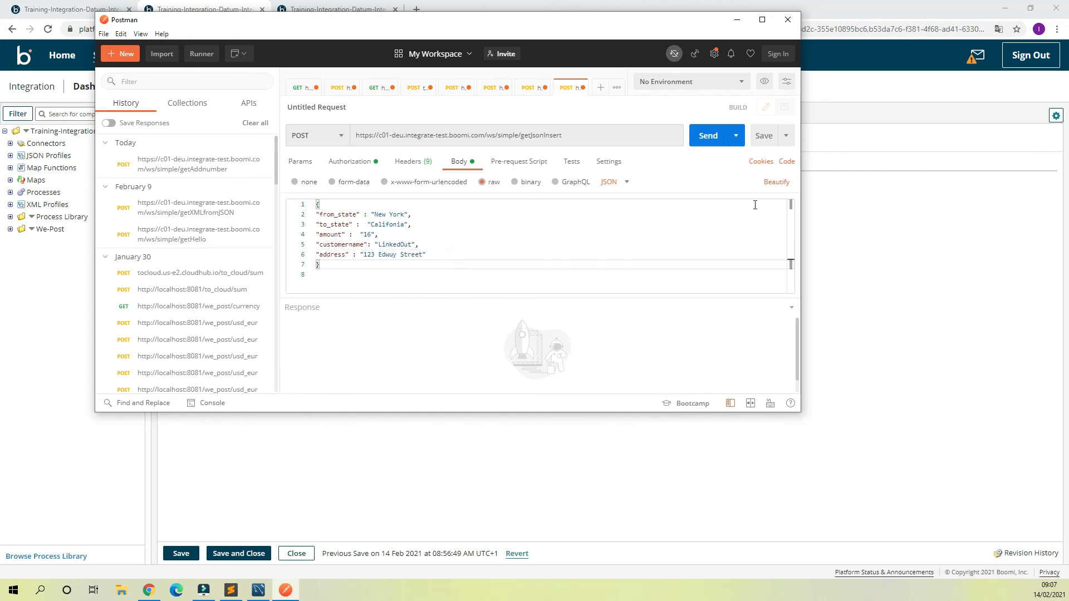
Step: Send the getJsonInsert POST request and read through the returned response body
left_click(698, 137)
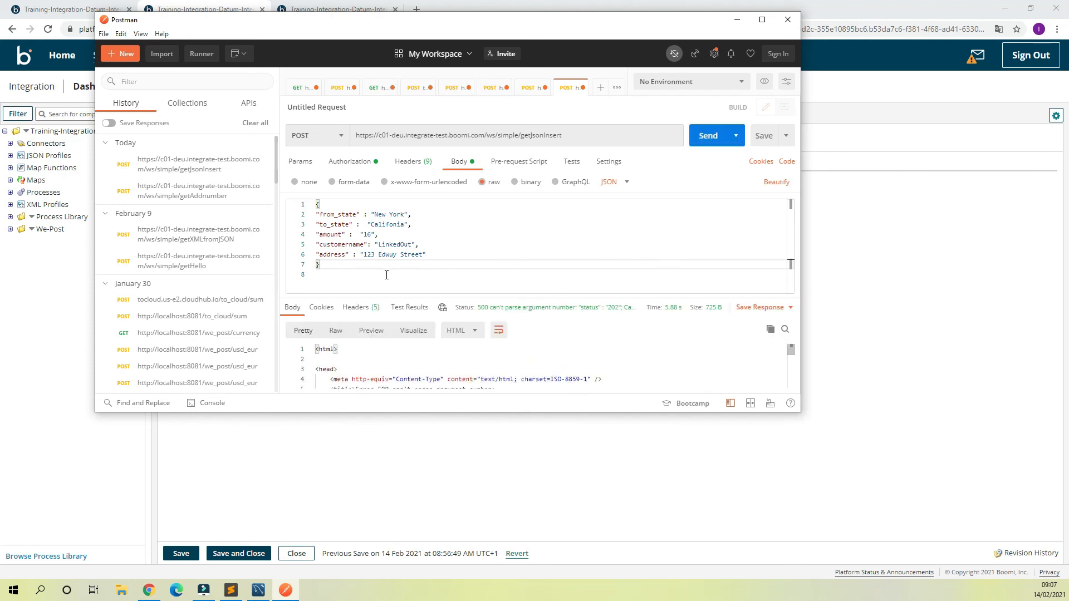
scroll(465, 355, "down", 2)
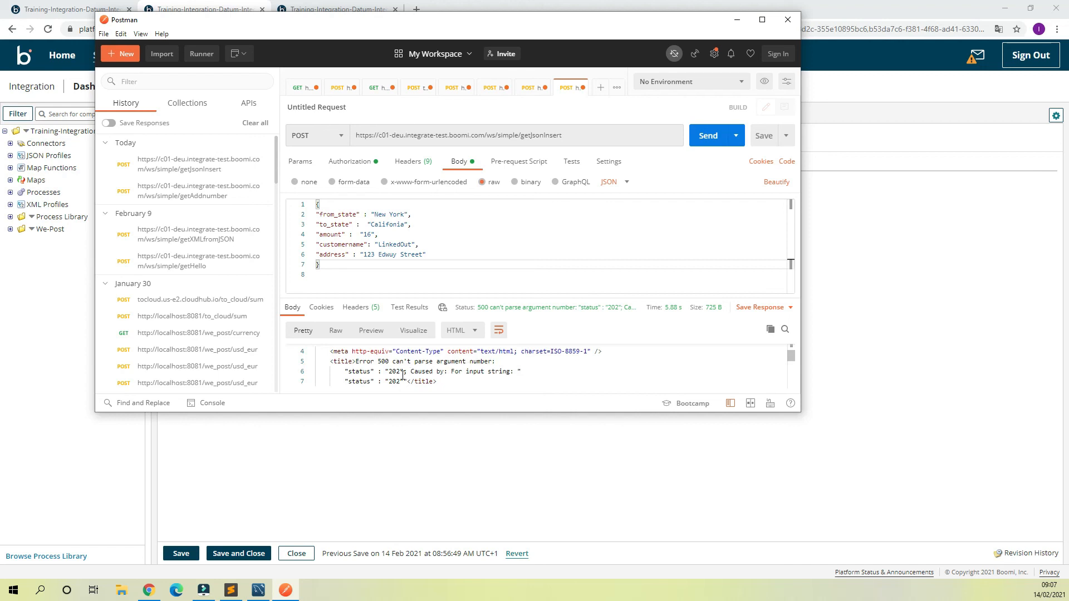
left_click_drag(330, 369, 476, 381)
scroll(475, 374, "up", 2)
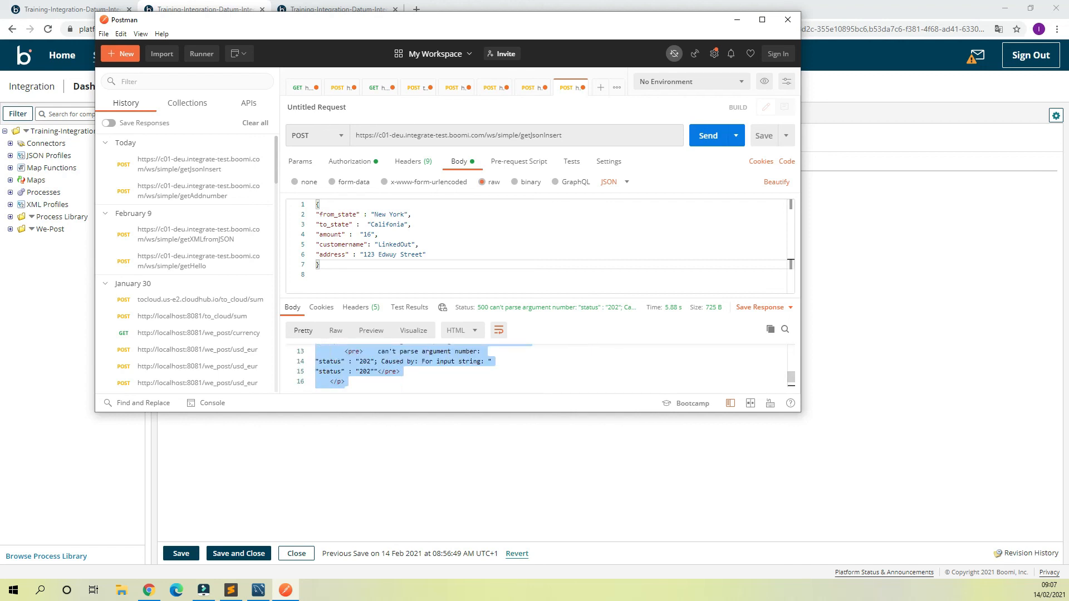
Step: Switch to MySQL Workbench and rerun the select query on the transactions table to check for the inserted row
left_click(258, 590)
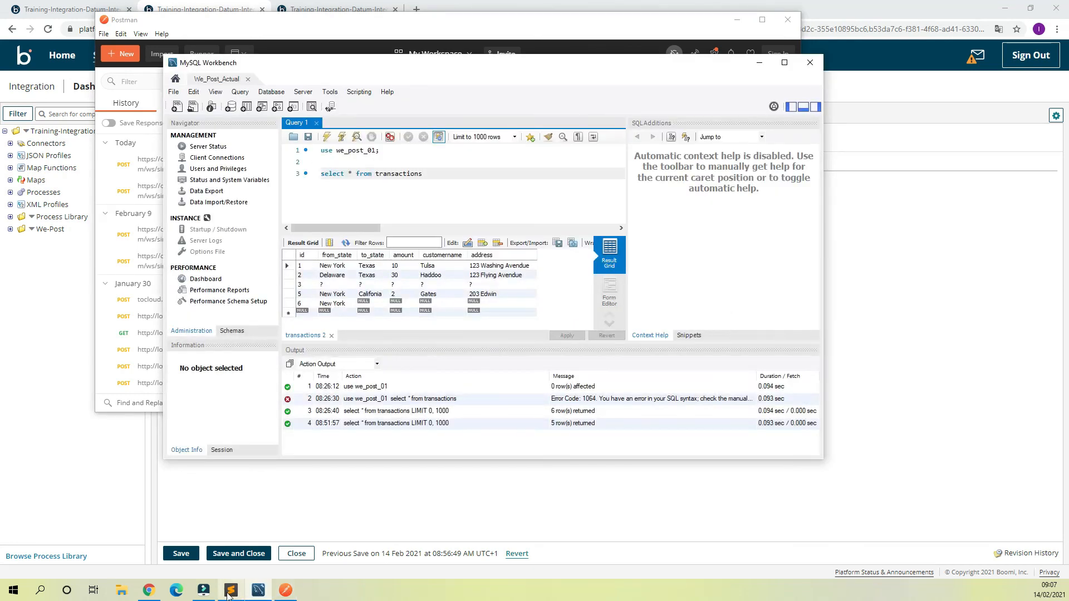
left_click(287, 592)
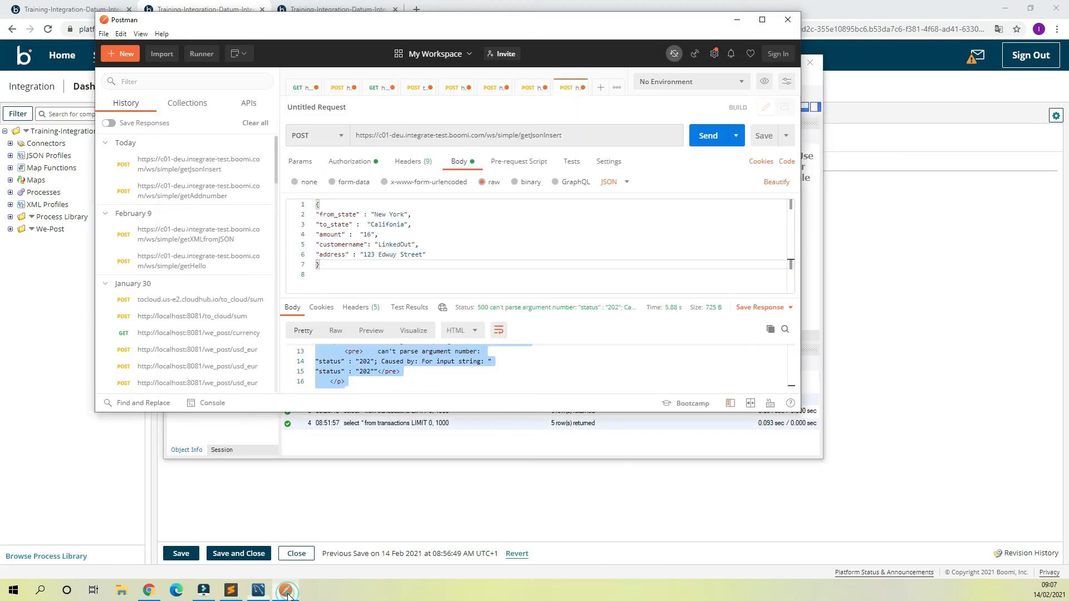
left_click(258, 590)
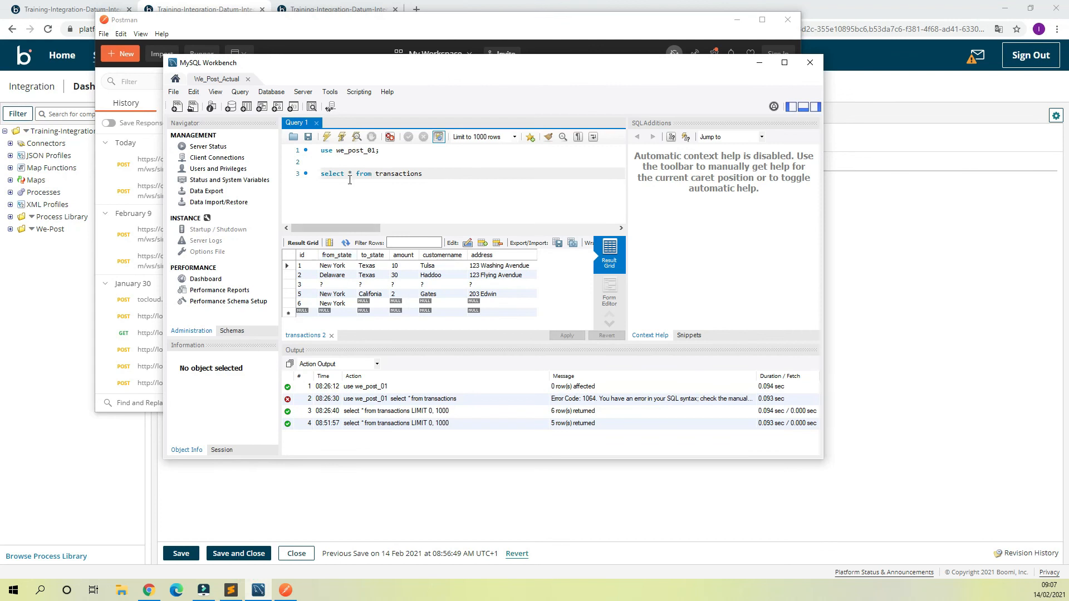
left_click(328, 137)
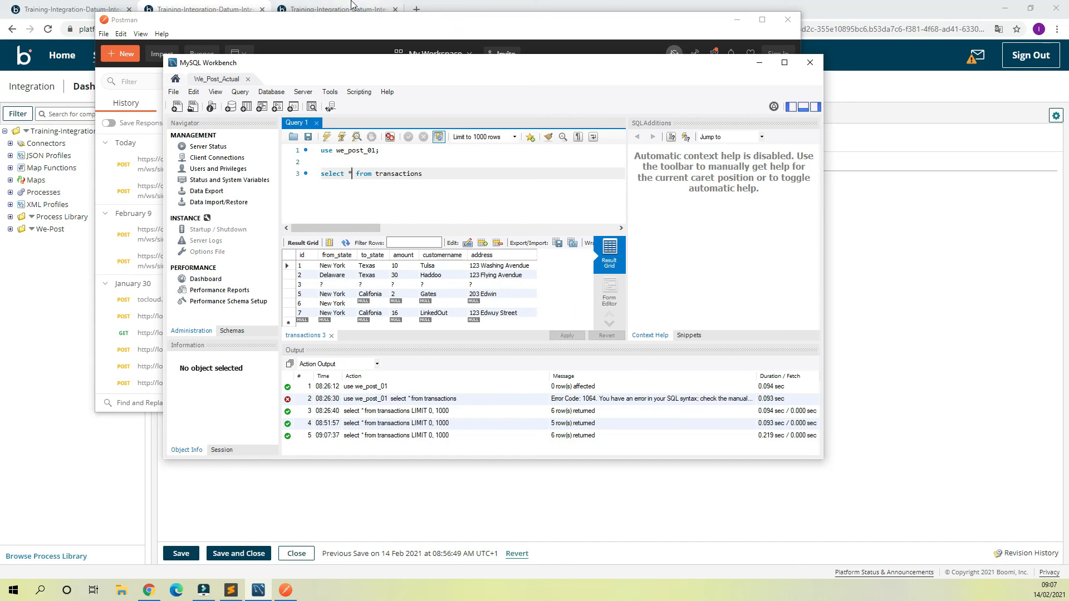
Step: Return to Postman and examine the reason given in the getJsonInsert response body
left_click(203, 10)
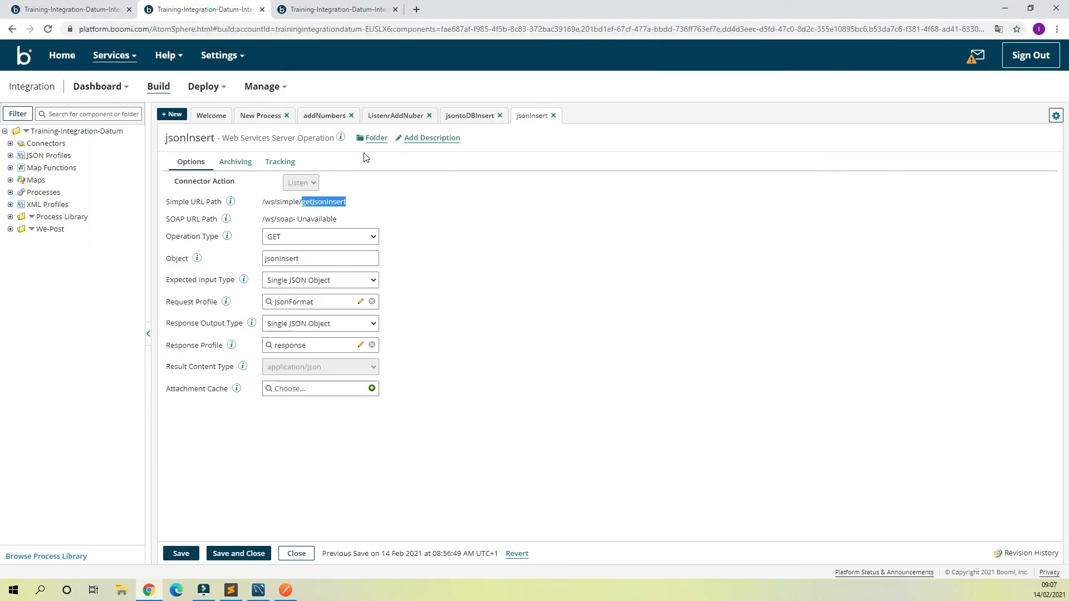
left_click(288, 591)
left_click(491, 371)
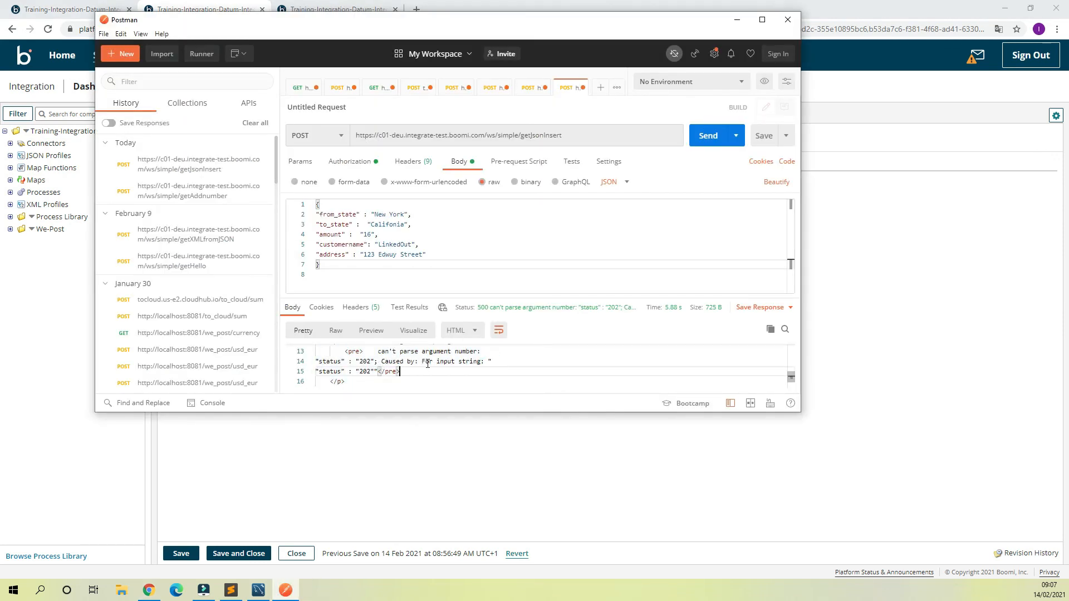
scroll(428, 363, "up", 1)
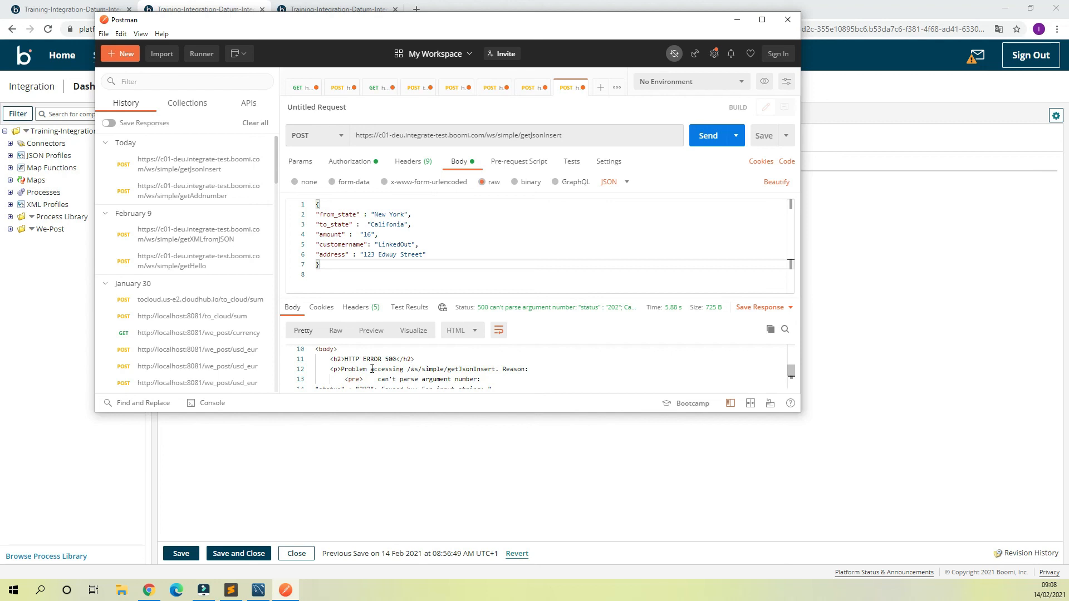